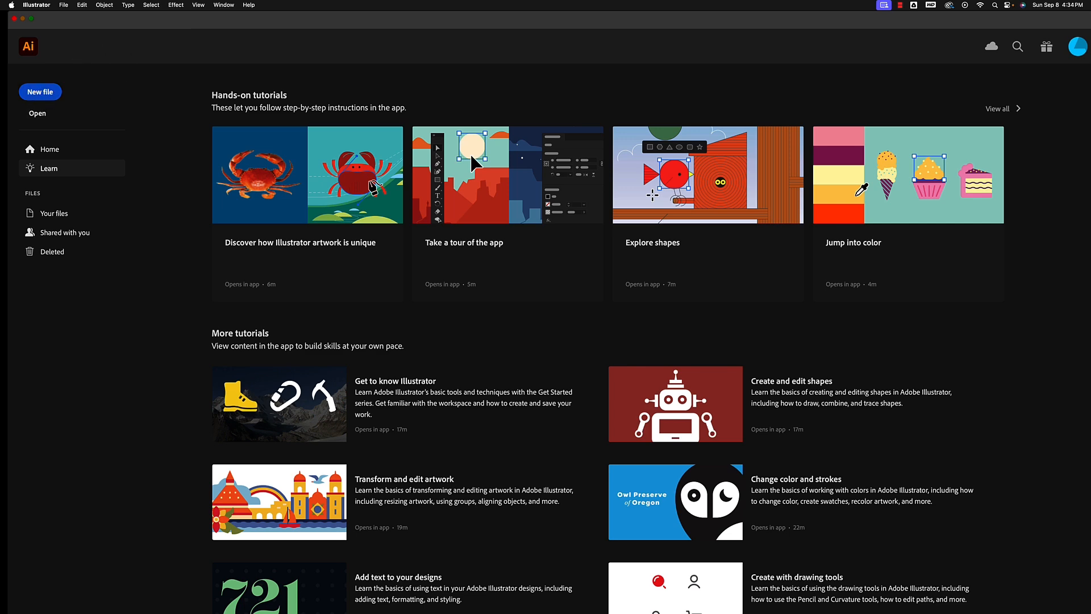
# Create a new landscape Letter document of 792 x 612 pt with one artboard in RGB Color.
pyautogui.click(38, 92)
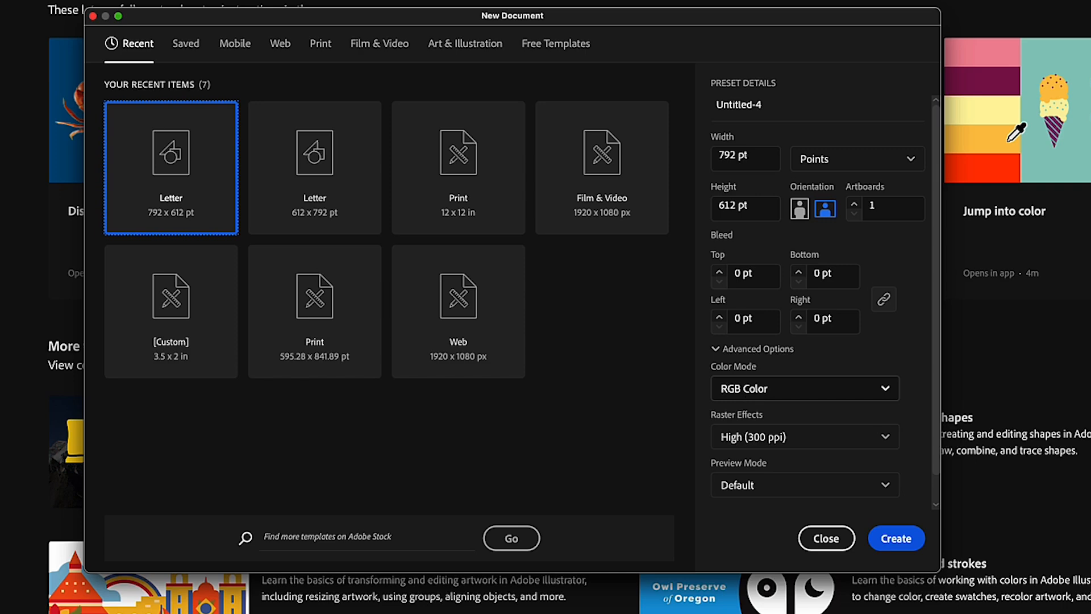
pyautogui.click(907, 540)
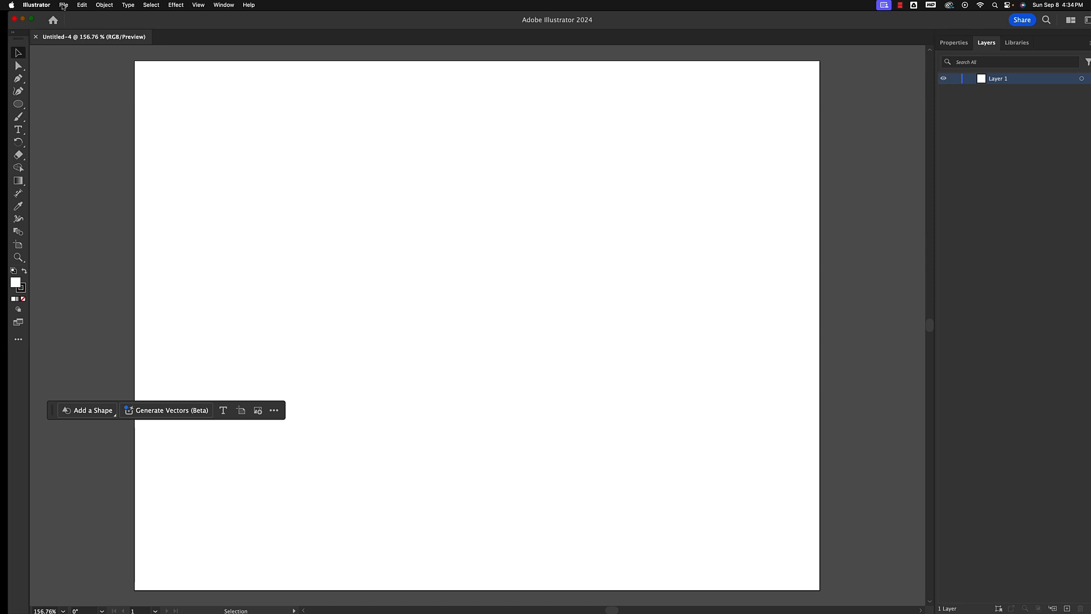
# Place the Easiest-Anim...aw-Mouse.jpg image from Downloads as a linked template.
pyautogui.click(63, 5)
pyautogui.click(83, 162)
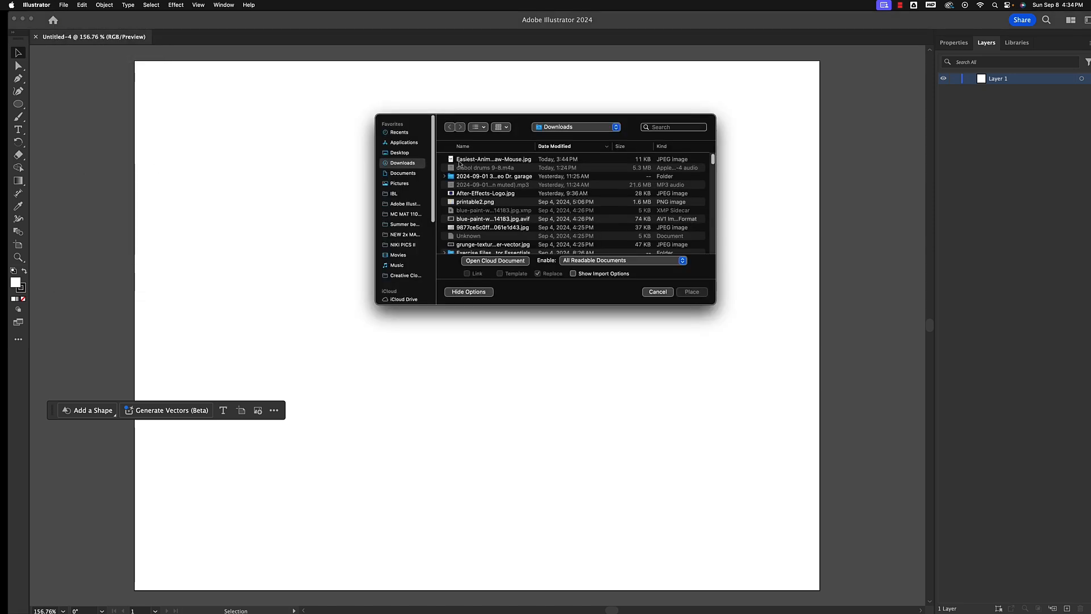
pyautogui.click(477, 161)
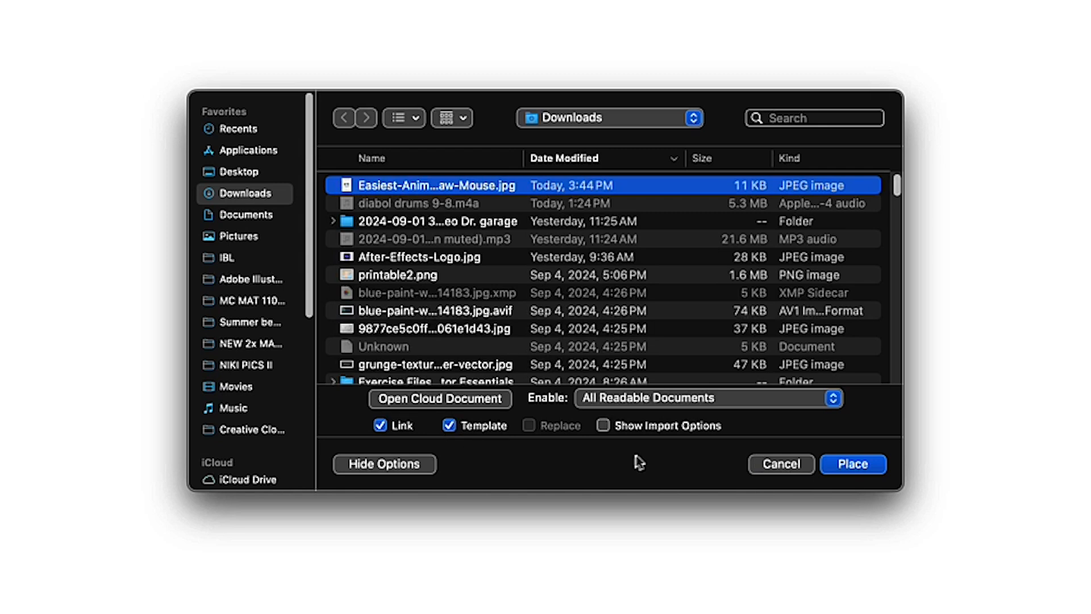
pyautogui.click(866, 470)
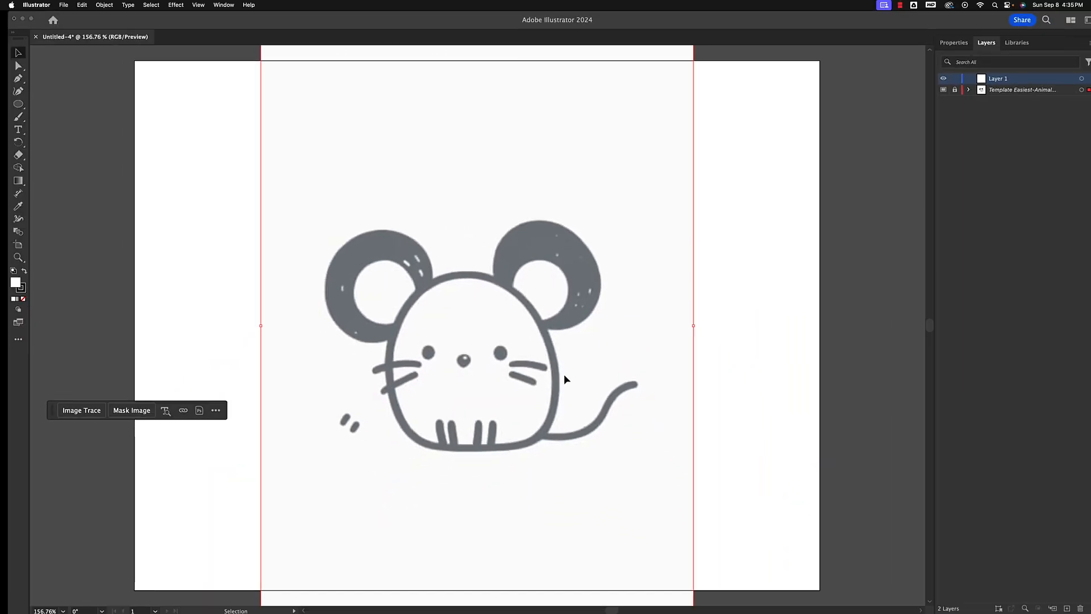
# Reposition the application window and deselect the placed mouse template.
pyautogui.moveTo(954, 24); pyautogui.dragTo(933, 25)
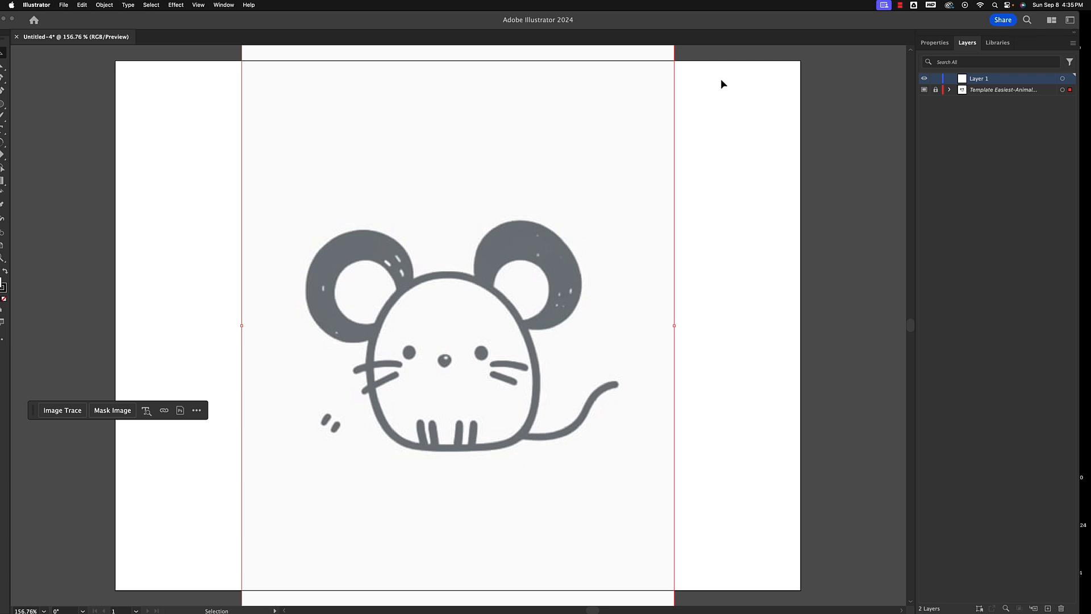
pyautogui.moveTo(728, 21); pyautogui.dragTo(744, 21)
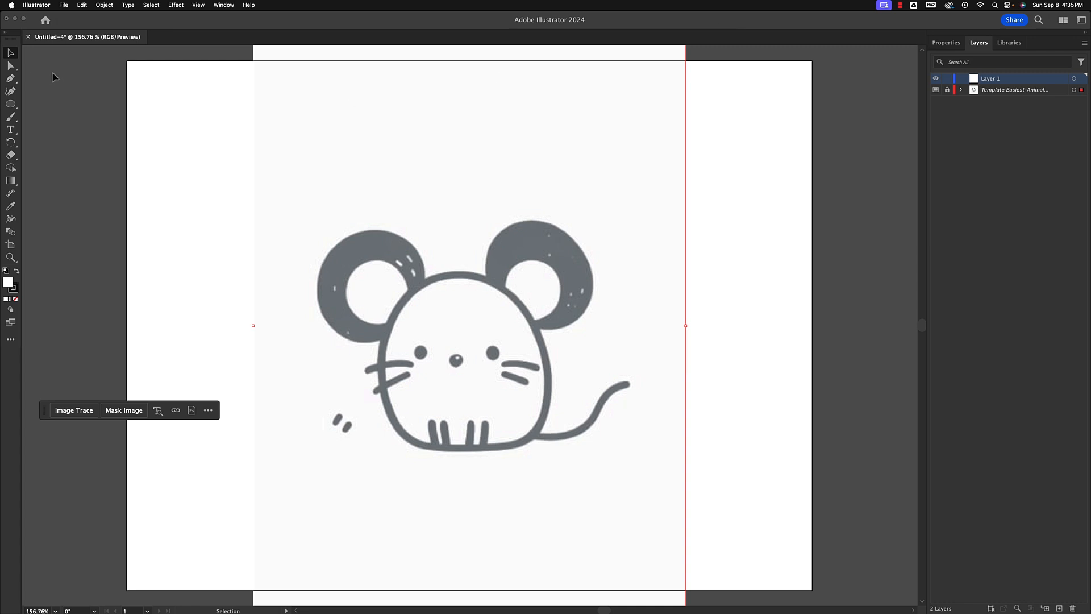
pyautogui.click(9, 54)
pyautogui.click(466, 279)
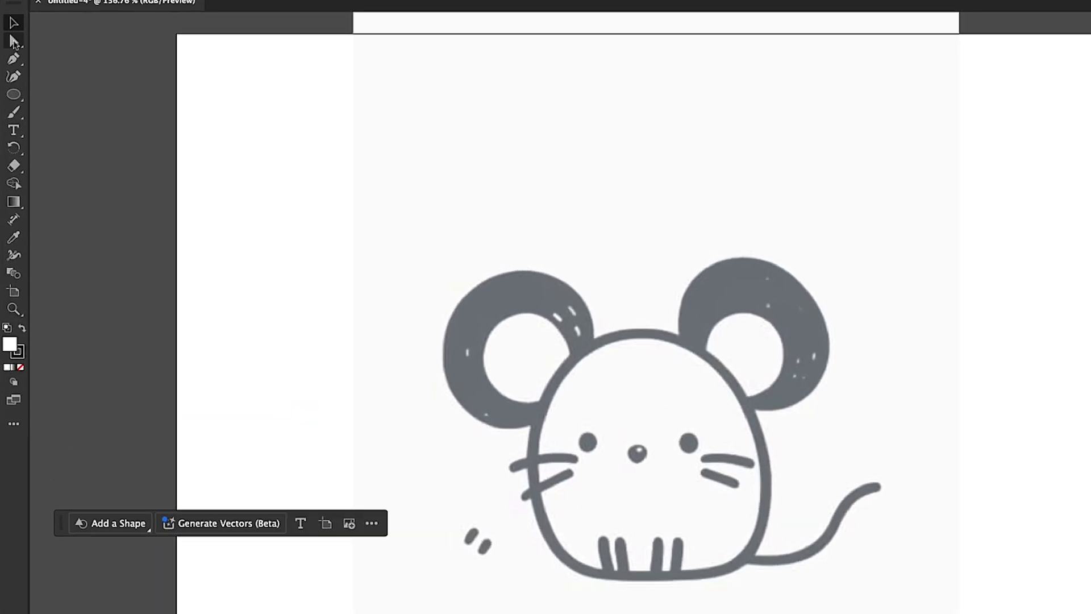
# Set up the Ellipse tool with the fill at None and a 6 pt stroke.
pyautogui.click(14, 94)
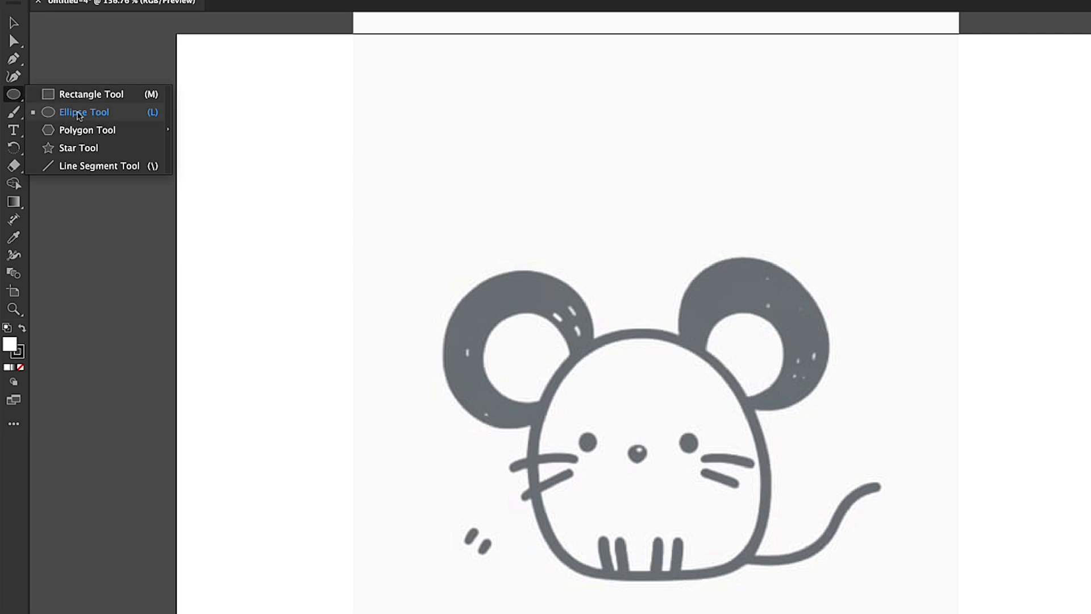
pyautogui.click(82, 112)
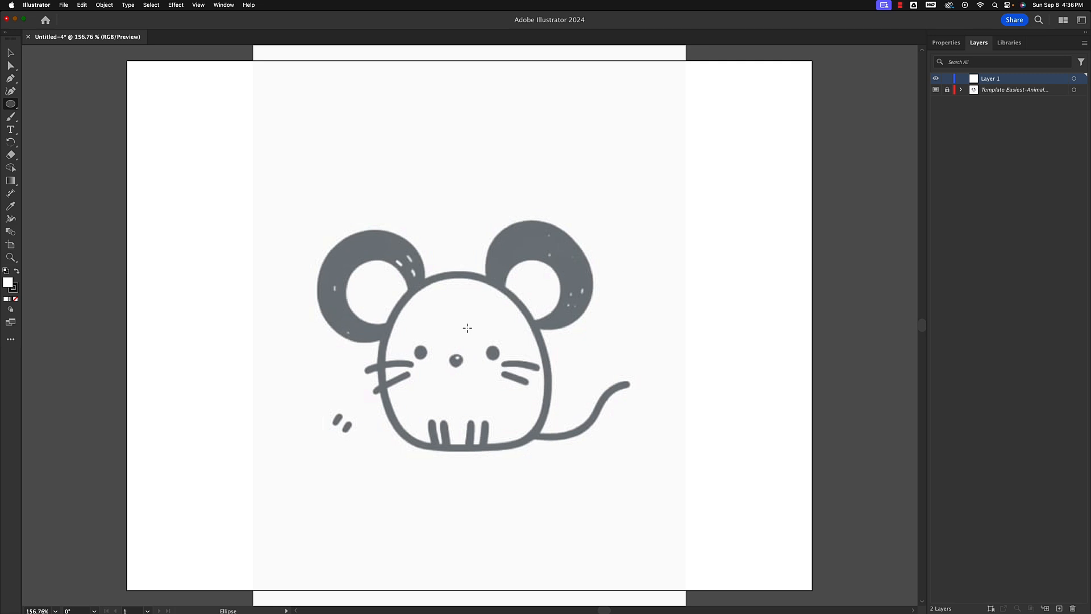
pyautogui.click(948, 44)
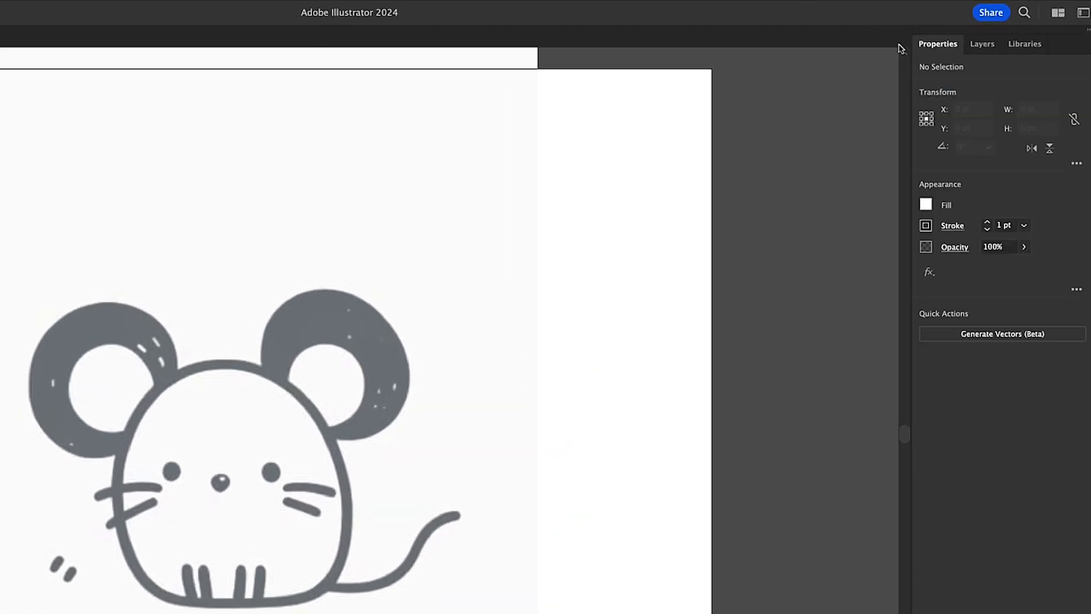
pyautogui.click(926, 206)
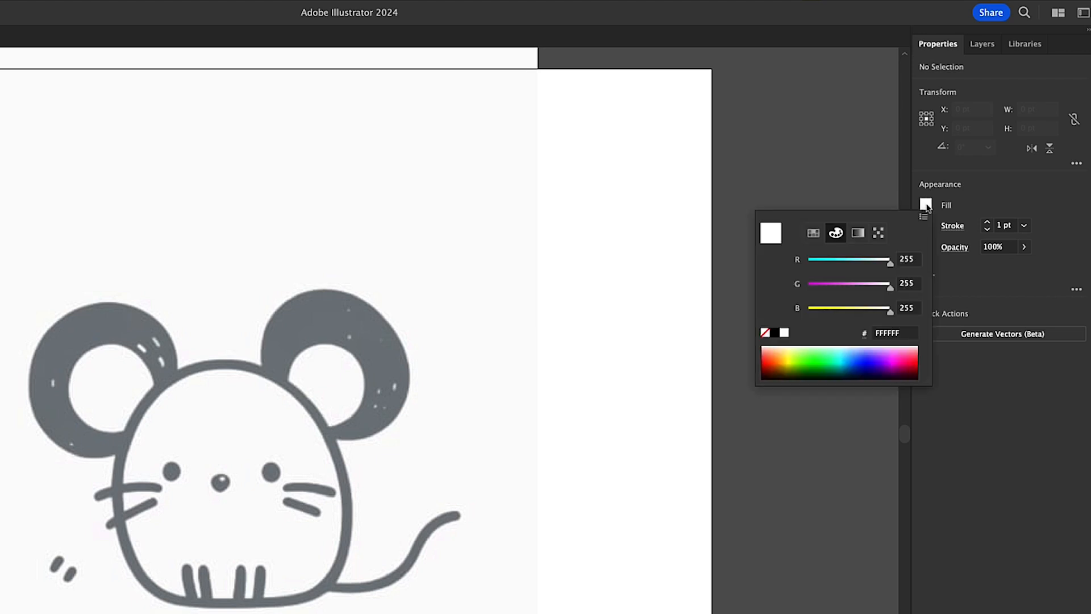
pyautogui.click(813, 233)
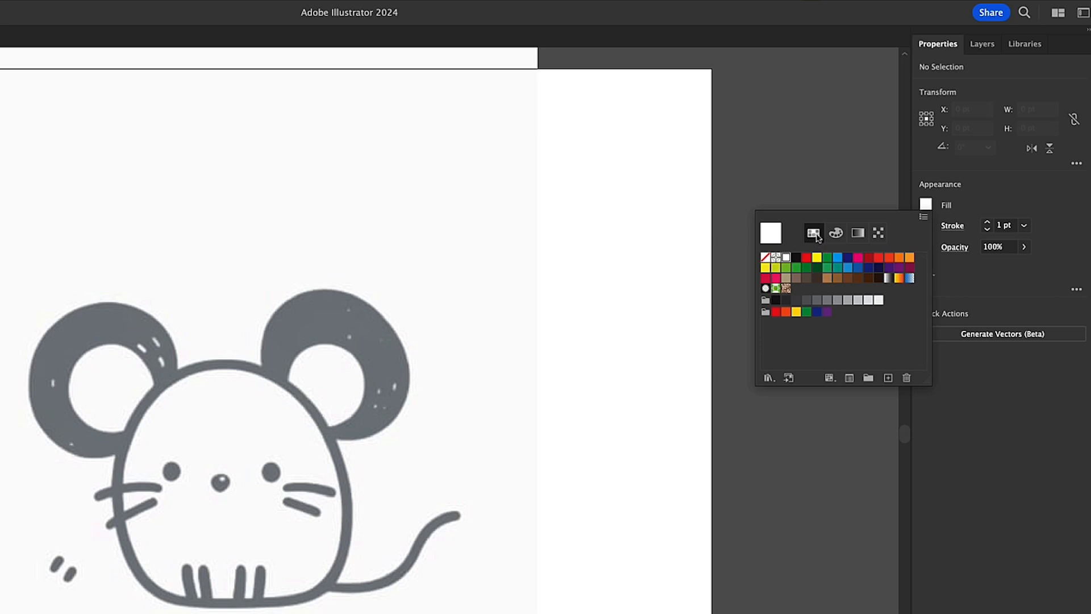
pyautogui.click(765, 260)
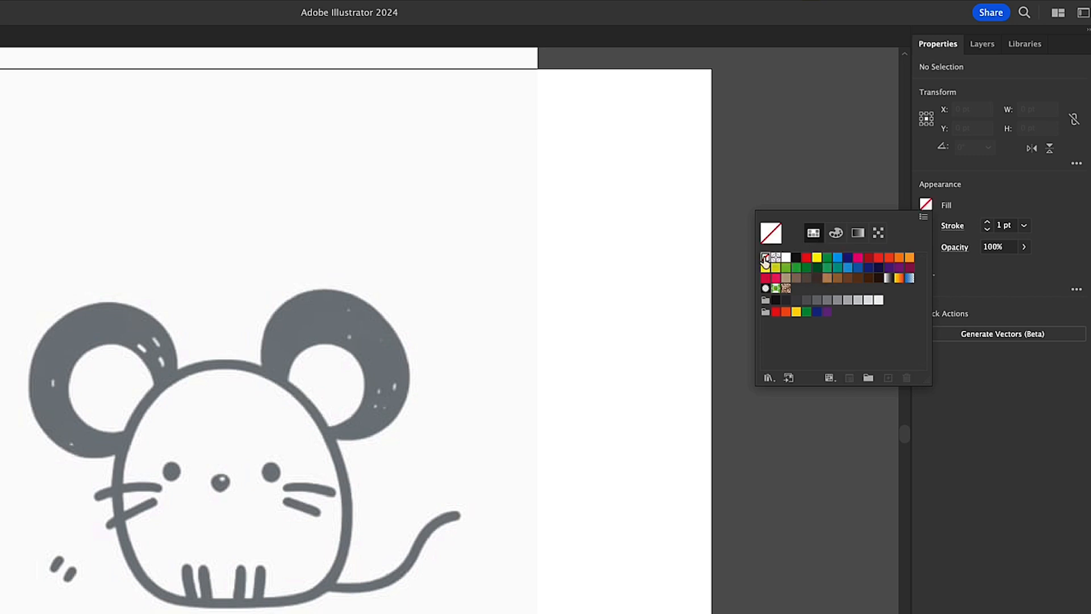
pyautogui.click(988, 193)
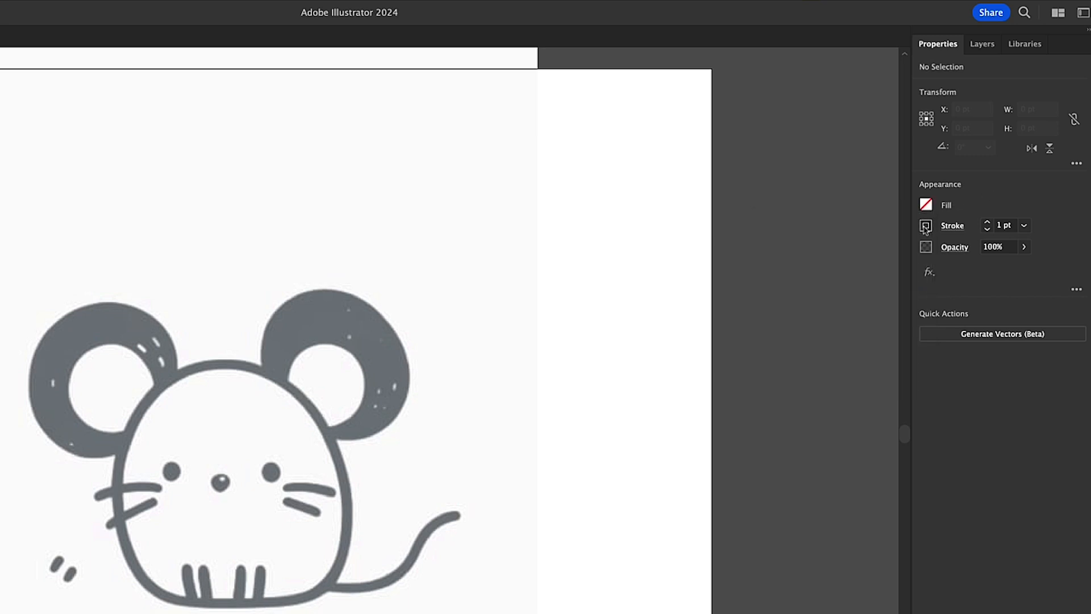
pyautogui.click(988, 223)
pyautogui.click(988, 223)
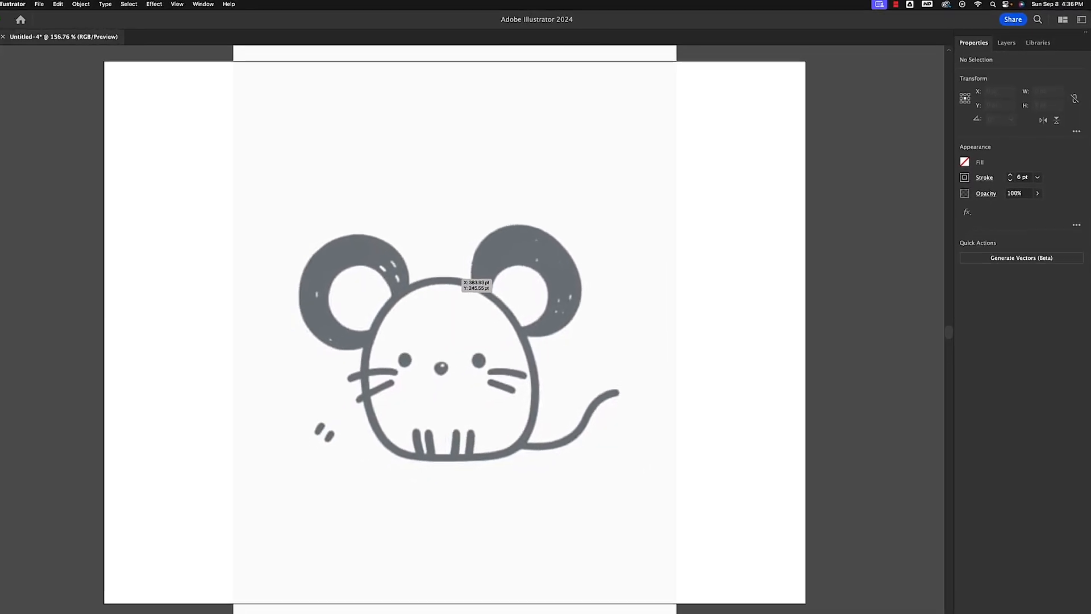
# Draw a circle about 199 pt across and position it over the mouse's body in the template.
pyautogui.moveTo(444, 277); pyautogui.dragTo(467, 447)
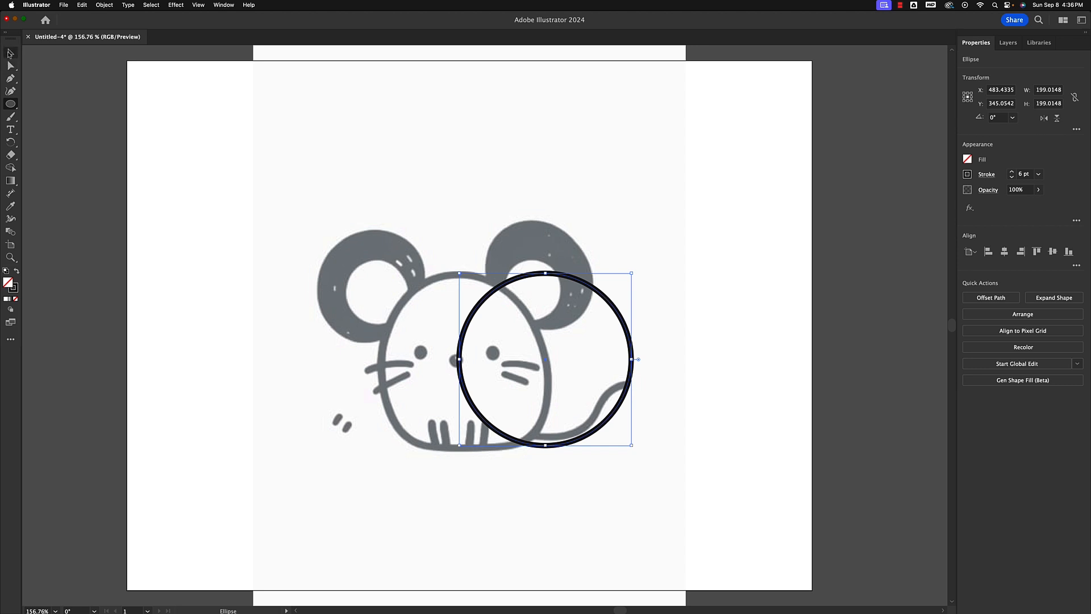
pyautogui.click(11, 54)
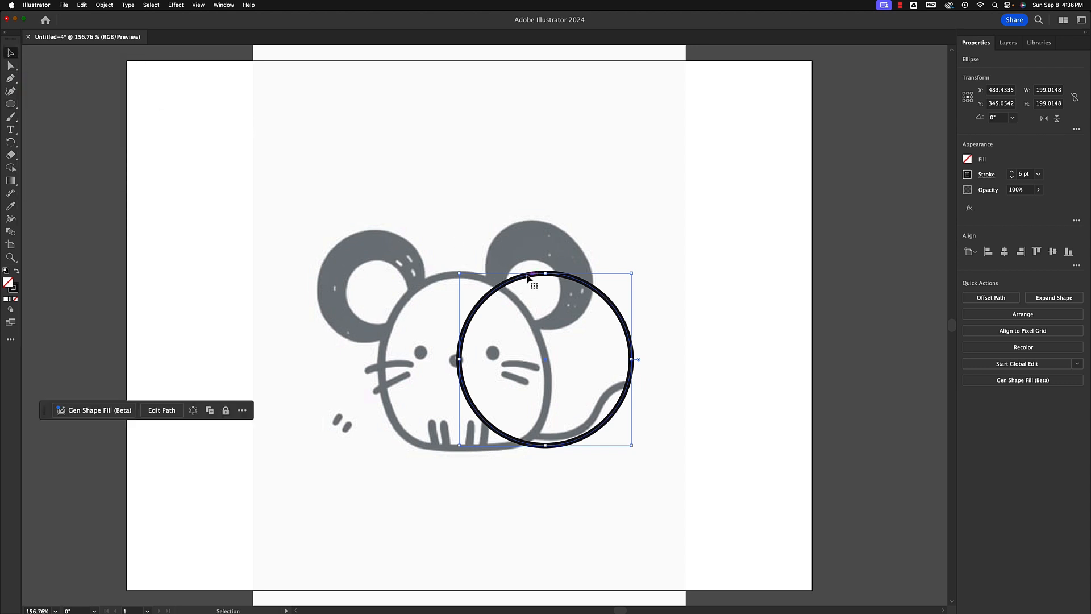
pyautogui.moveTo(527, 277); pyautogui.dragTo(523, 277)
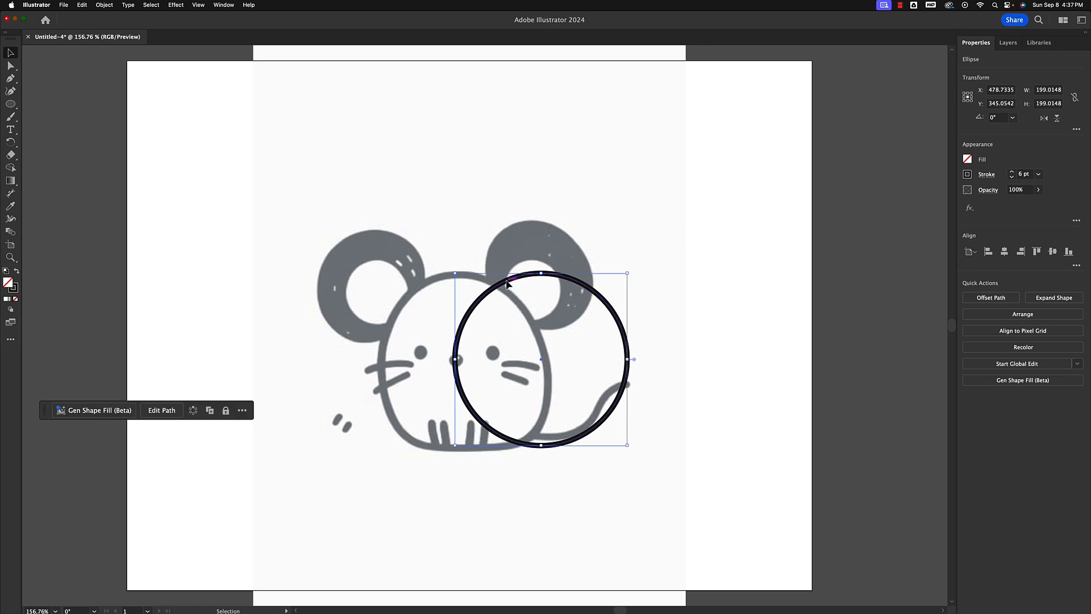
pyautogui.moveTo(504, 283); pyautogui.dragTo(421, 287)
pyautogui.click(460, 319)
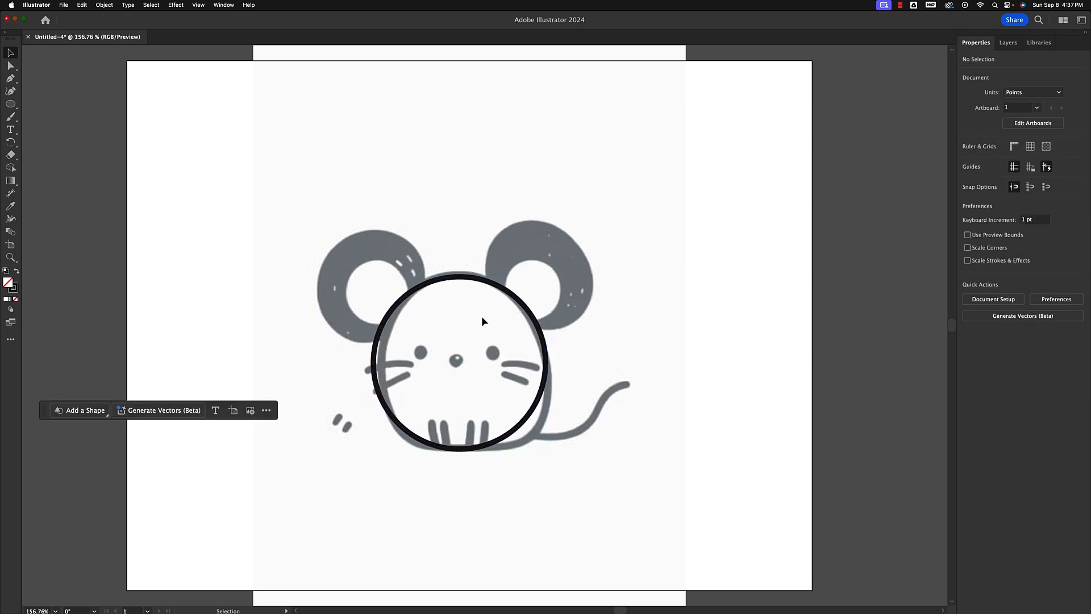
pyautogui.moveTo(463, 278); pyautogui.dragTo(466, 279)
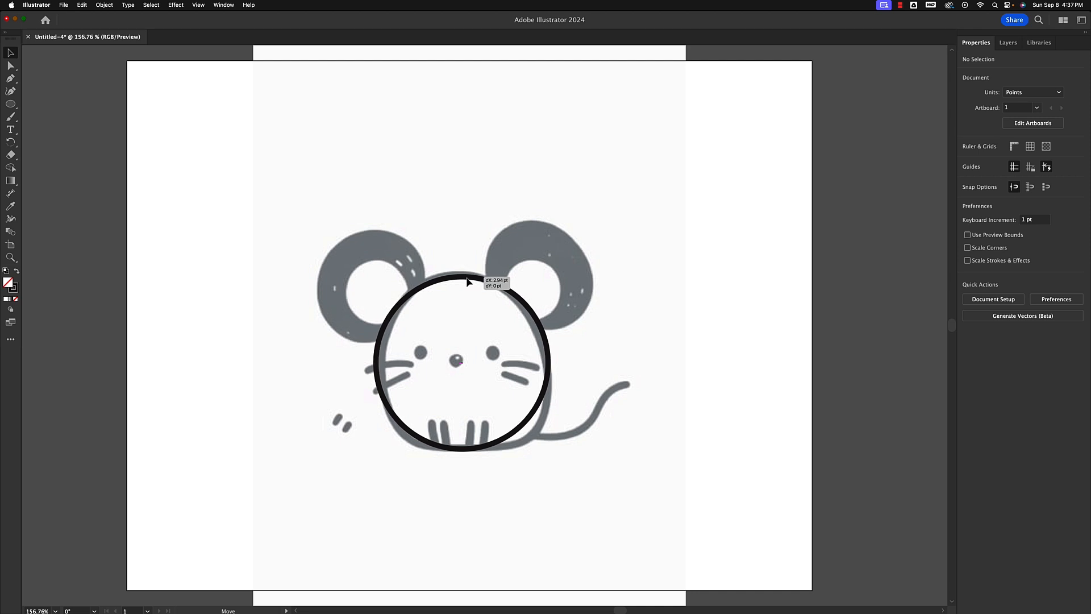
pyautogui.click(466, 278)
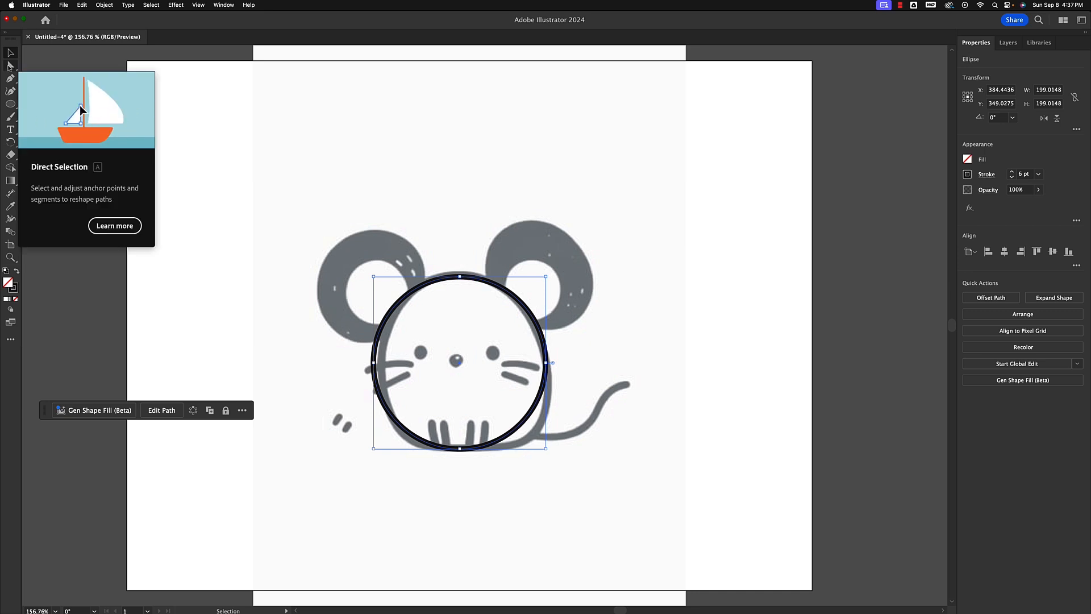
# Use Direct Selection to stretch the circle's bottom anchor handles outward horizontally, matching the mouse's flattened base.
pyautogui.click(10, 66)
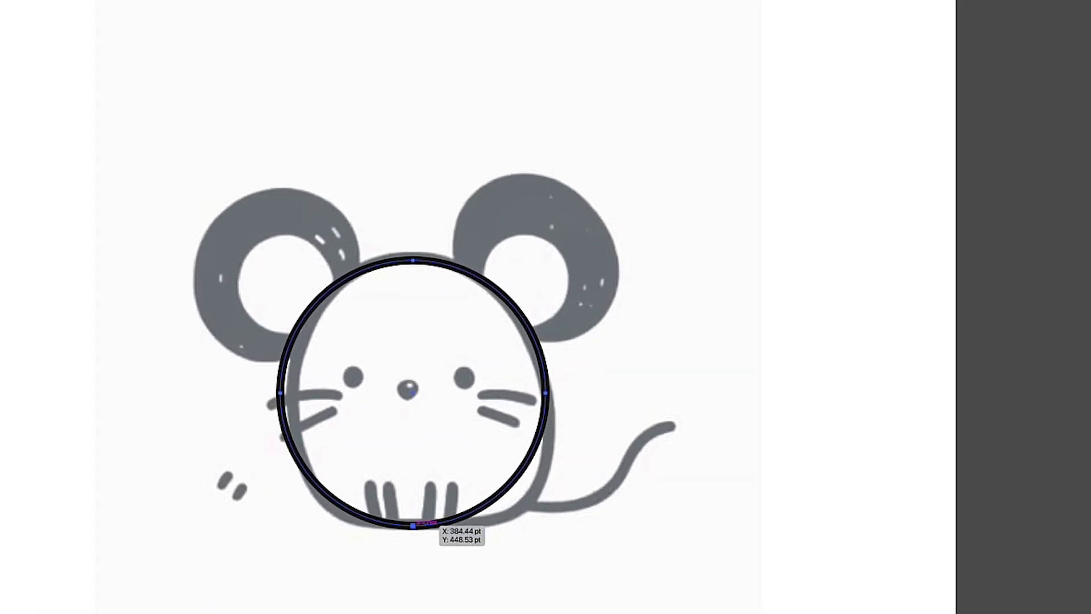
pyautogui.click(431, 498)
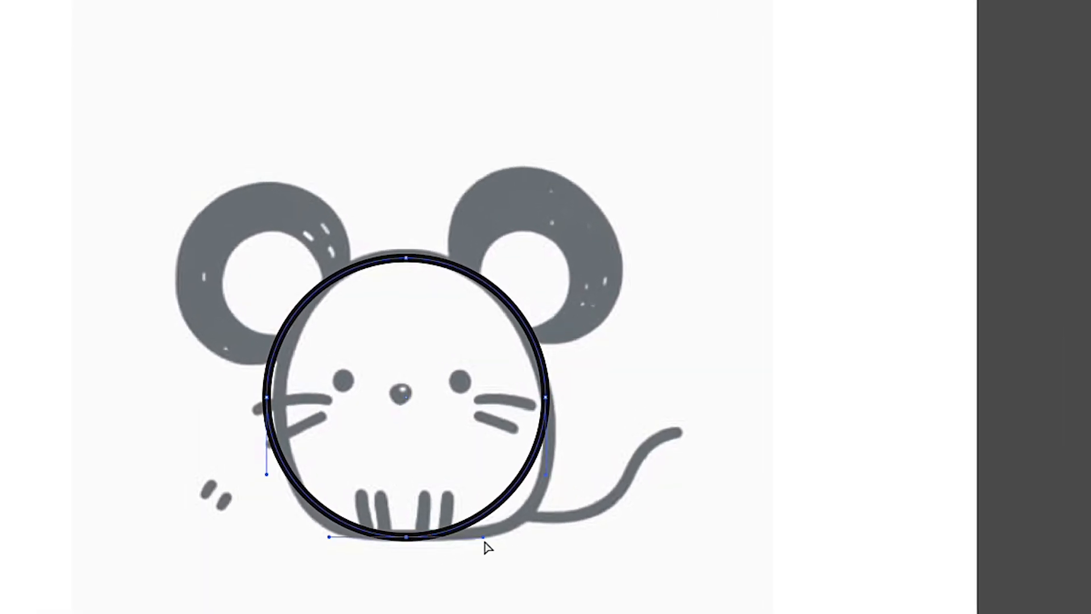
pyautogui.moveTo(482, 536); pyautogui.dragTo(545, 549)
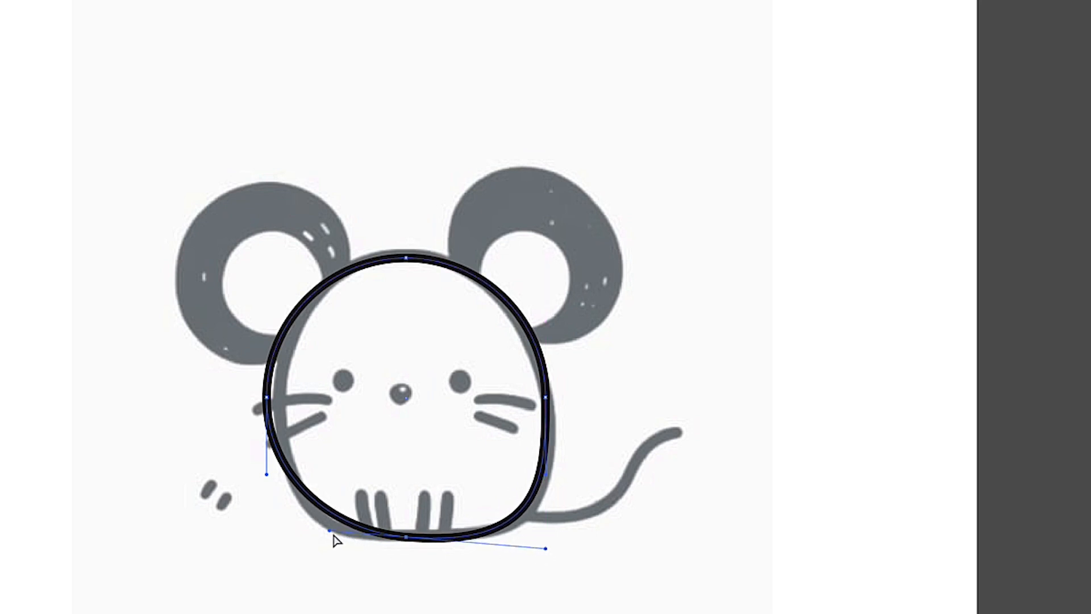
pyautogui.moveTo(329, 529); pyautogui.dragTo(303, 538)
pyautogui.moveTo(546, 535); pyautogui.dragTo(570, 536)
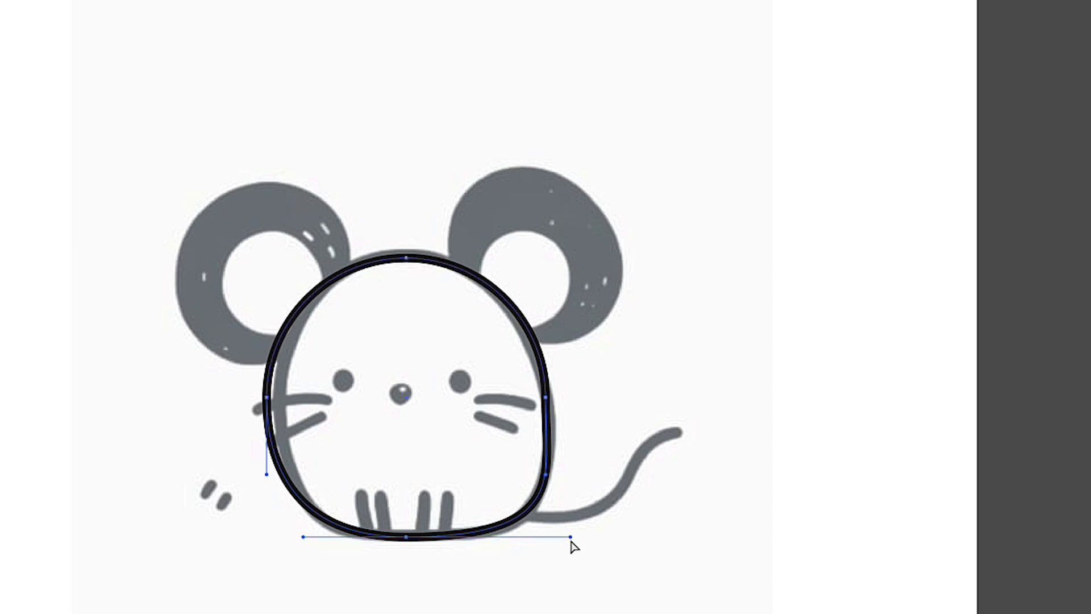
# Move the outline's left anchor inward and slightly lengthen the bottom anchor's left handle to follow the traced body.
pyautogui.click(268, 399)
pyautogui.moveTo(267, 399); pyautogui.dragTo(280, 399)
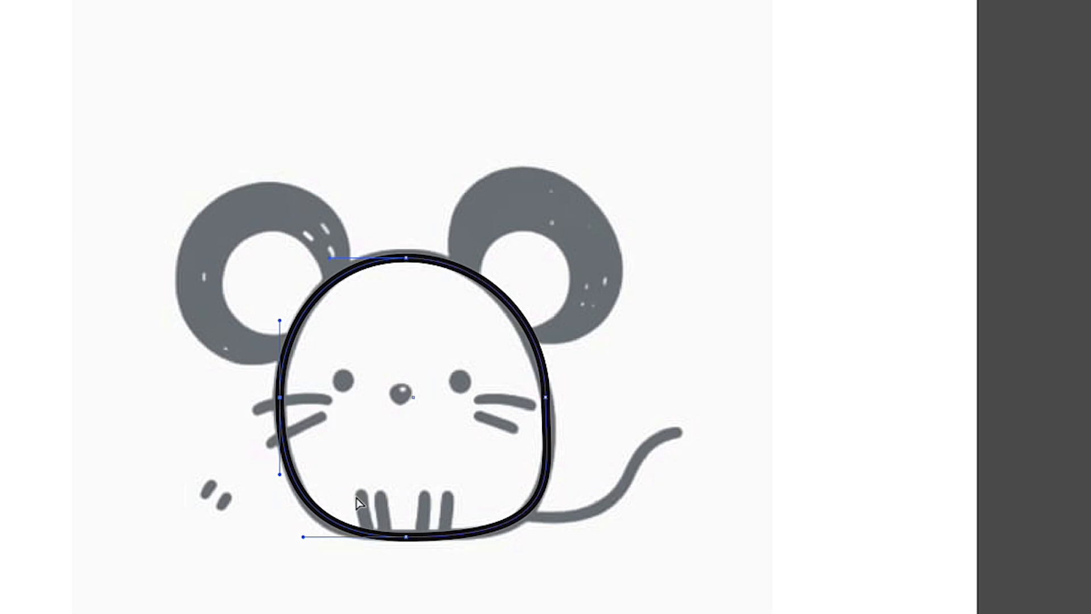
pyautogui.click(297, 541)
pyautogui.click(316, 513)
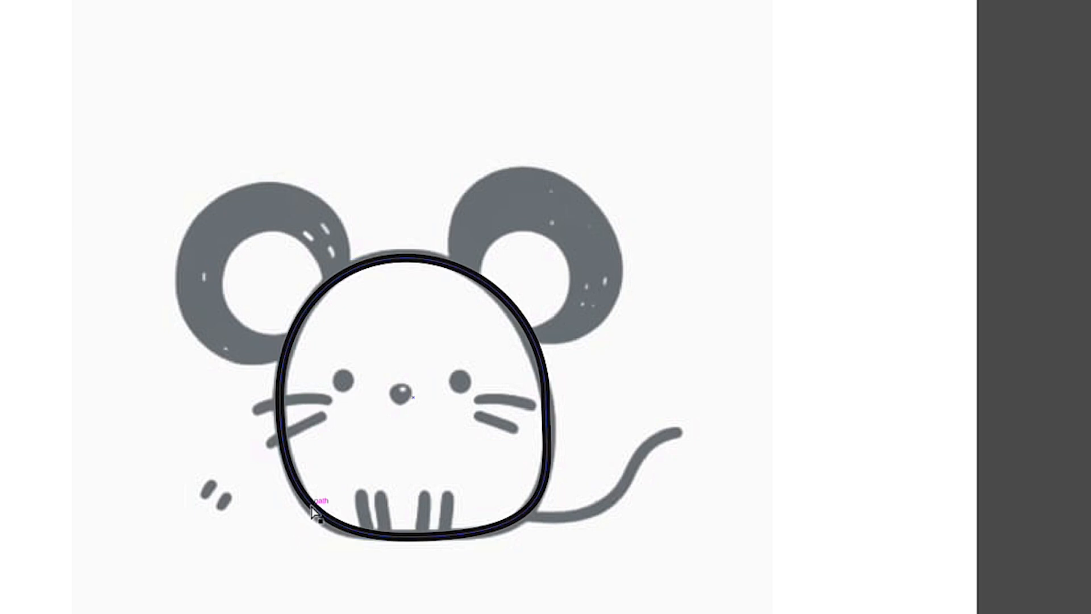
pyautogui.moveTo(300, 537); pyautogui.dragTo(298, 537)
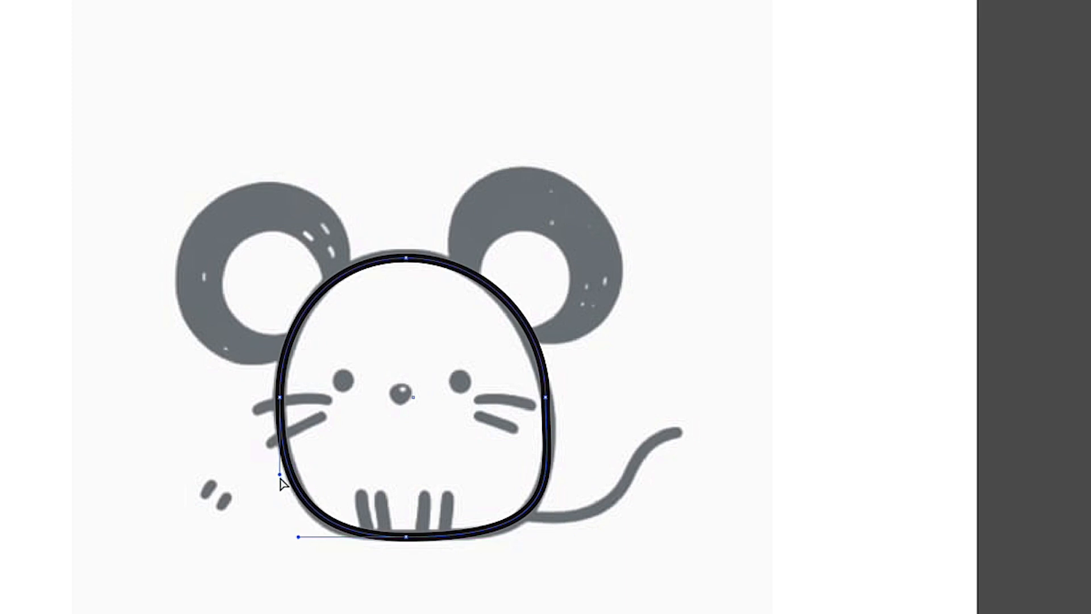
# Adjust the outline's lower-right curve by angling the right anchor's lower handle outward and shortening the bottom anchor's right handle.
pyautogui.click(546, 418)
pyautogui.click(554, 472)
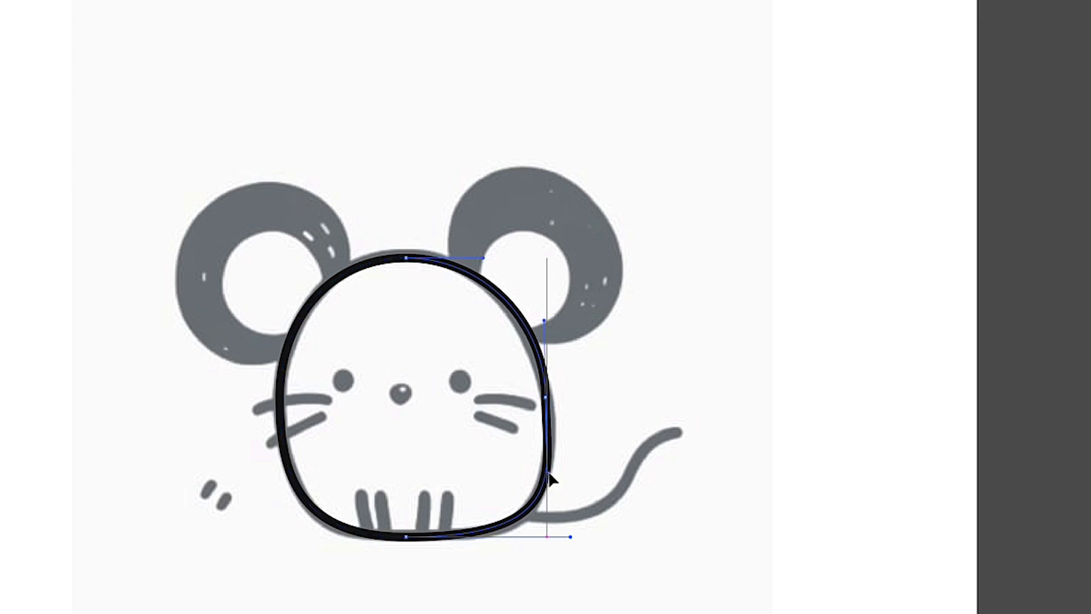
pyautogui.moveTo(553, 471); pyautogui.dragTo(553, 472)
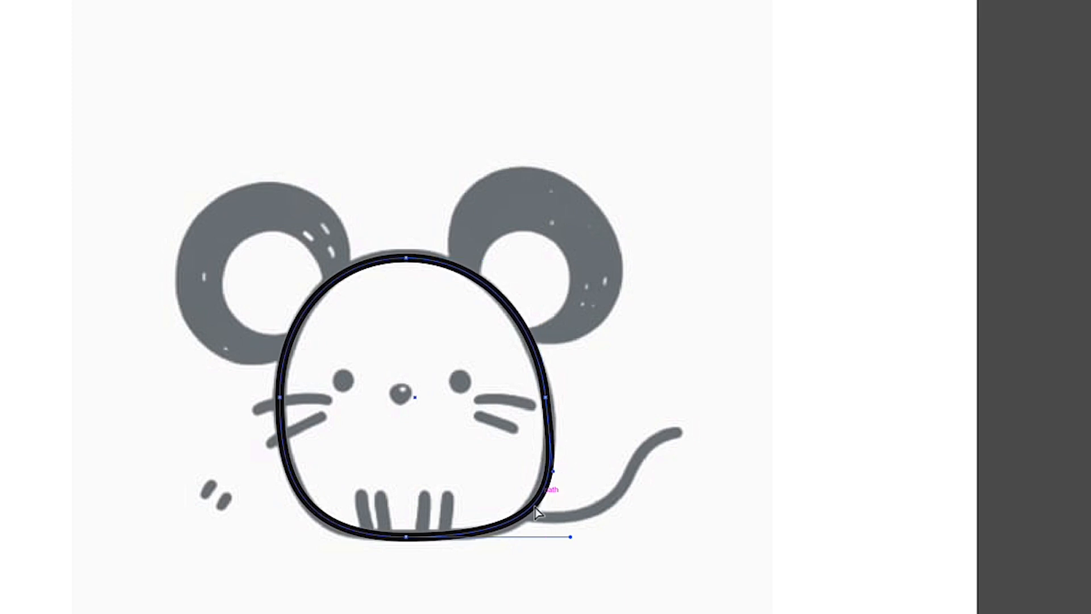
pyautogui.moveTo(568, 535); pyautogui.dragTo(560, 536)
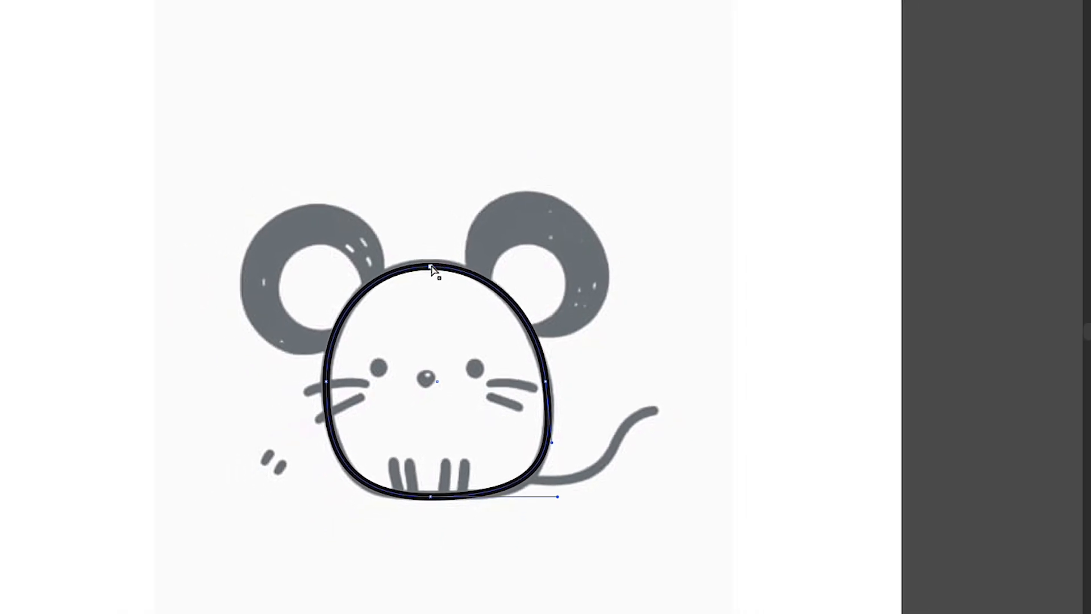
# Select the body outline's top anchor point and increase the stroke weight to 7 pt.
pyautogui.click(430, 266)
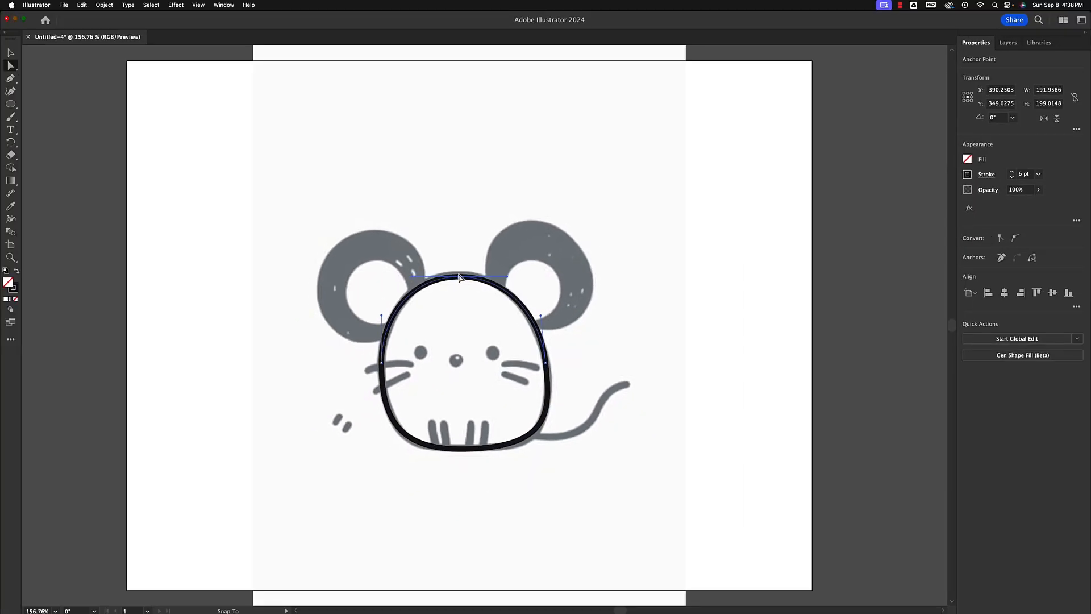
pyautogui.click(461, 278)
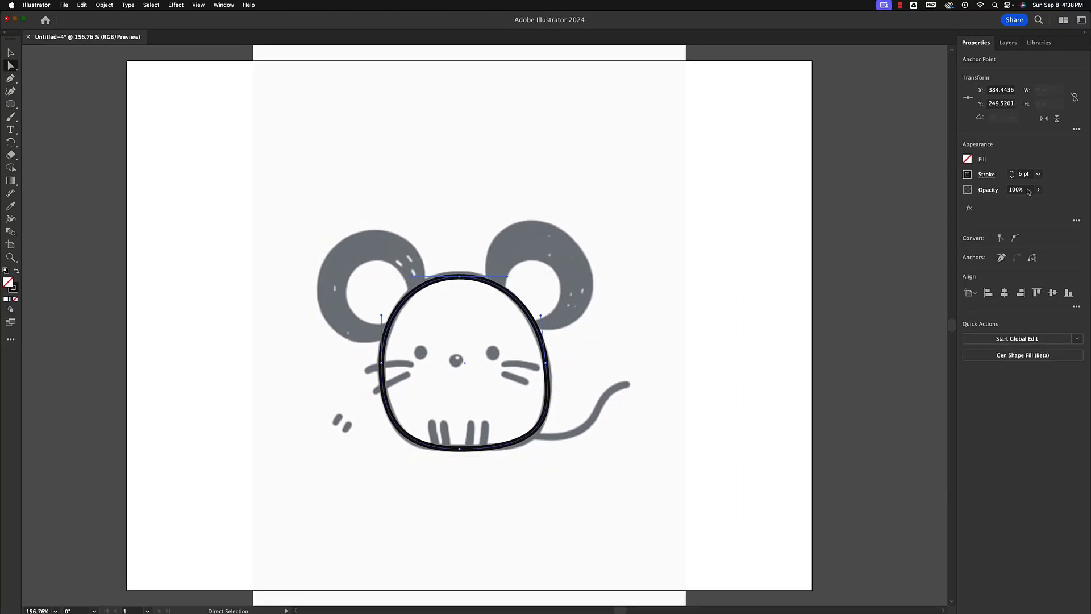
pyautogui.click(1013, 172)
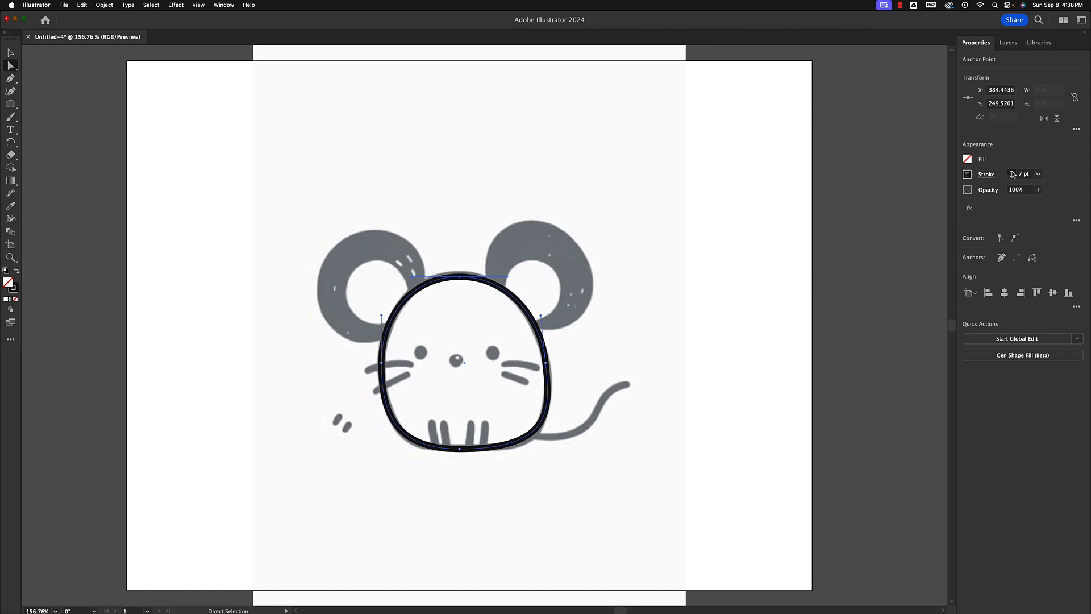
# Increase the body outline's stroke weight to 8 pt and deselect it.
pyautogui.click(1013, 172)
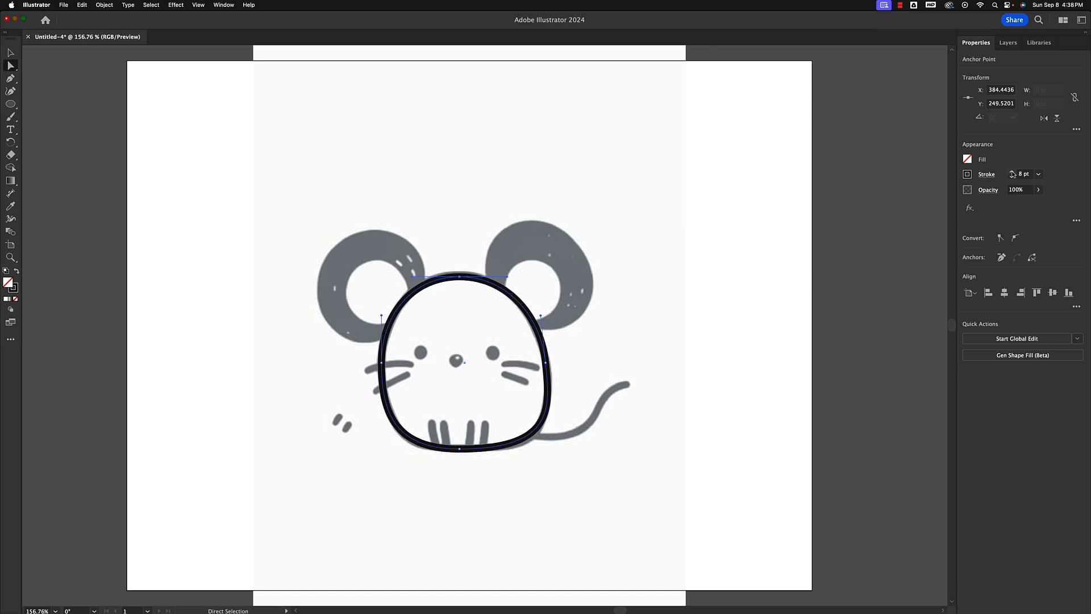
pyautogui.click(442, 177)
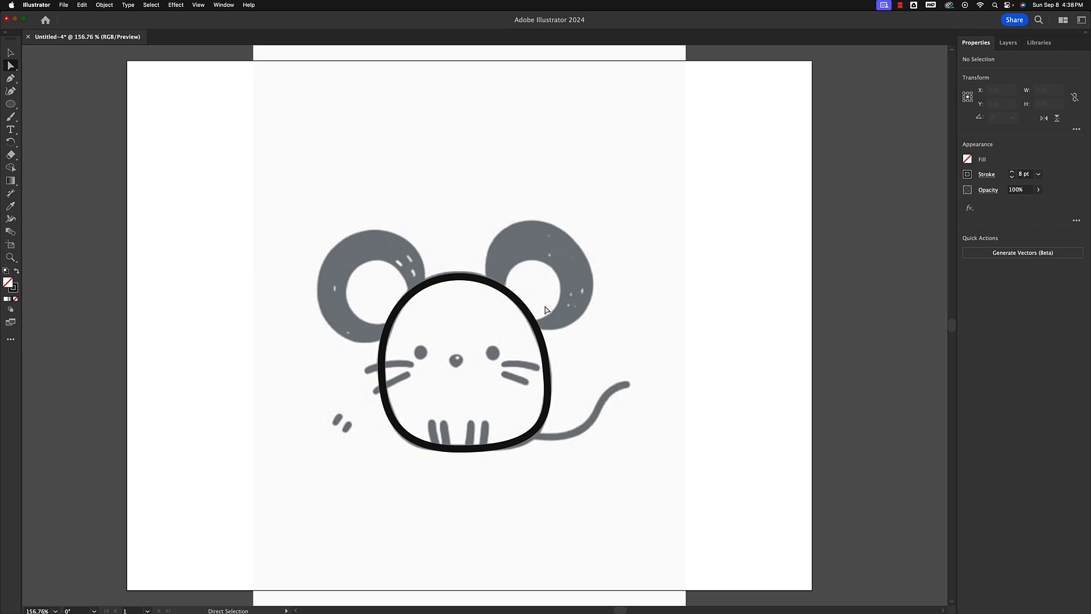
# Toggle the body path's visibility within Layer 1 to compare the traced outline with the template.
pyautogui.click(1009, 42)
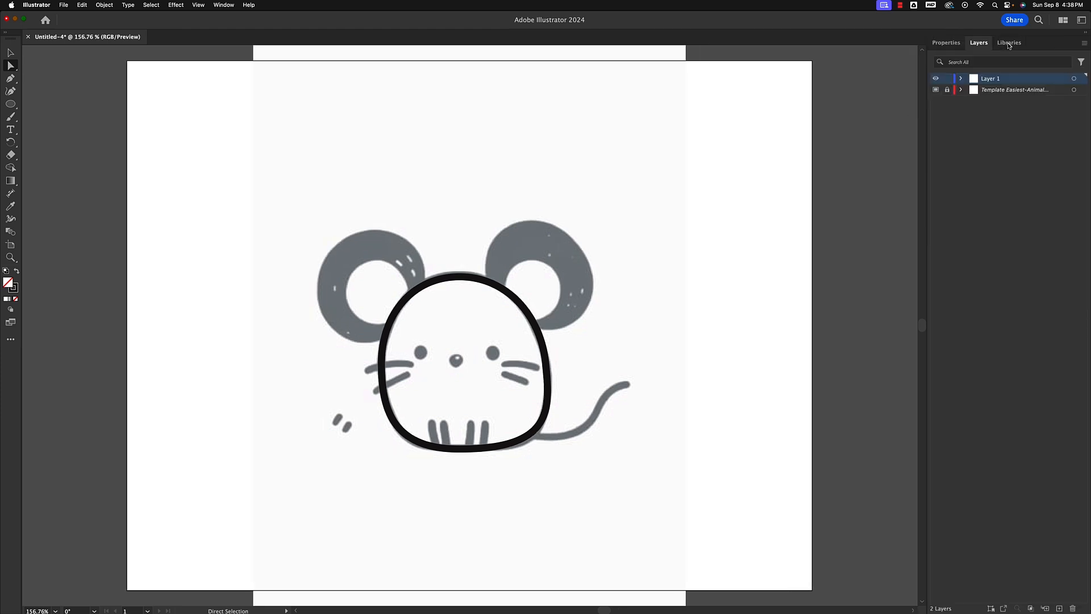
pyautogui.click(961, 80)
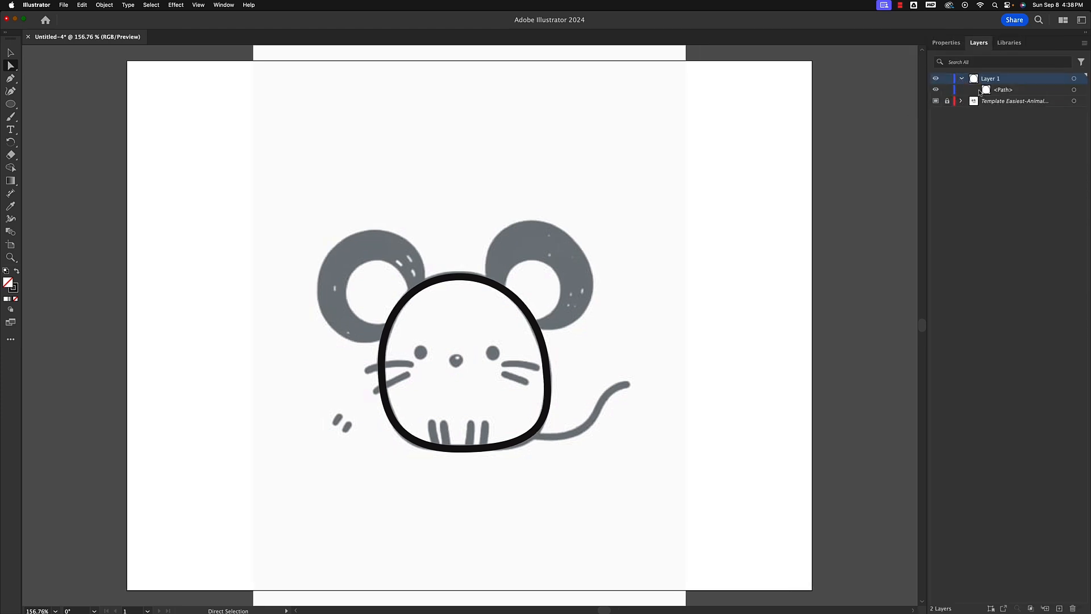
pyautogui.click(936, 90)
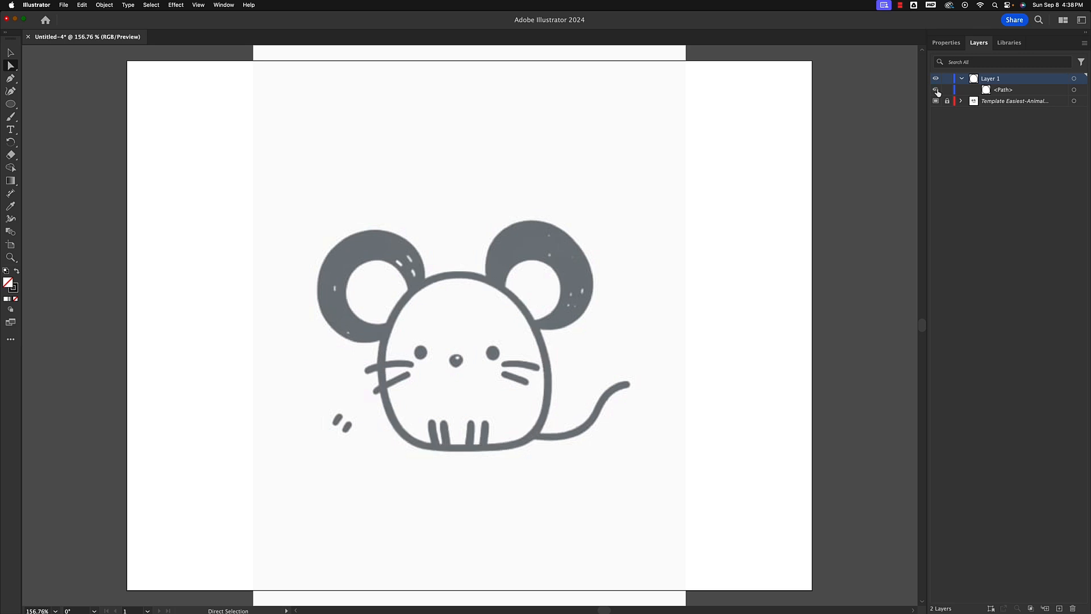
pyautogui.click(937, 90)
pyautogui.click(936, 90)
pyautogui.click(936, 90)
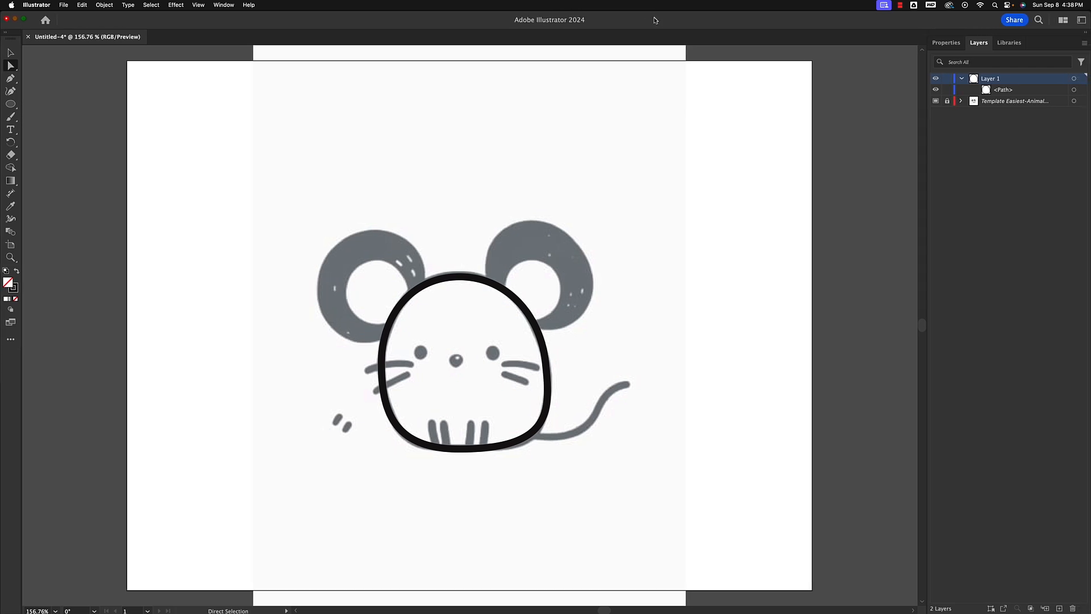
pyautogui.click(961, 78)
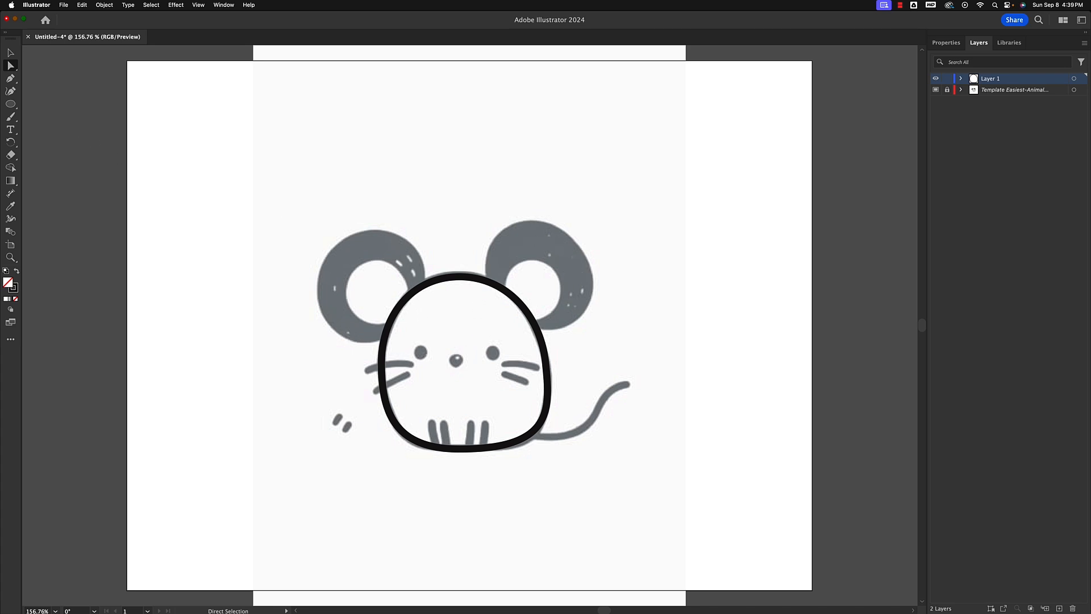
# Draw a circle about 124 pt across with the Ellipse tool and position it over the mouse's left ear.
pyautogui.click(11, 104)
pyautogui.click(60, 117)
pyautogui.moveTo(329, 251); pyautogui.dragTo(435, 313)
pyautogui.click(10, 53)
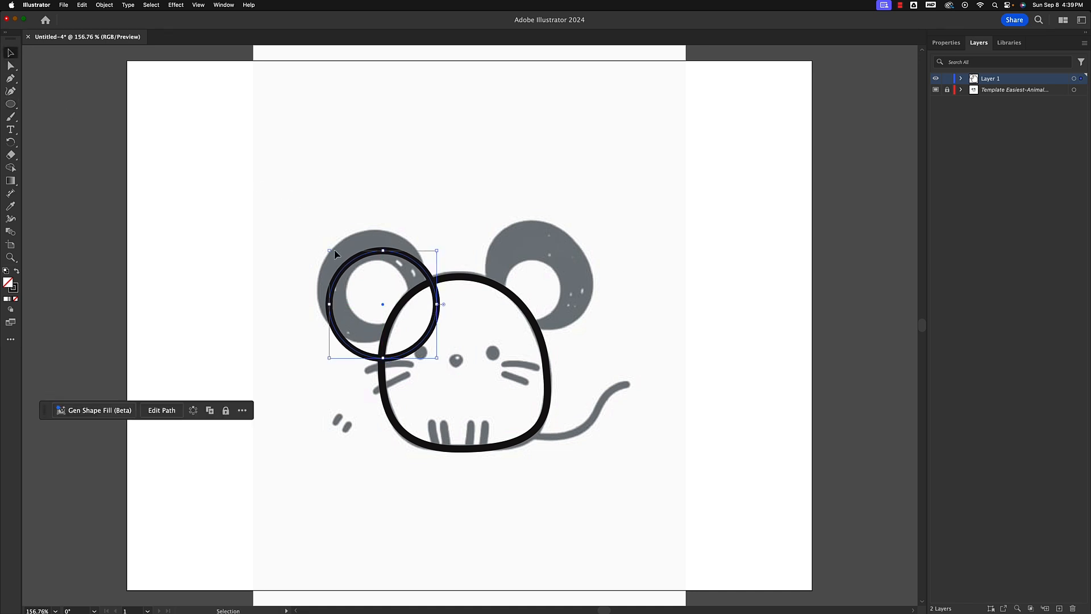
pyautogui.moveTo(345, 273); pyautogui.dragTo(337, 256)
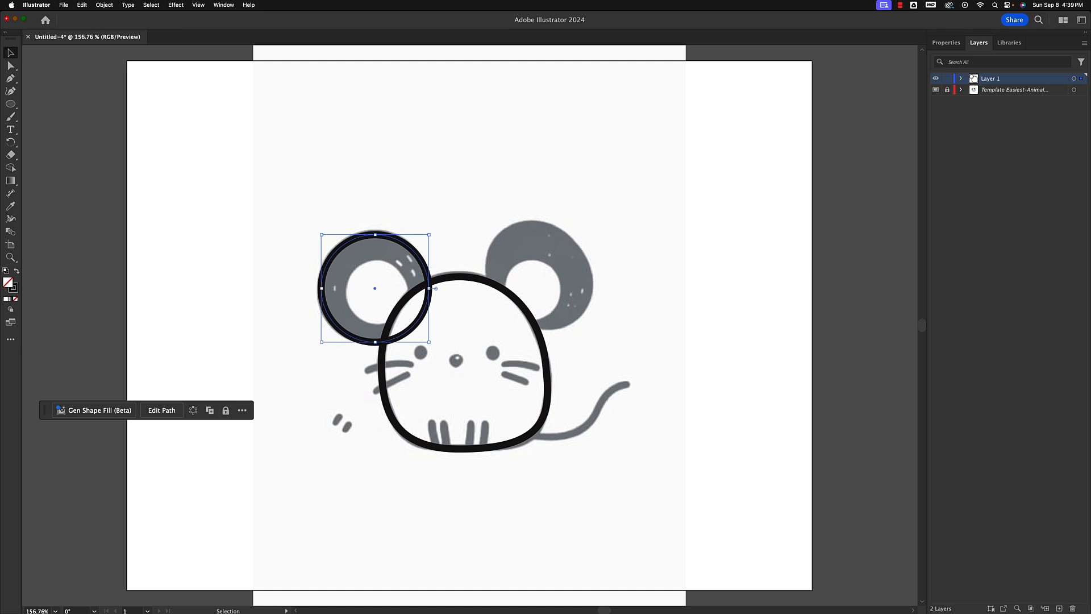
pyautogui.click(443, 312)
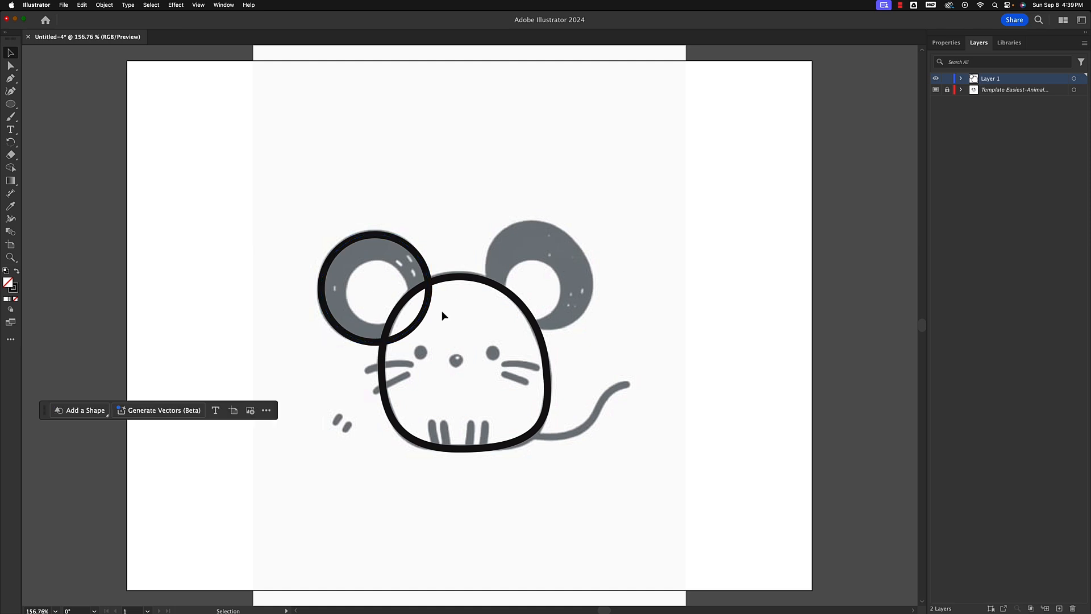
# Lower the left ear circle's opacity to 36% so the template shows through it.
pyautogui.click(421, 262)
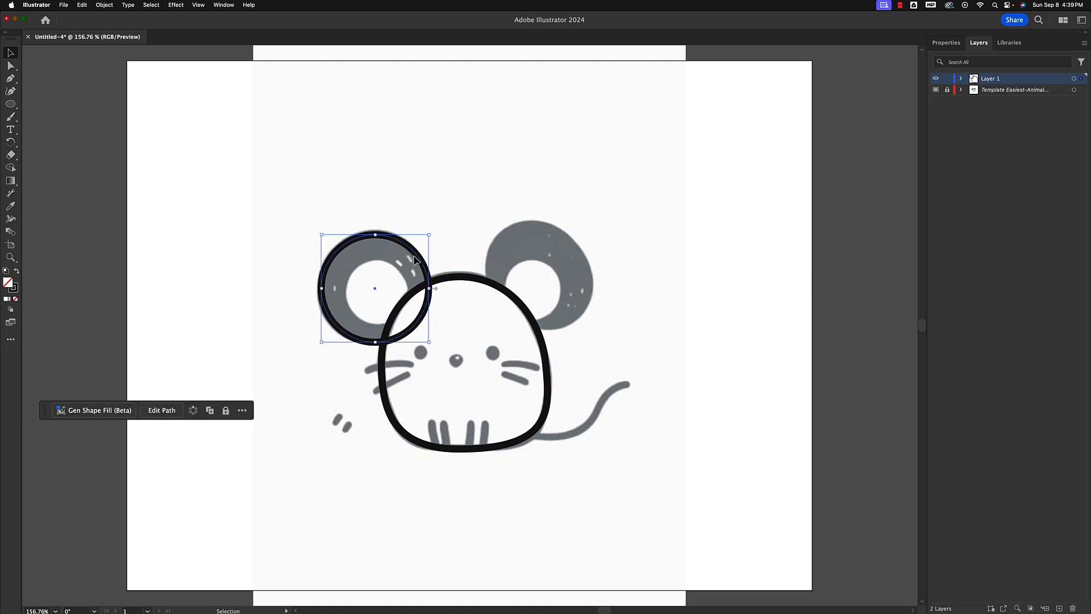
pyautogui.click(948, 43)
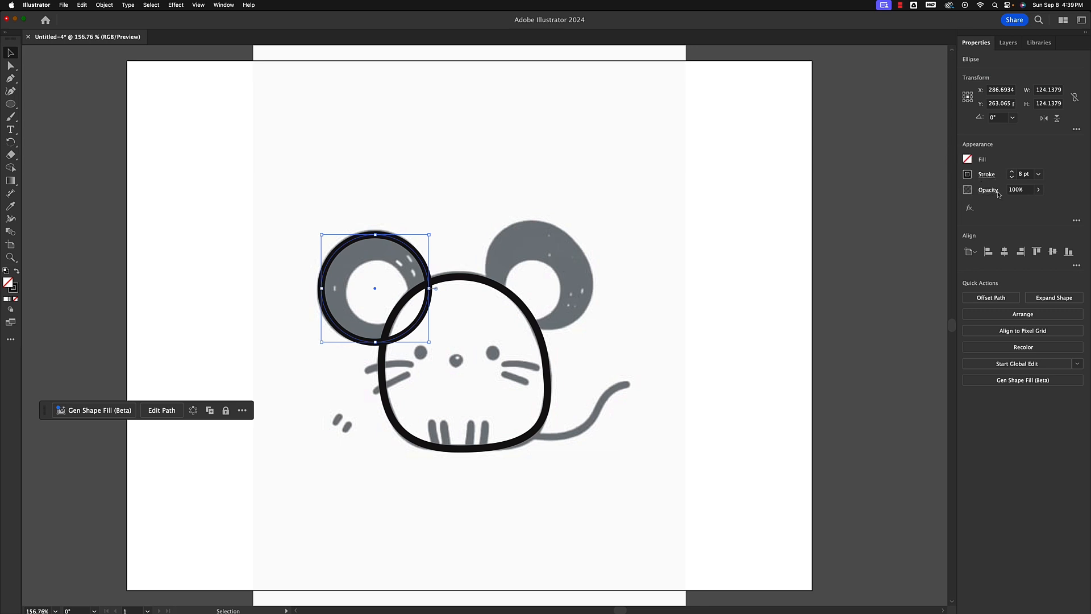
pyautogui.click(1039, 190)
pyautogui.moveTo(1039, 209); pyautogui.dragTo(1014, 206)
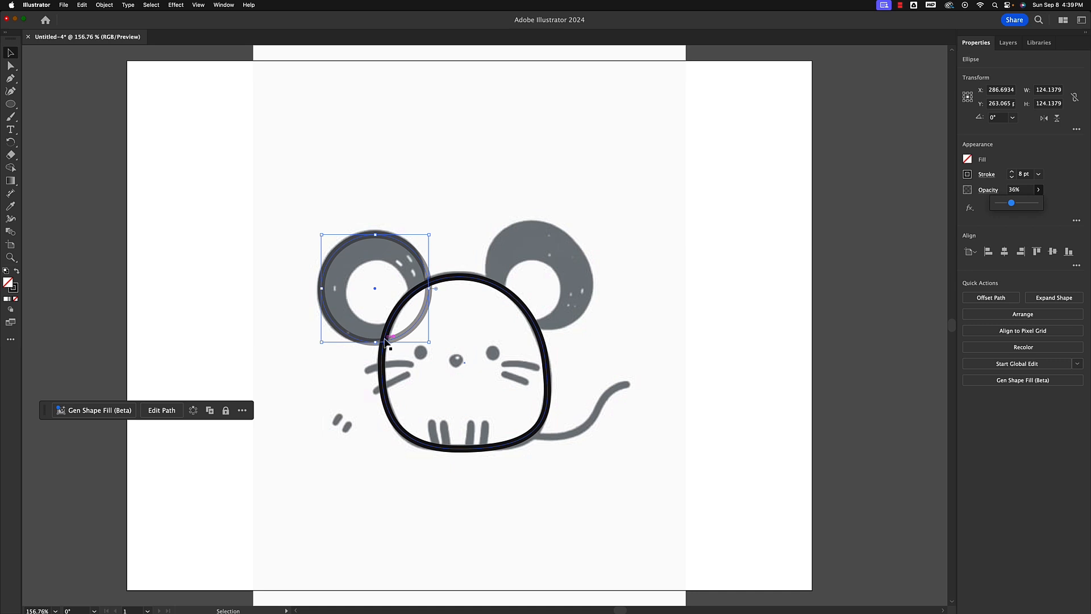
pyautogui.click(84, 150)
pyautogui.click(84, 151)
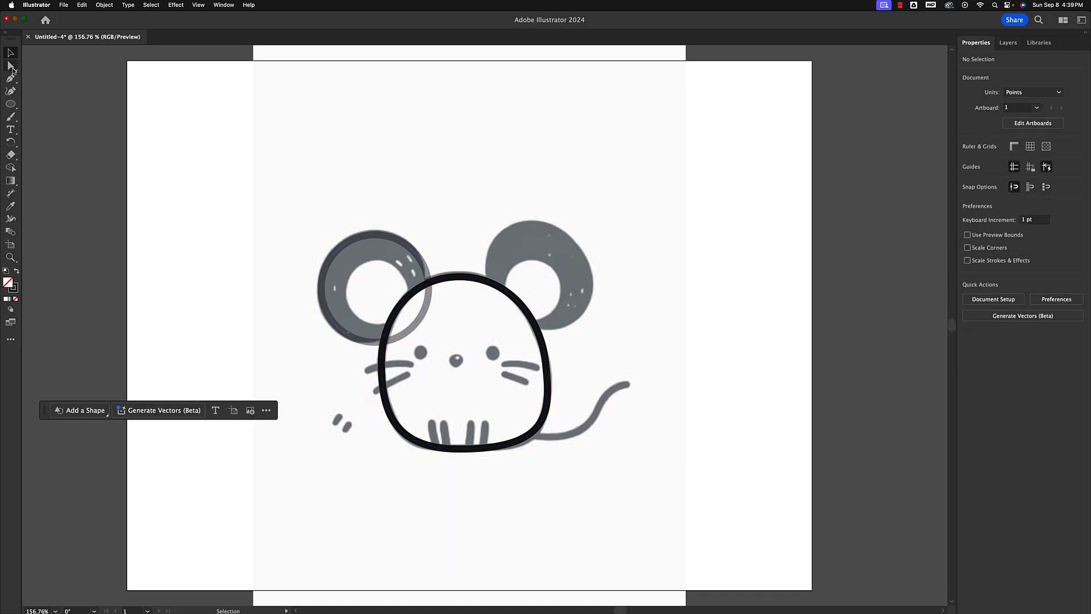
# Use Direct Selection to pull the left ear's lower-right curve inward along the head and raise its bottom anchor slightly.
pyautogui.click(11, 67)
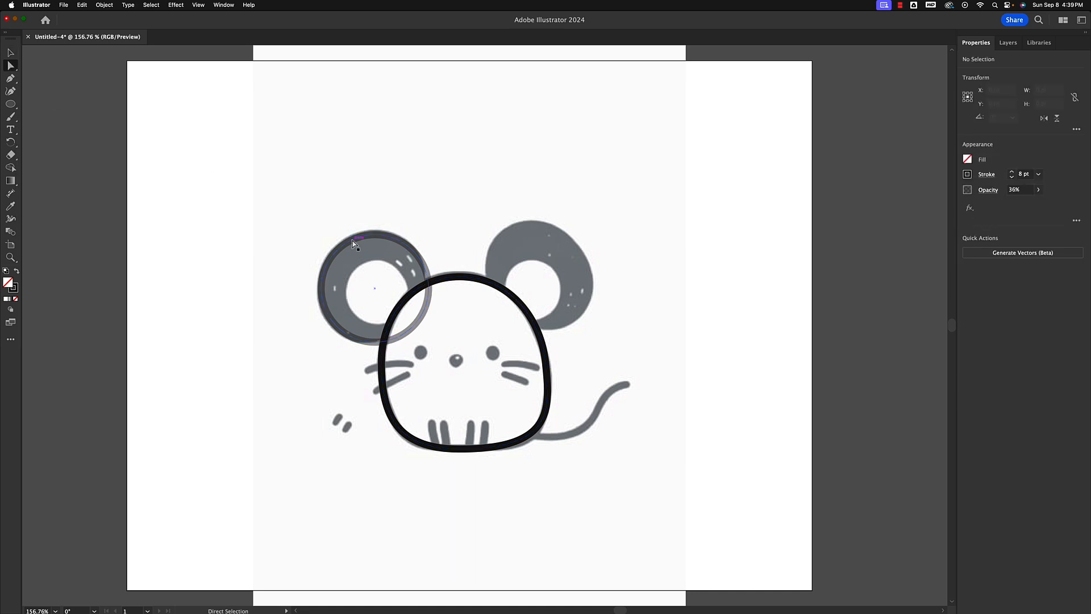
pyautogui.click(353, 244)
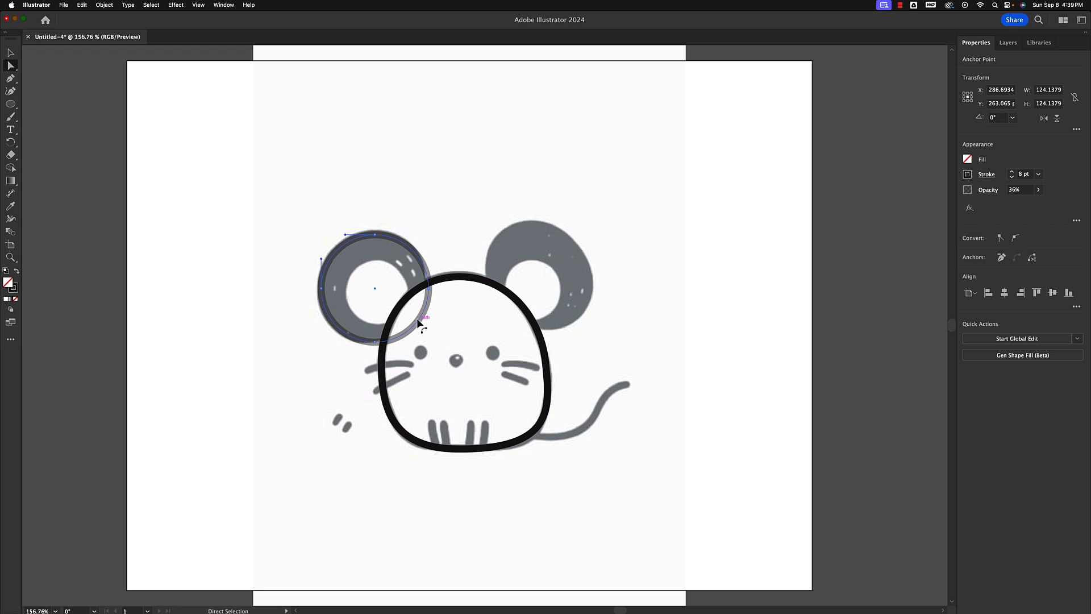
pyautogui.click(418, 323)
pyautogui.moveTo(418, 322); pyautogui.dragTo(419, 289)
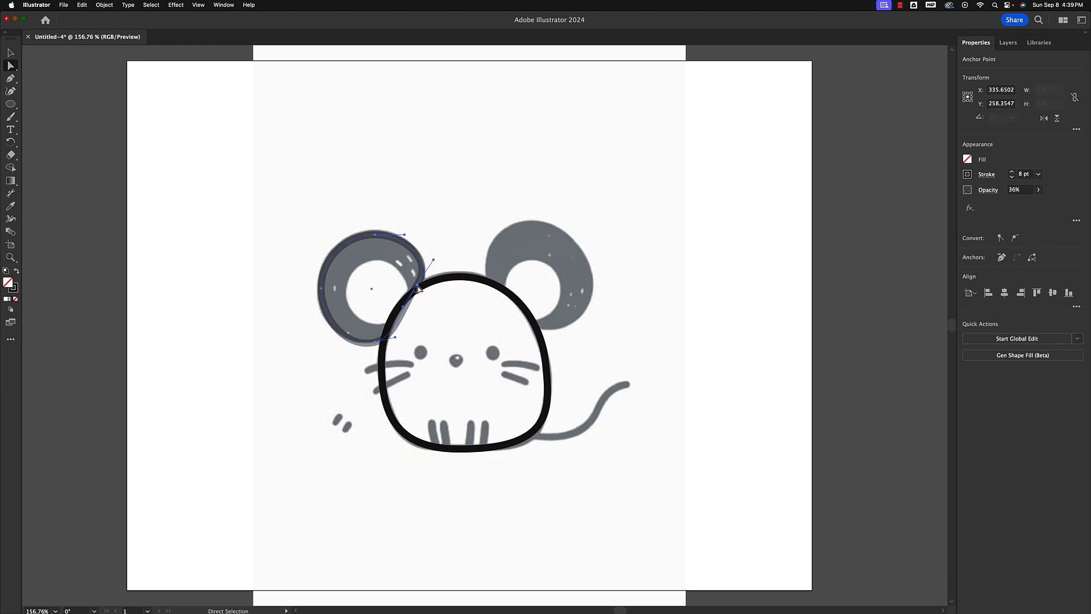
pyautogui.moveTo(376, 345); pyautogui.dragTo(376, 340)
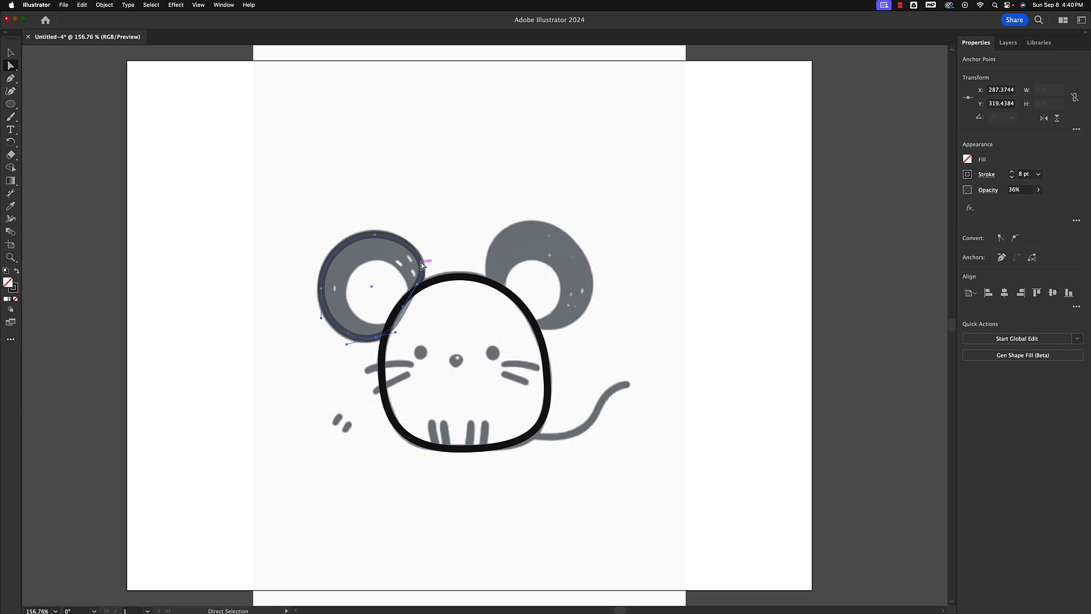
# Slightly shorten the upper handle of the left ear's right anchor where the ear meets the head.
pyautogui.click(418, 285)
pyautogui.click(431, 266)
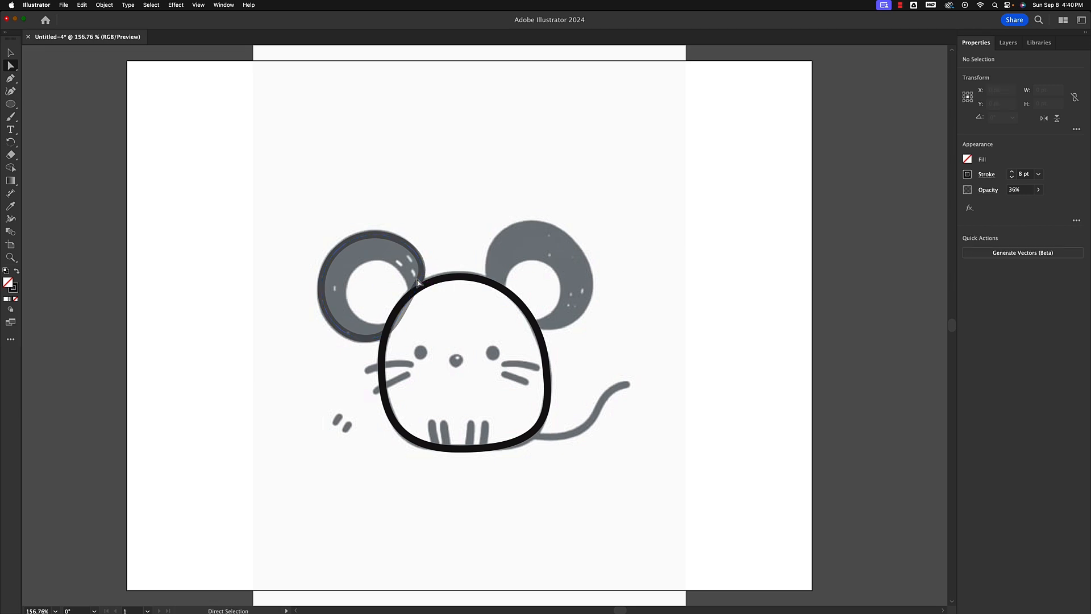
pyautogui.click(418, 285)
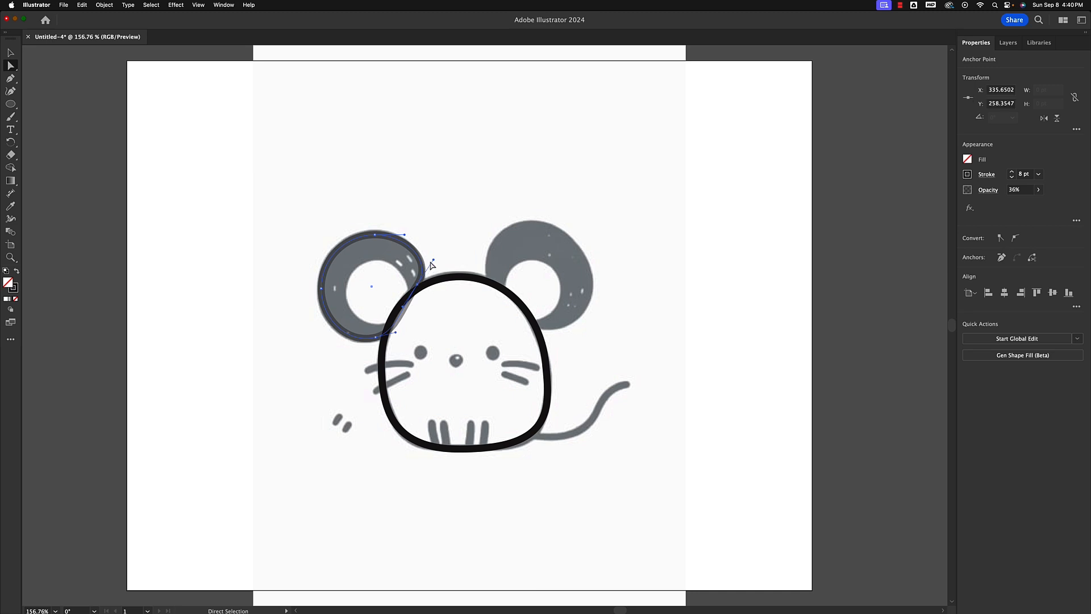
pyautogui.moveTo(433, 260); pyautogui.dragTo(431, 268)
# Restore the left ear outline's opacity to 100% and deselect it.
pyautogui.click(1039, 189)
pyautogui.moveTo(1012, 204); pyautogui.dragTo(1047, 208)
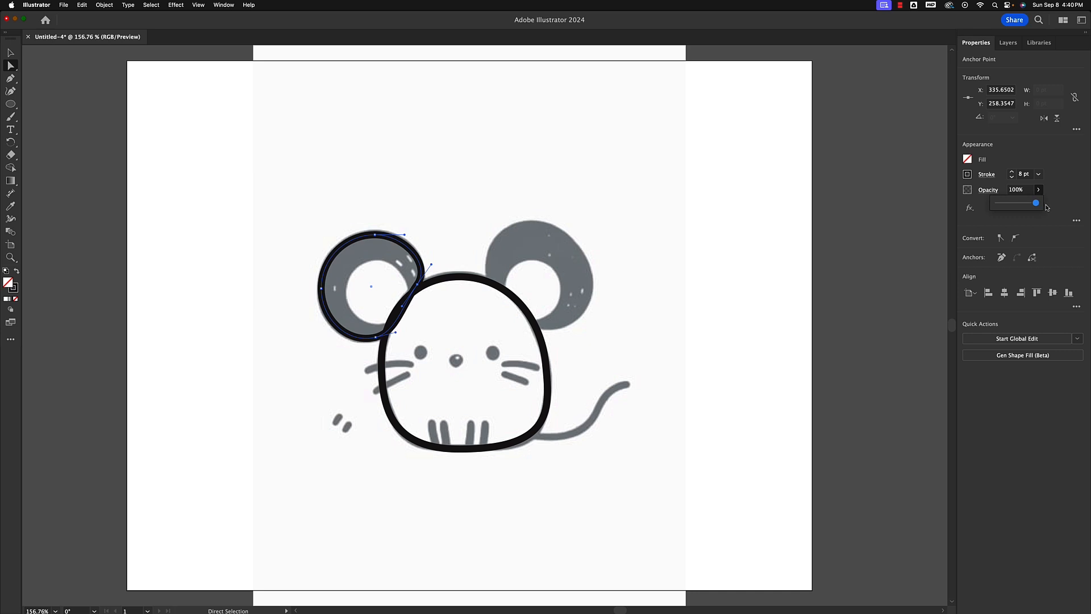
pyautogui.click(369, 199)
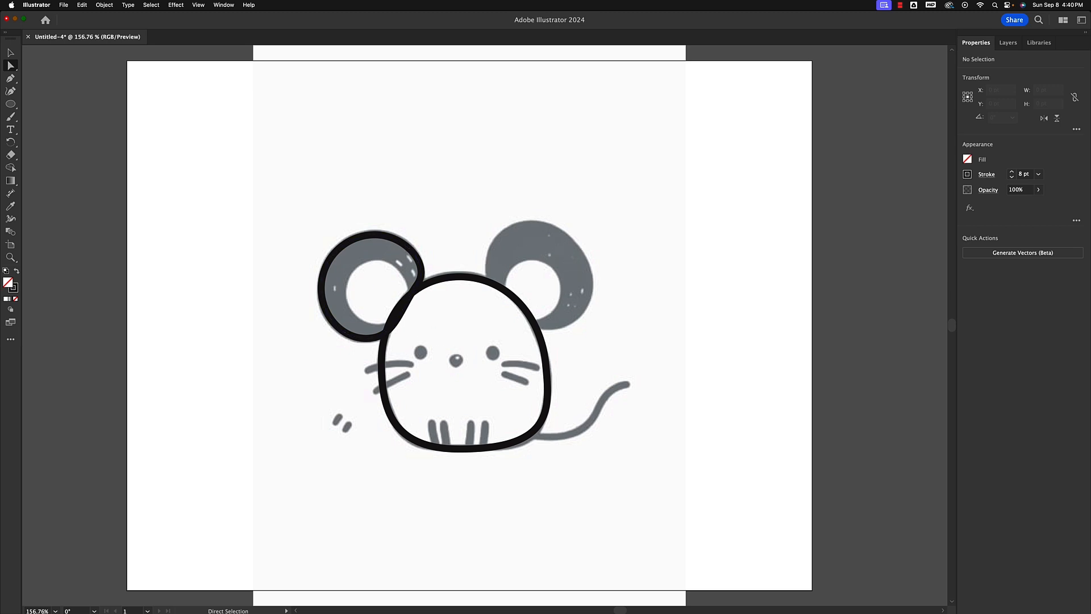
# Paste a copy of the left ear outline and place it, rotated to about 250°, over the template's right ear.
pyautogui.click(382, 238)
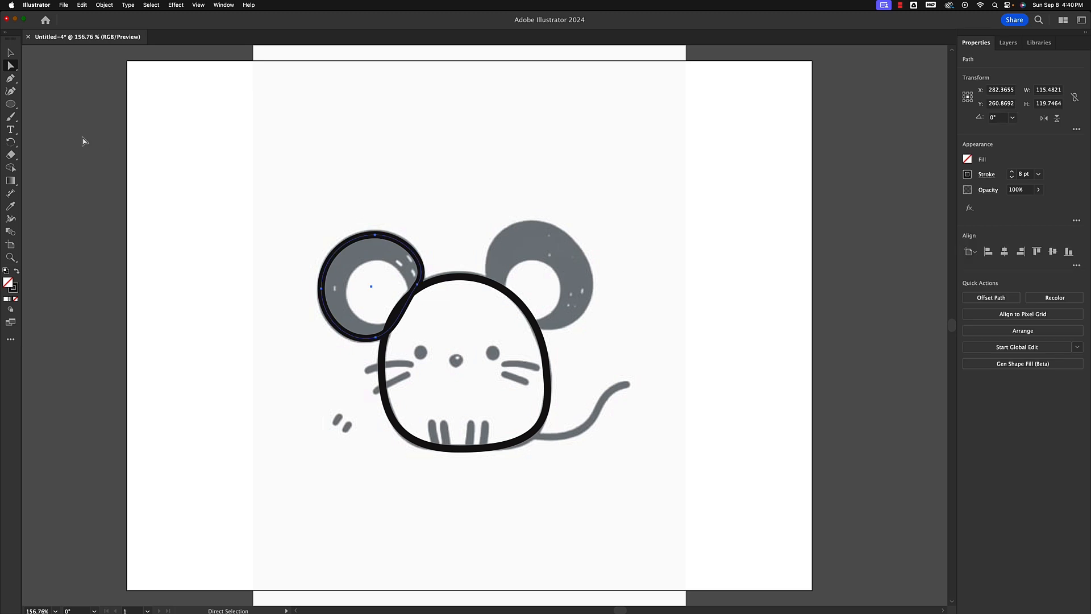
pyautogui.click(10, 53)
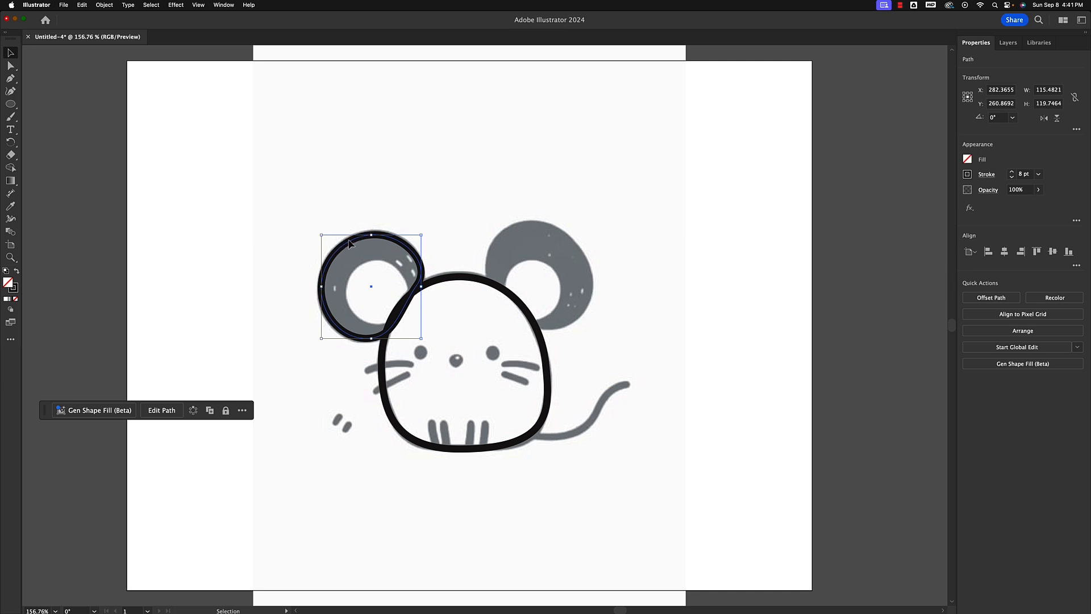
pyautogui.press('a')
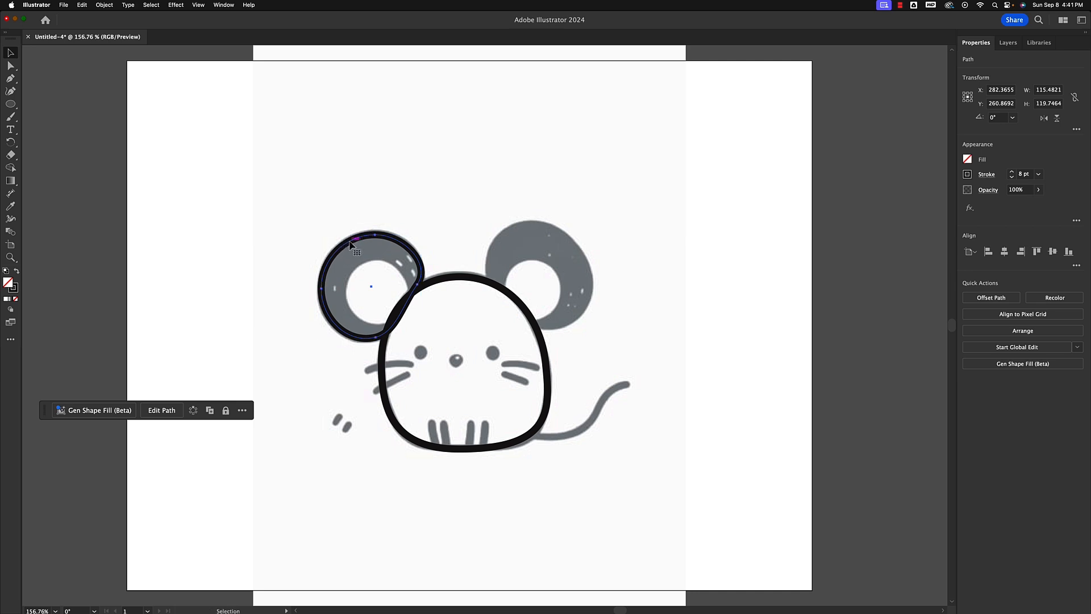
pyautogui.press('super+v')
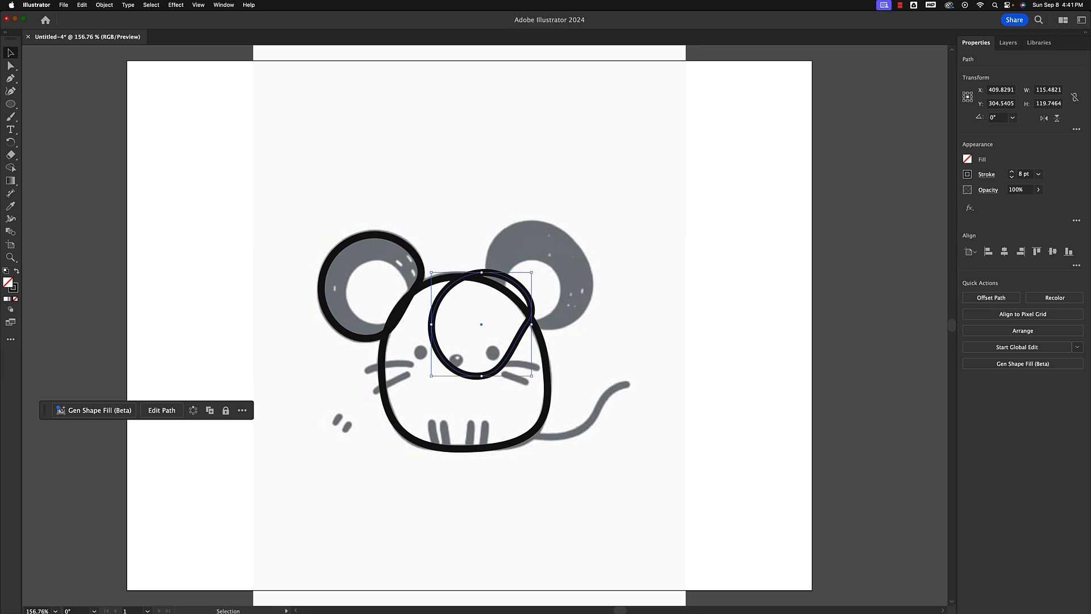
pyautogui.moveTo(534, 271); pyautogui.dragTo(508, 375)
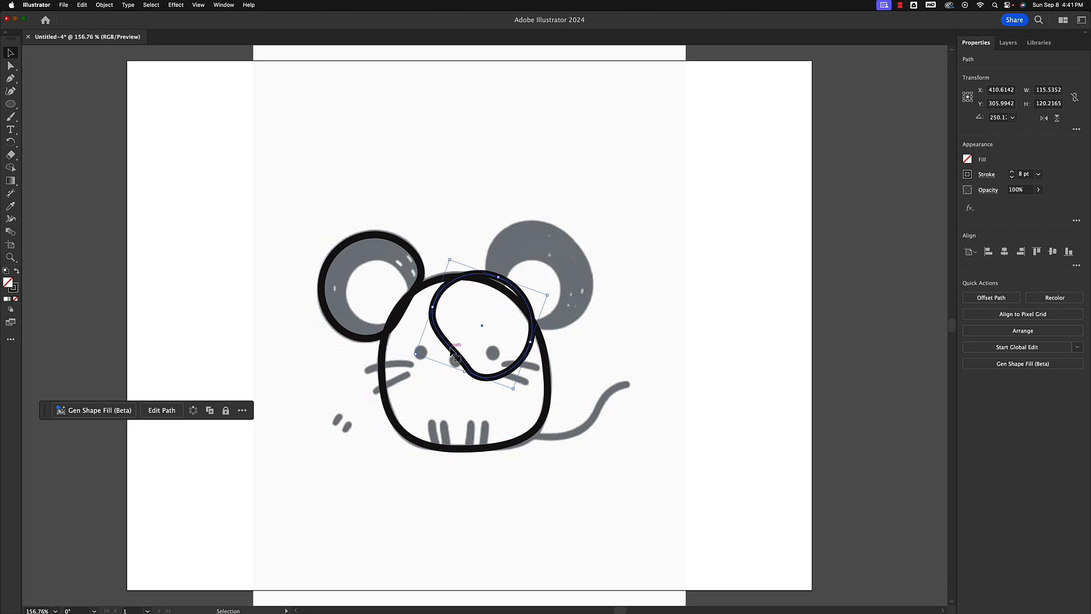
pyautogui.moveTo(449, 352); pyautogui.dragTo(507, 302)
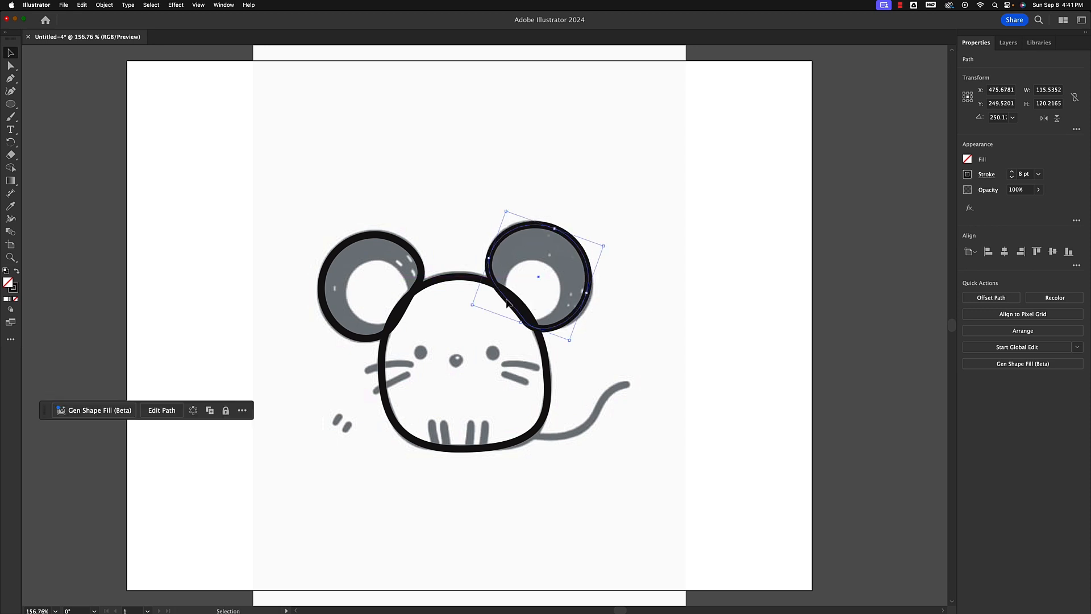
# Lower the right ear outline's opacity to 39% and nudge its lower-right anchor down to match the template.
pyautogui.click(1039, 190)
pyautogui.moveTo(1036, 205); pyautogui.dragTo(1012, 203)
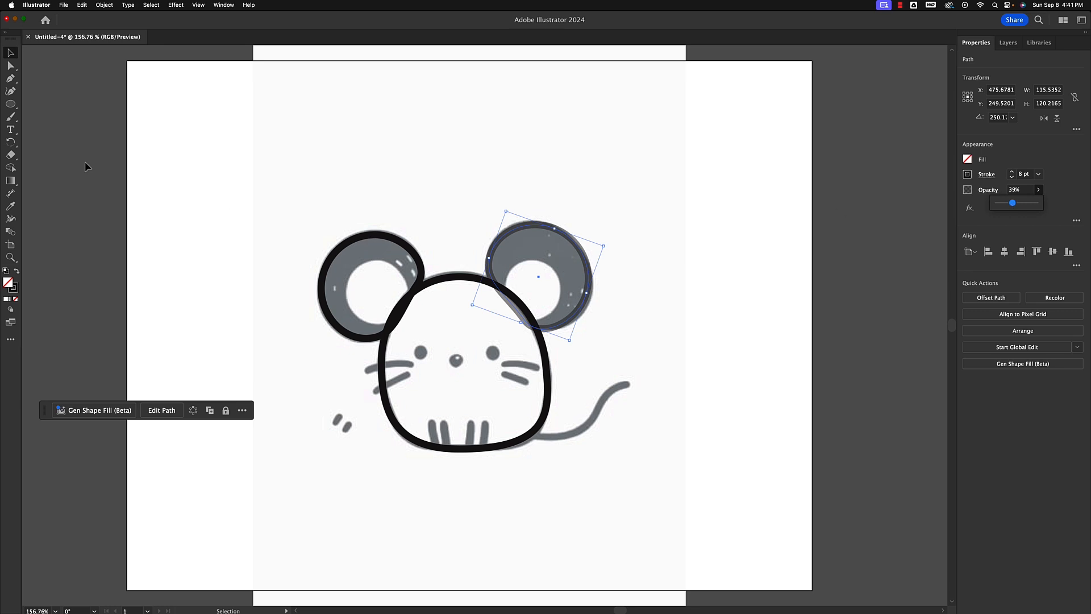
pyautogui.click(10, 66)
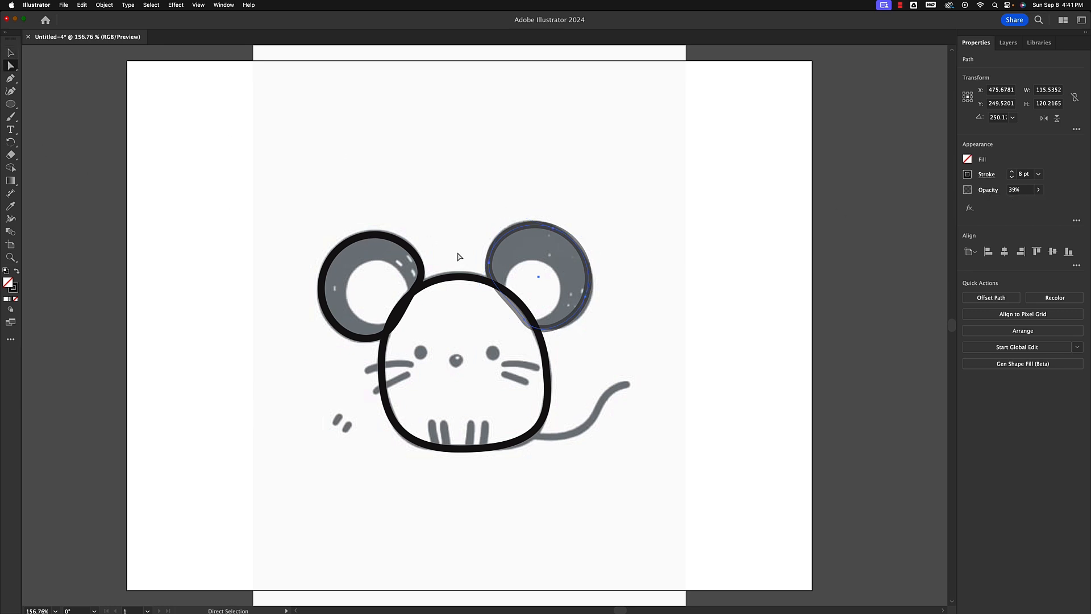
pyautogui.click(586, 298)
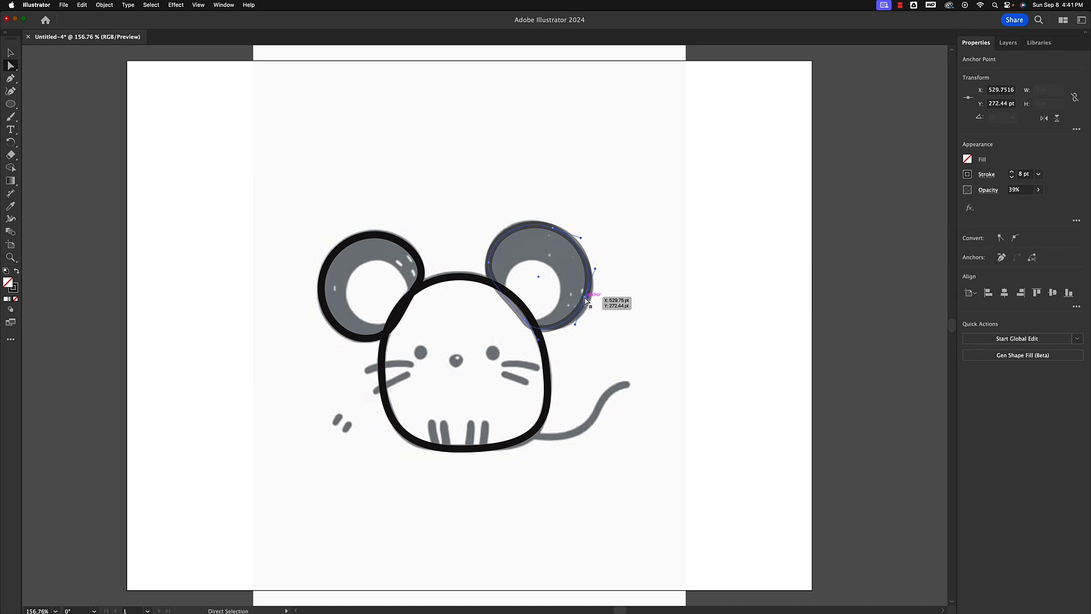
pyautogui.moveTo(587, 300); pyautogui.dragTo(587, 305)
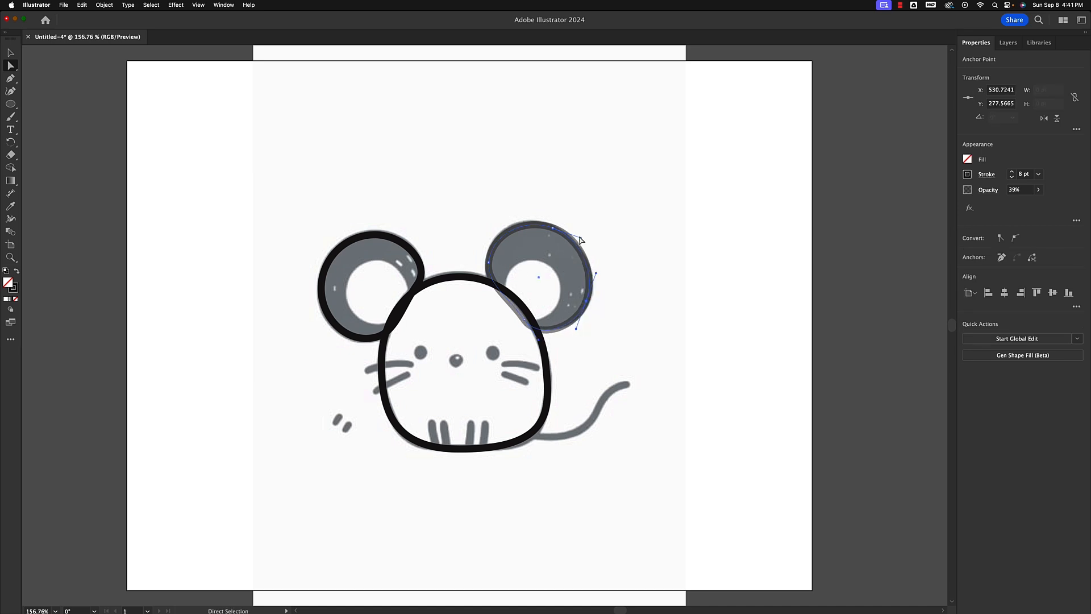
# Shorten the right handle of the right ear's top anchor and lengthen the left anchor's lower handle downward.
pyautogui.moveTo(584, 239); pyautogui.dragTo(574, 243)
pyautogui.click(490, 263)
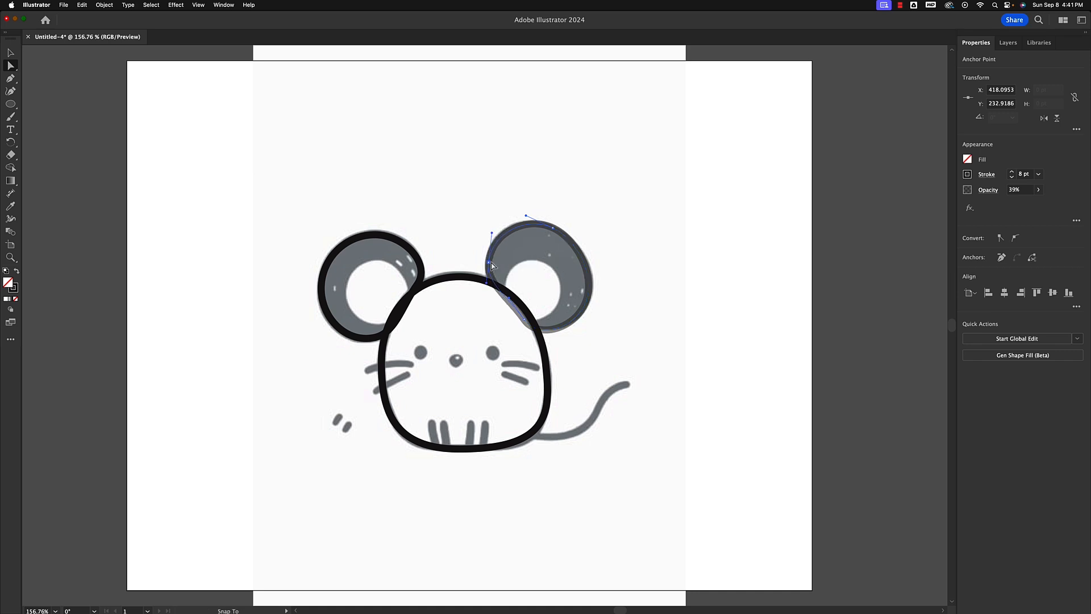
pyautogui.moveTo(491, 263); pyautogui.dragTo(485, 290)
# Restore the right ear outline's opacity to 100% and deselect it.
pyautogui.click(1039, 190)
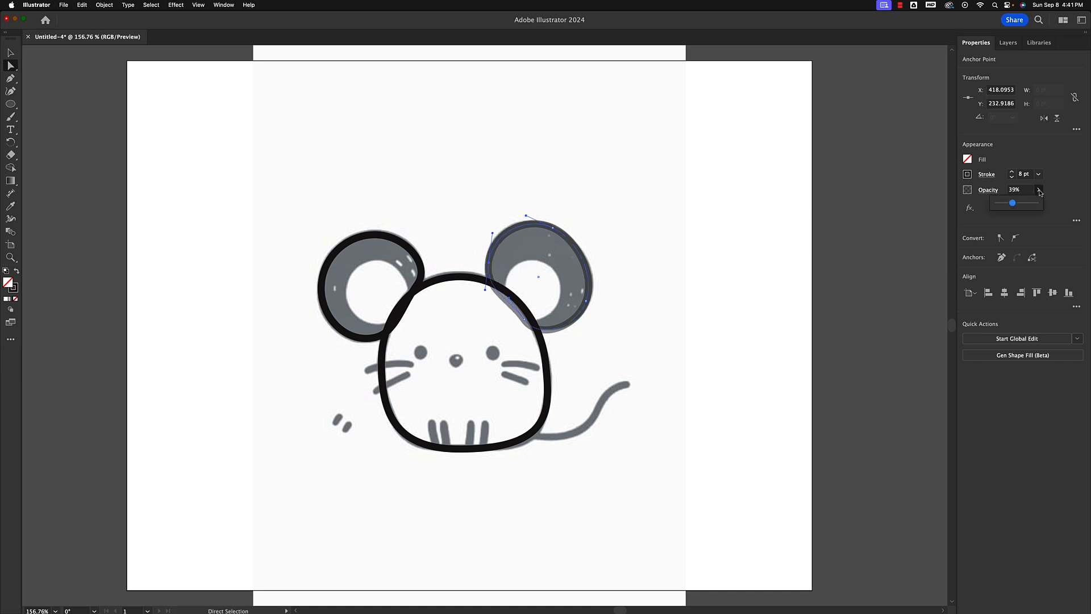
pyautogui.moveTo(1015, 204); pyautogui.dragTo(1056, 210)
pyautogui.click(558, 174)
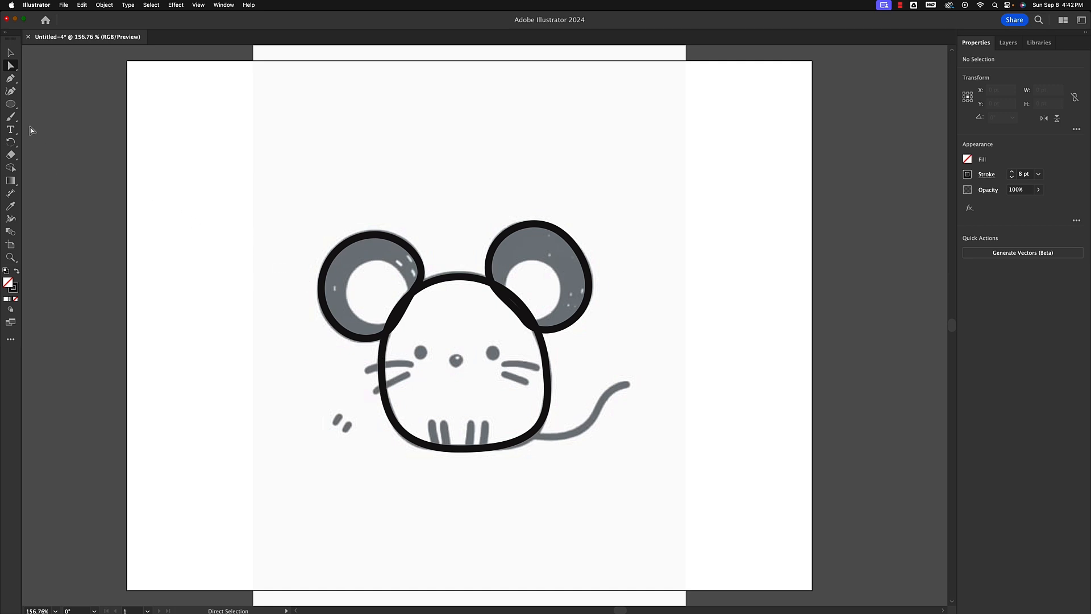
# Draw a straight line about 40 pt wide and 22 pt high over the template's lower left whisker.
pyautogui.click(14, 106)
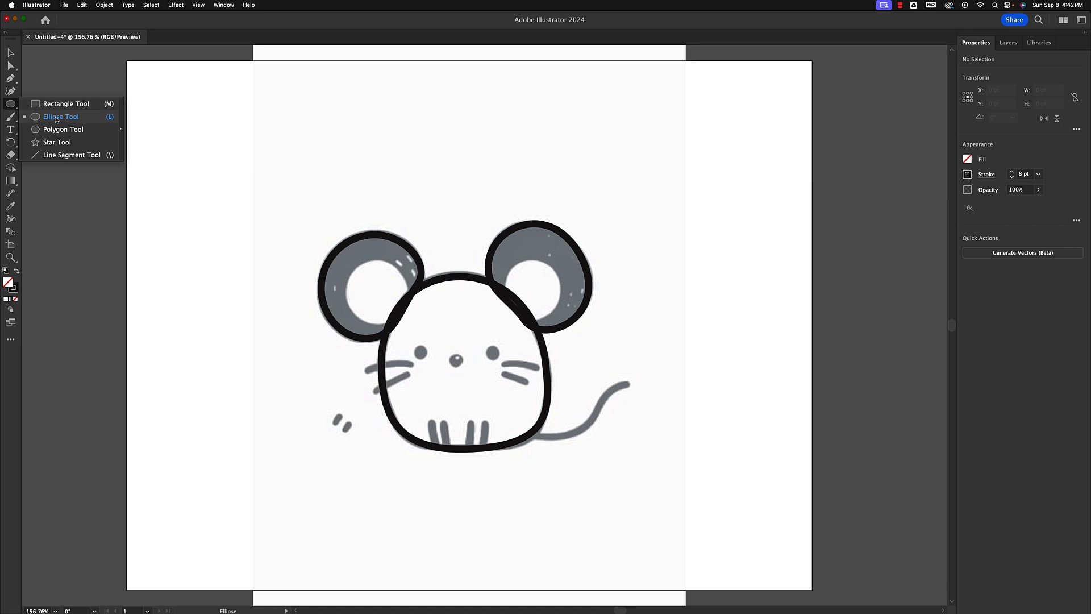
pyautogui.click(64, 156)
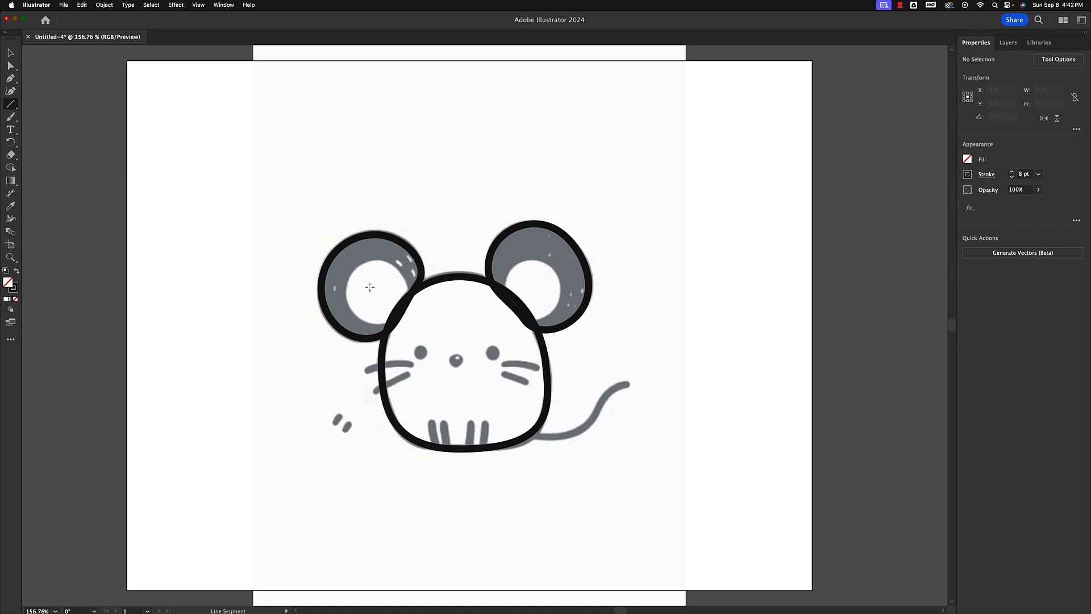
pyautogui.press('super+equal')
pyautogui.press('super+equal')
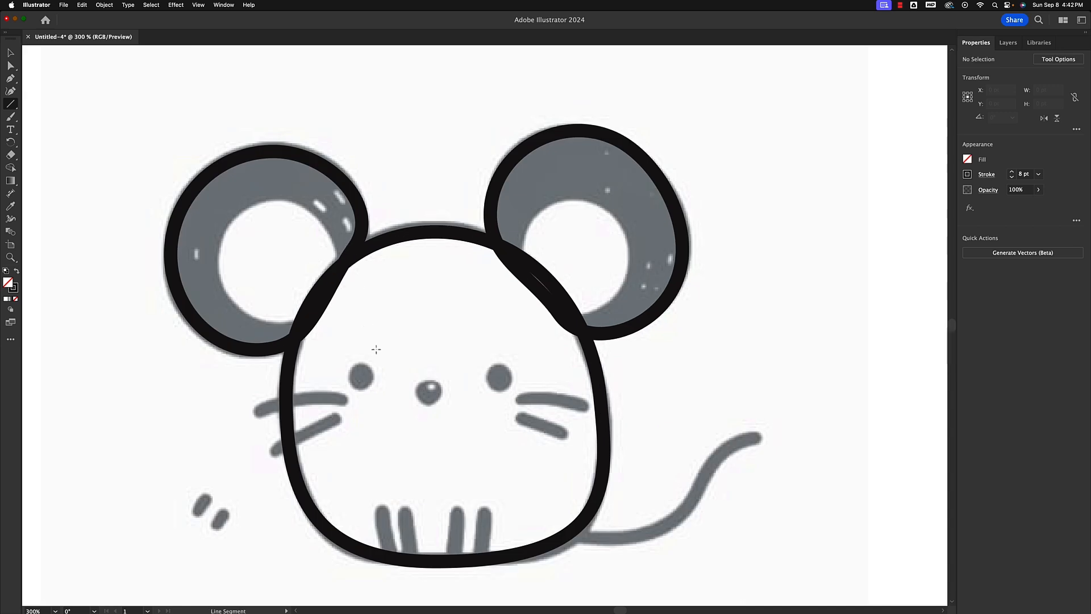
pyautogui.moveTo(399, 446)
pyautogui.mouseDown()
pyautogui.moveTo(441, 368)
pyautogui.moveTo(456, 355)
pyautogui.moveTo(485, 363)
pyautogui.moveTo(447, 389)
pyautogui.moveTo(472, 347)
pyautogui.mouseUp()
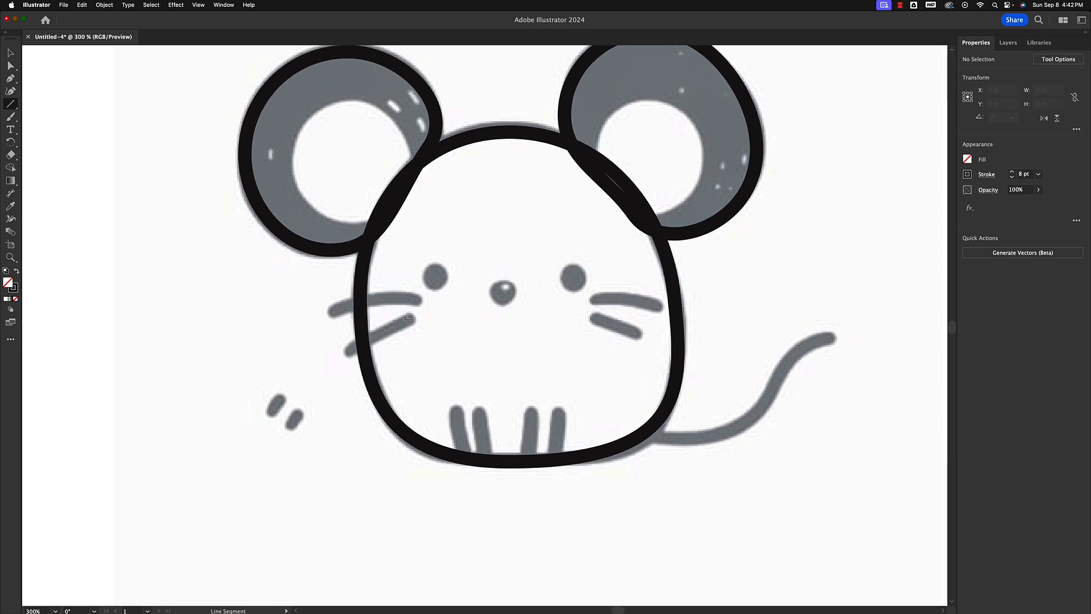
pyautogui.moveTo(410, 318); pyautogui.dragTo(344, 354)
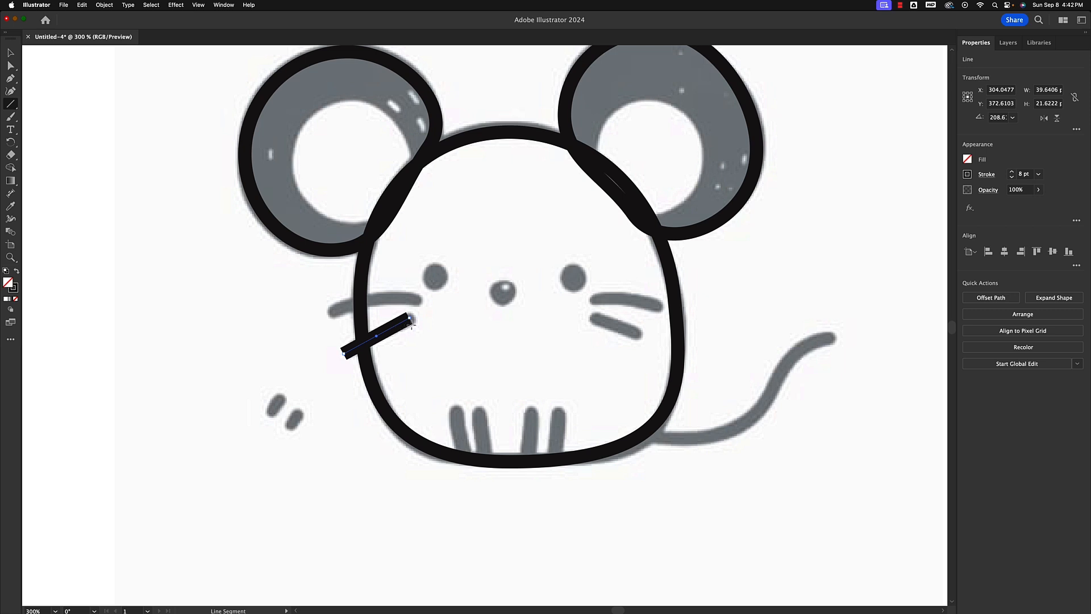
# Give the lower left whisker's stroke a round cap.
pyautogui.click(987, 174)
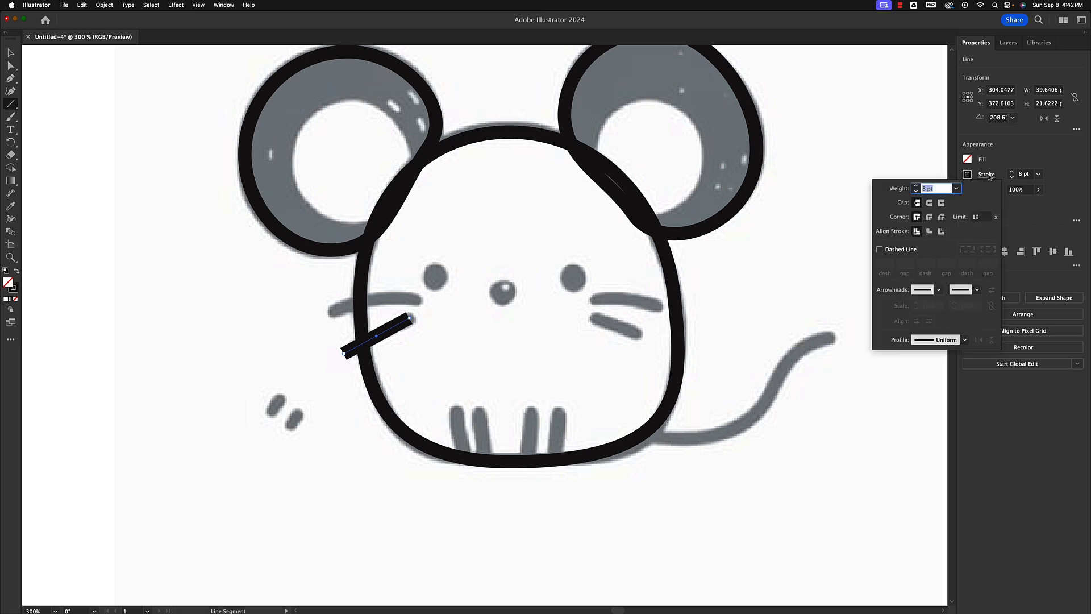
pyautogui.click(929, 203)
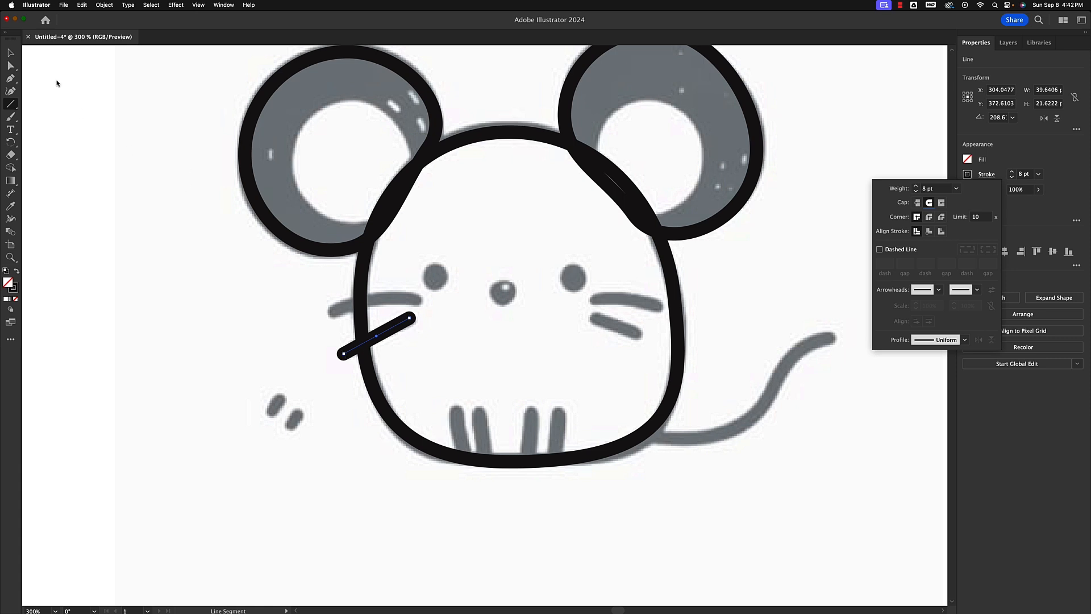
pyautogui.click(11, 54)
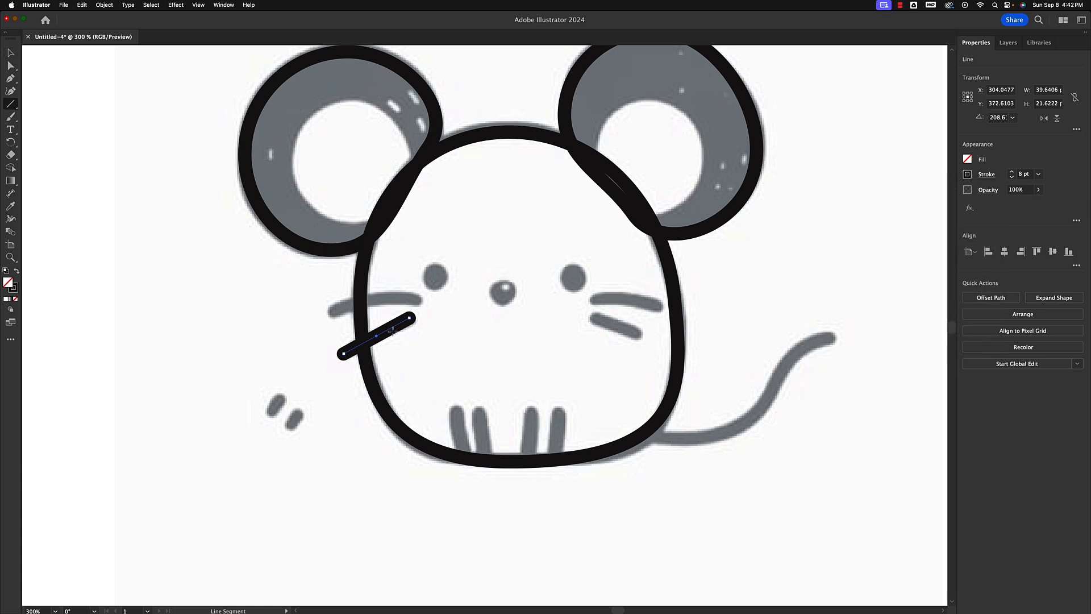
# Duplicate the lower left whisker onto the template's lower right whisker, adjusting its ends to about 24 pt wide and 10 pt high.
pyautogui.press('v')
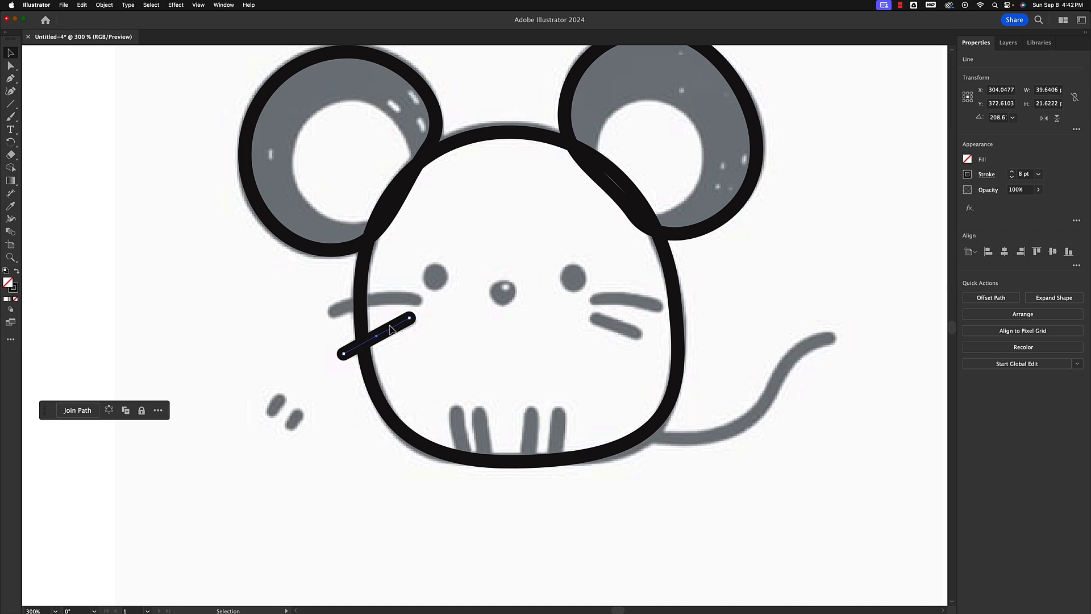
pyautogui.press('a')
pyautogui.press('v')
pyautogui.moveTo(392, 328); pyautogui.dragTo(619, 341)
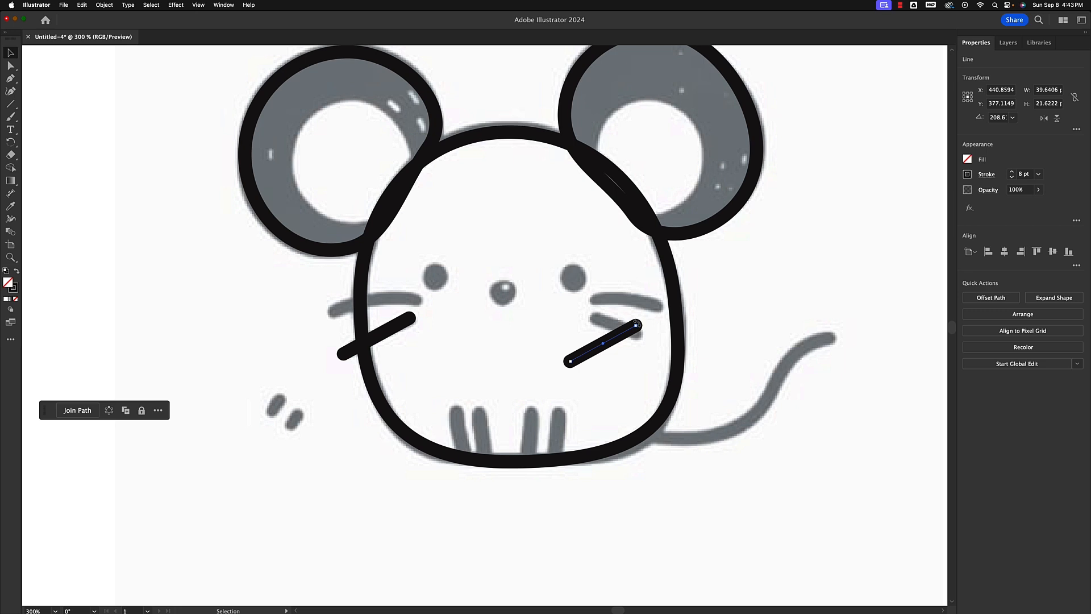
pyautogui.moveTo(638, 324)
pyautogui.mouseDown()
pyautogui.moveTo(639, 361)
pyautogui.moveTo(604, 346)
pyautogui.moveTo(626, 331)
pyautogui.moveTo(642, 338)
pyautogui.mouseUp()
pyautogui.click(611, 334)
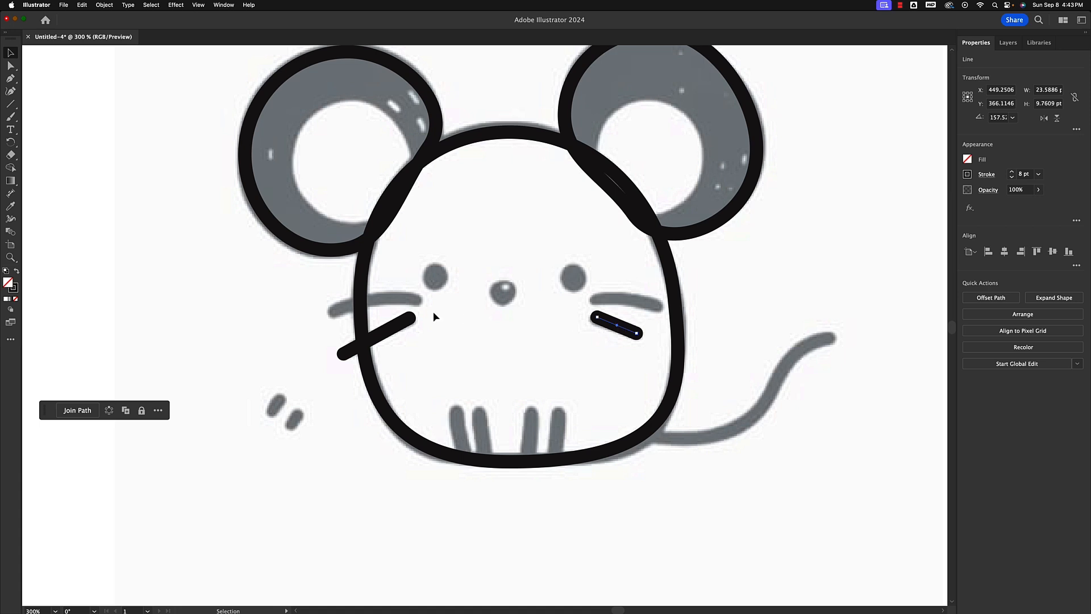
# Paint the upper left whisker with the 5 pt Round brush, about 52 pt wide, and deselect everything.
pyautogui.click(11, 117)
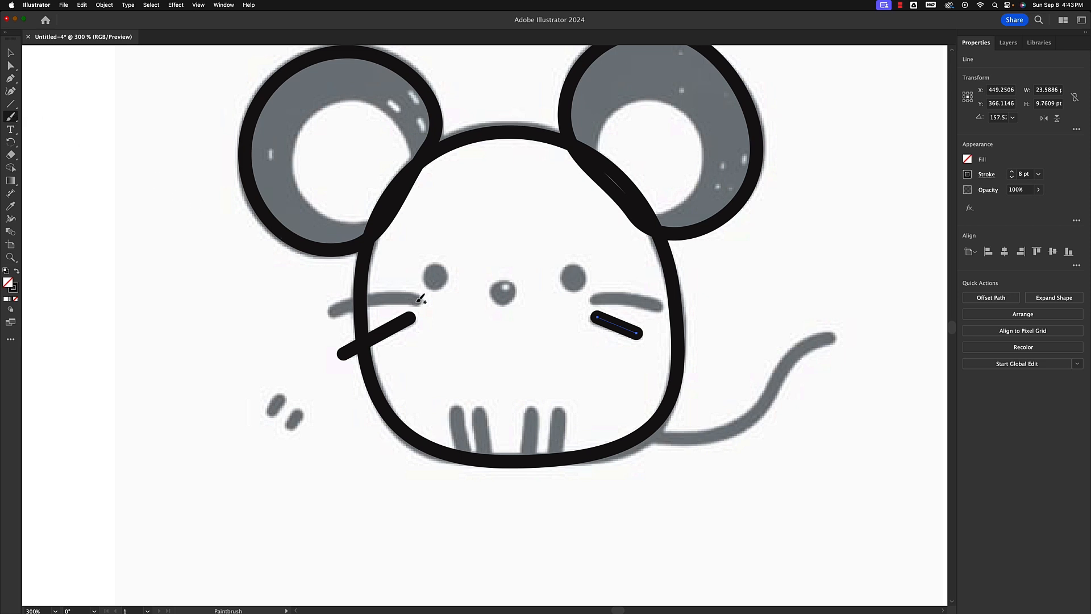
pyautogui.moveTo(419, 300); pyautogui.dragTo(334, 311)
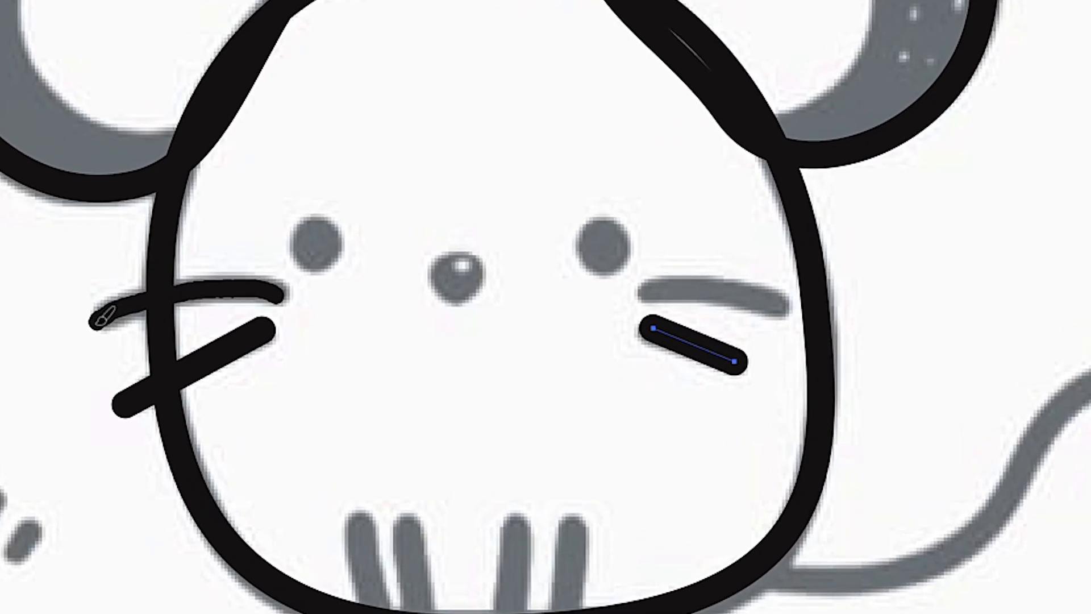
pyautogui.hotkey('ctrl', 'shift', 'a')
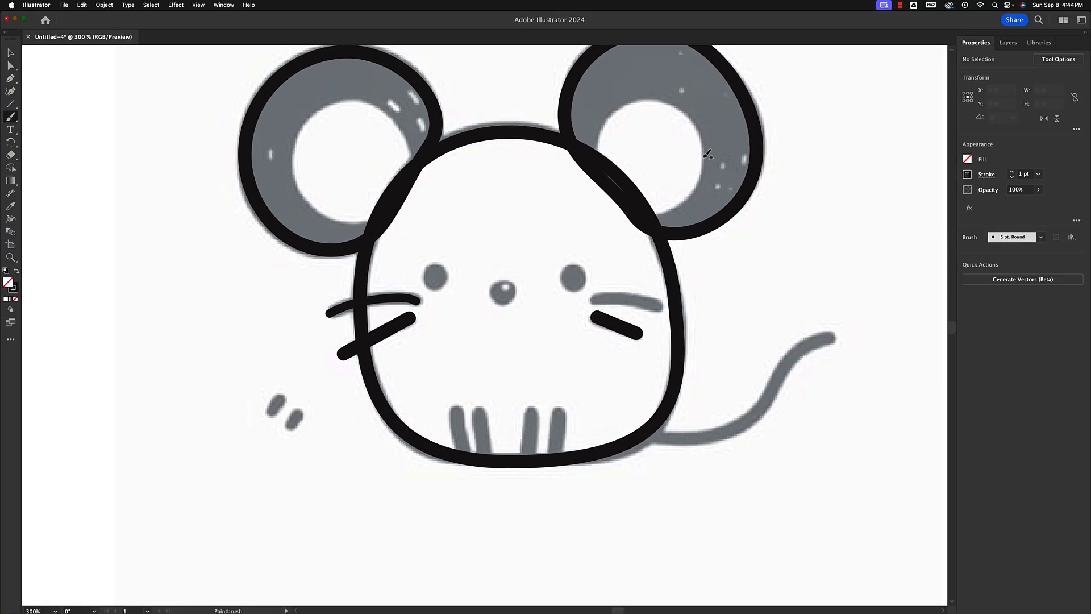
# Set the upper left whisker's stroke weight to 1.5 pt and deselect it.
pyautogui.click(11, 54)
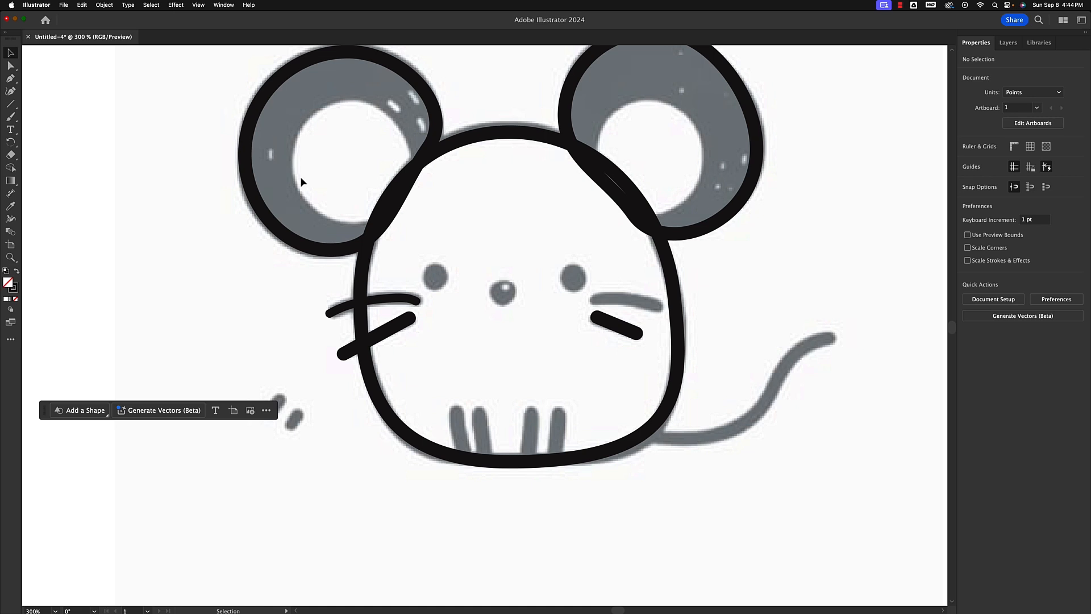
pyautogui.click(402, 299)
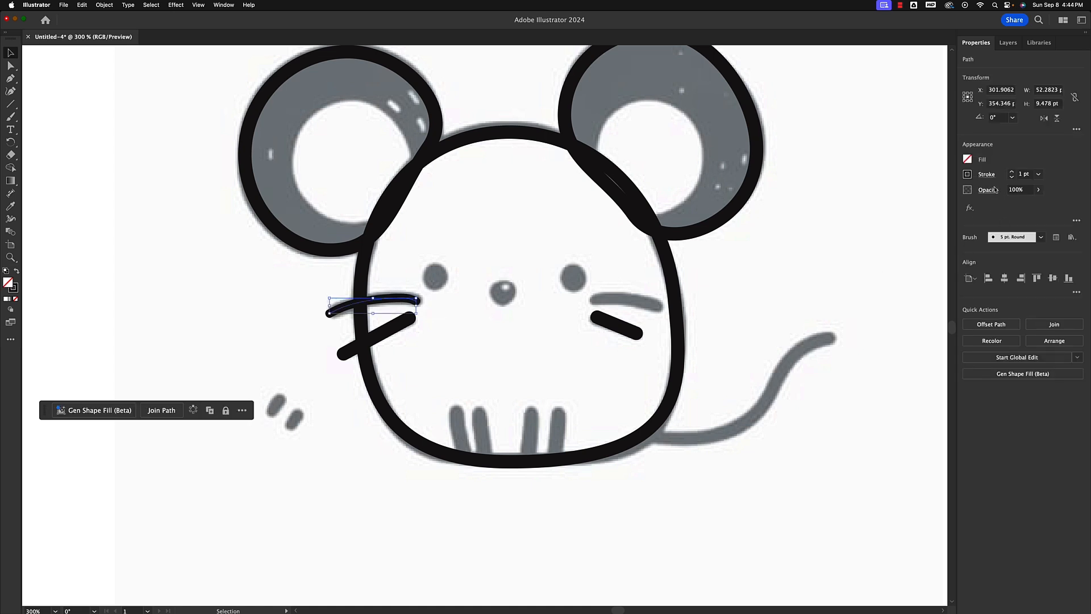
pyautogui.click(1012, 173)
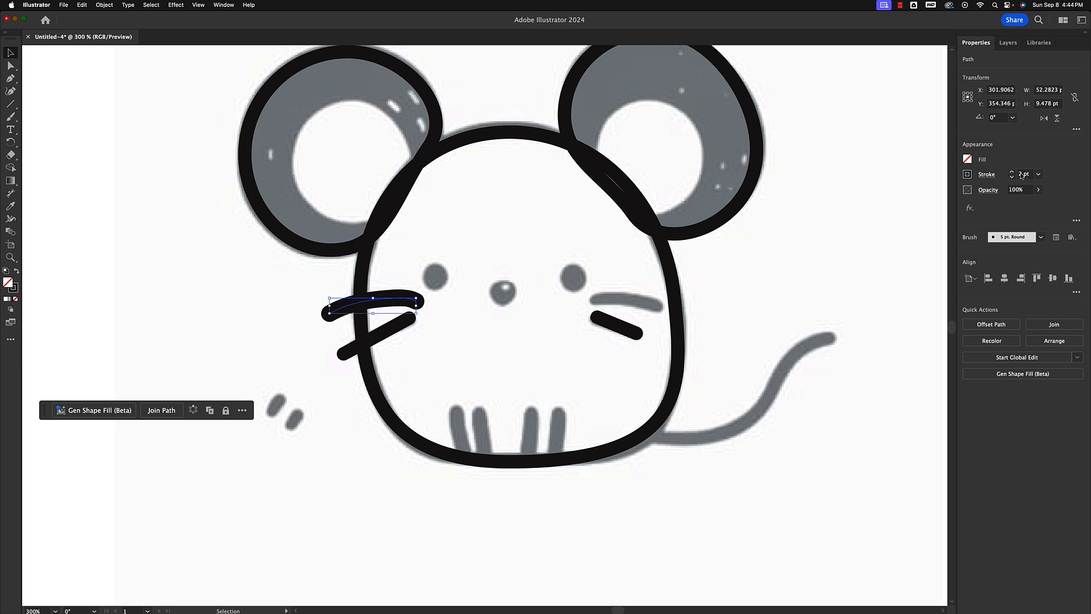
pyautogui.click(1023, 175)
pyautogui.write('1.5')
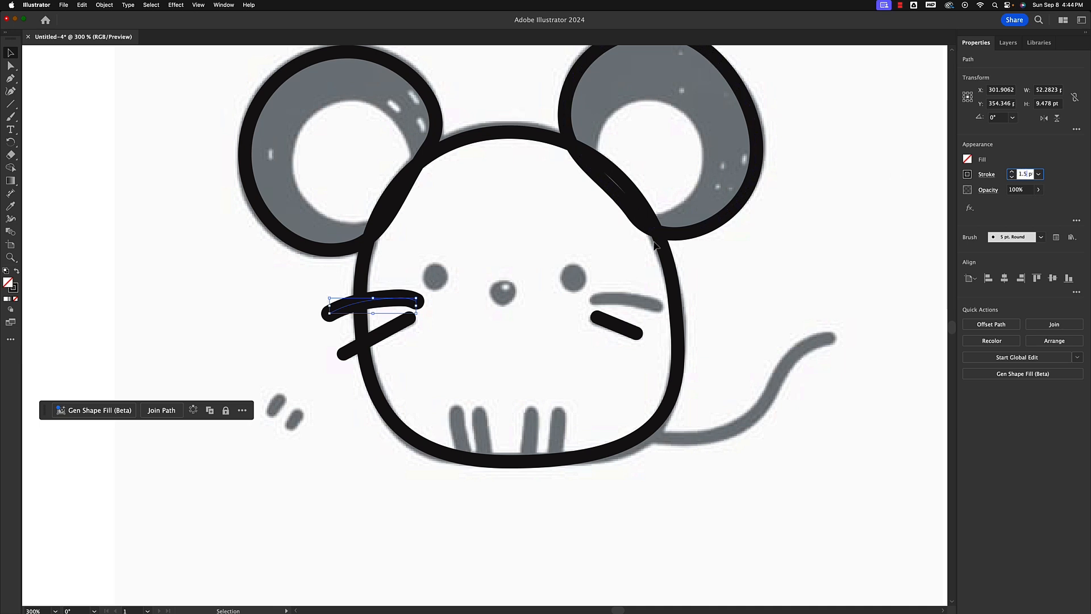
pyautogui.press('Return')
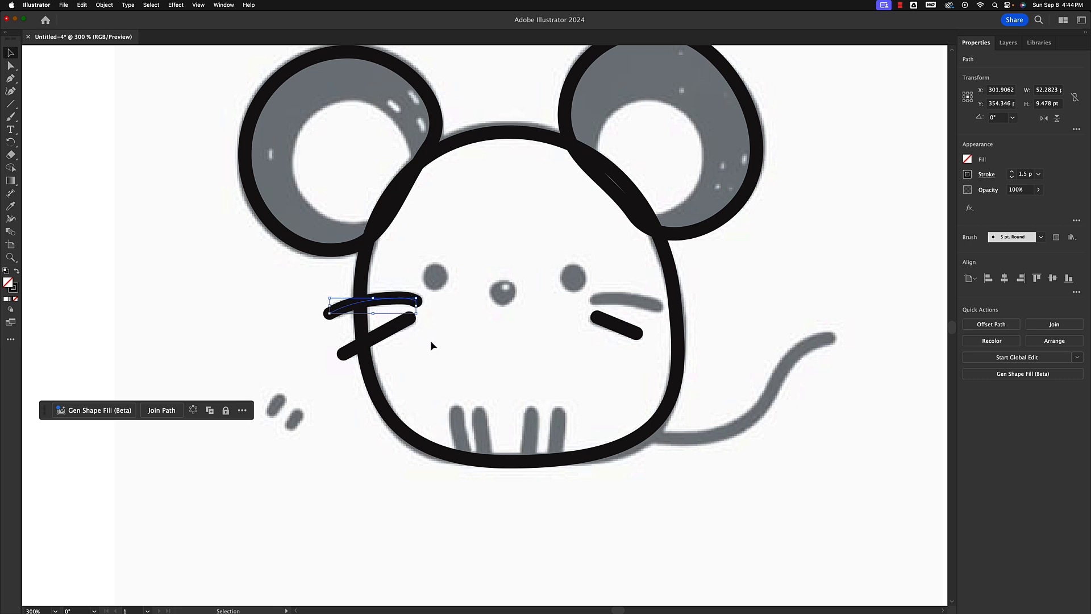
pyautogui.click(495, 333)
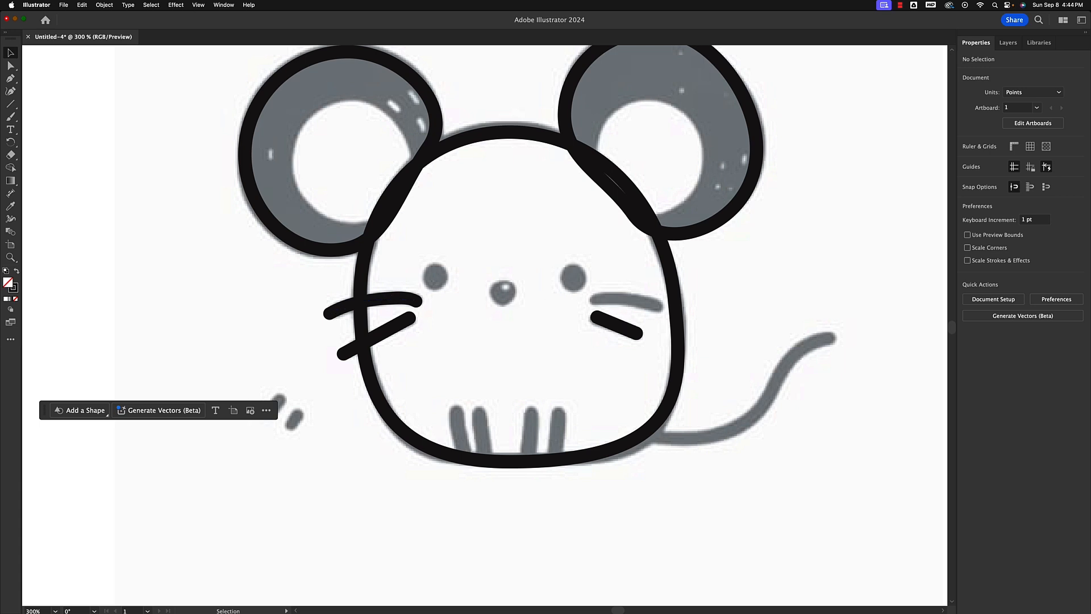
# Paste a copy of the upper left whisker and place it, rotated clockwise, over the template's upper right whisker.
pyautogui.click(387, 300)
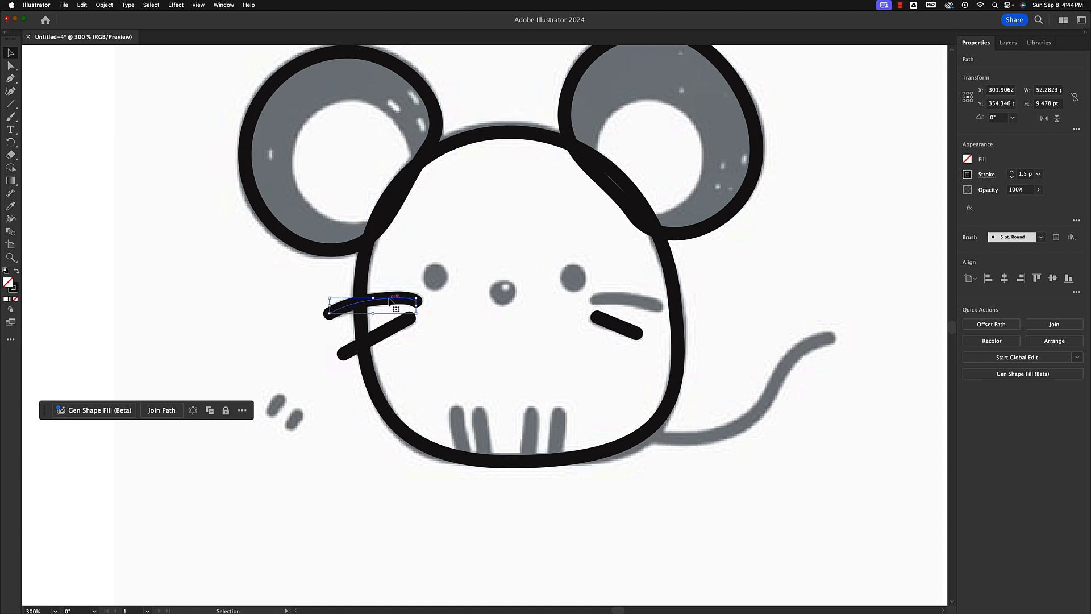
pyautogui.press('a')
pyautogui.press('v')
pyautogui.press('super+c')
pyautogui.press('super+v')
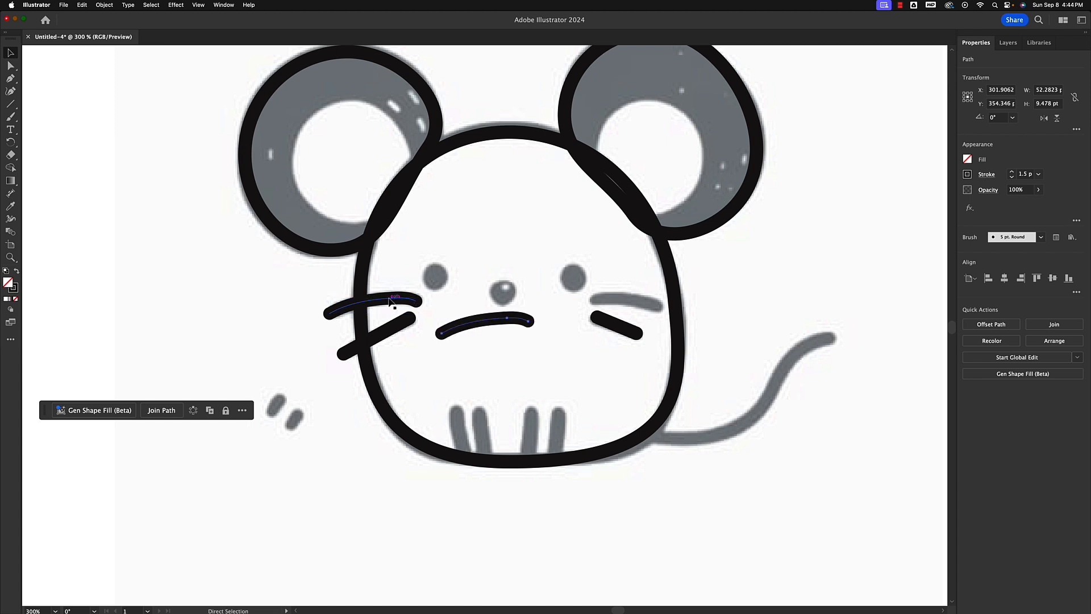
pyautogui.moveTo(484, 325); pyautogui.dragTo(632, 292)
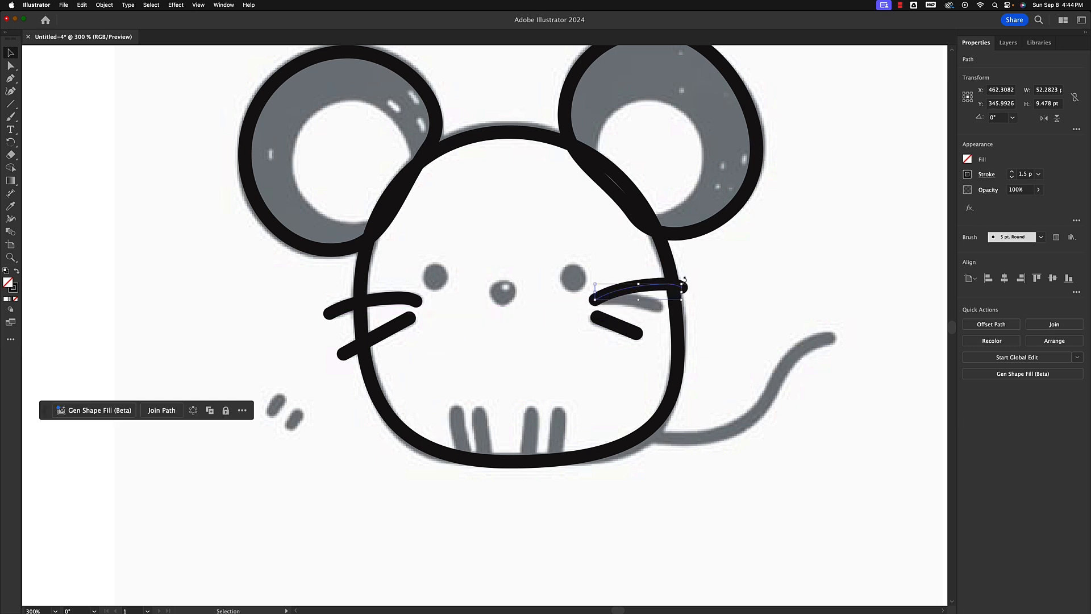
pyautogui.moveTo(685, 281); pyautogui.dragTo(663, 305)
pyautogui.click(716, 292)
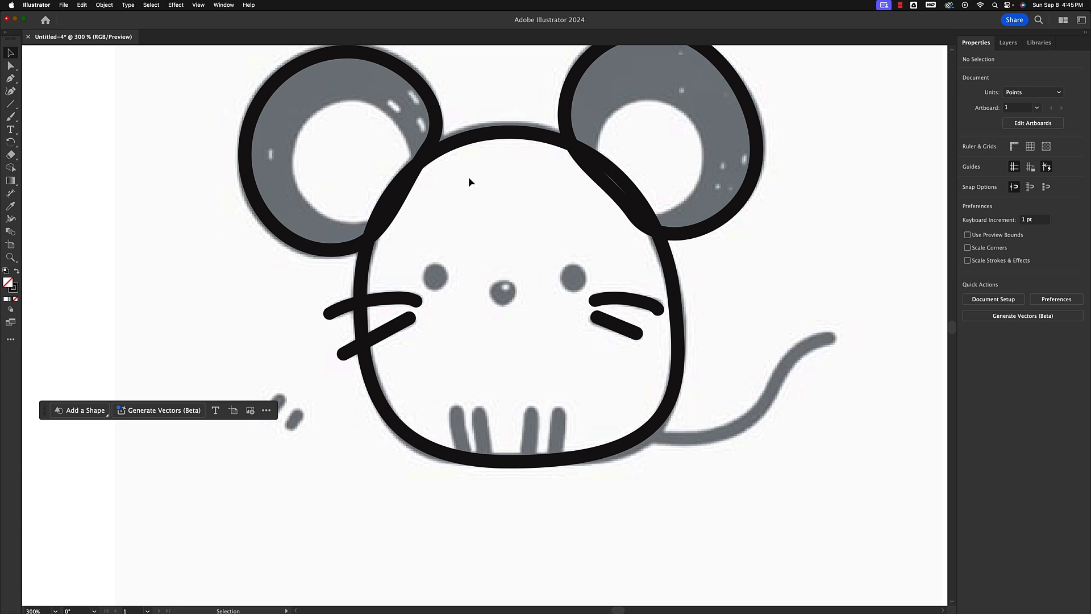
# Draw a black-filled circle without stroke, about 16.5 pt across, over the template's left eye.
pyautogui.click(10, 104)
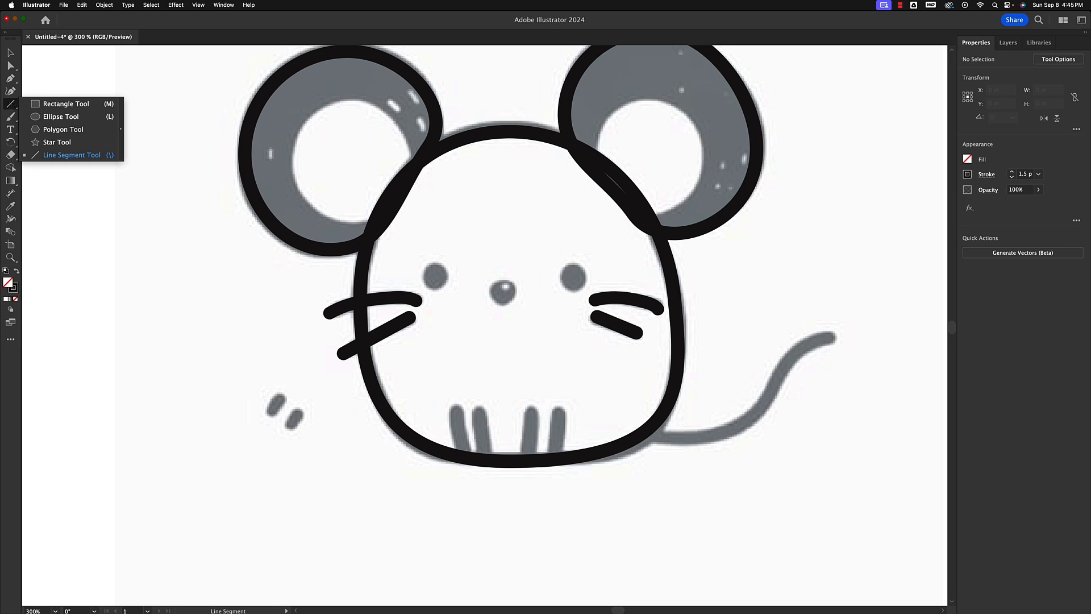
pyautogui.click(61, 117)
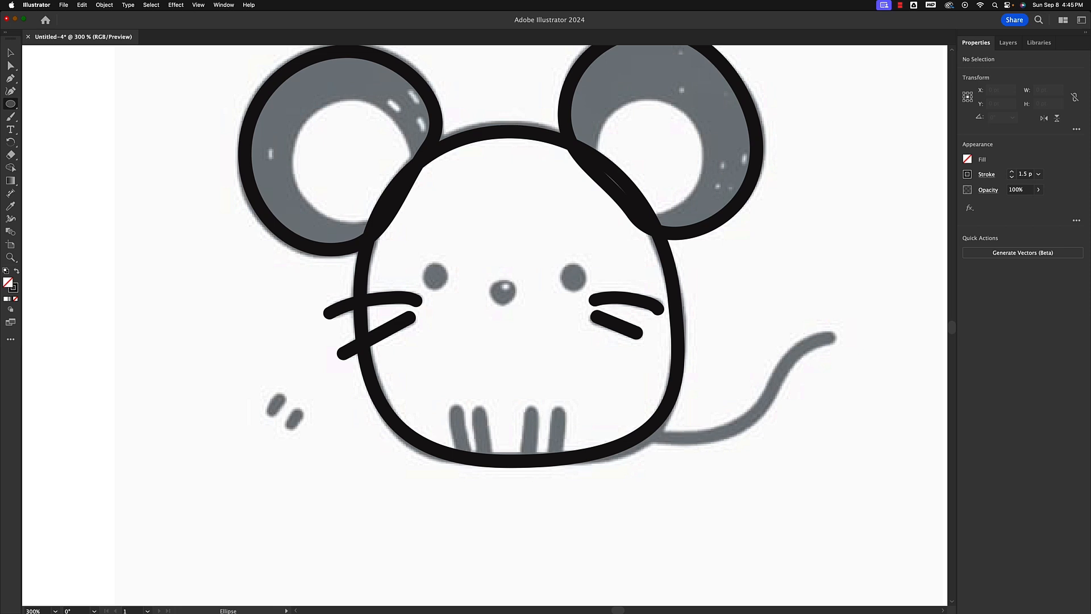
pyautogui.click(968, 160)
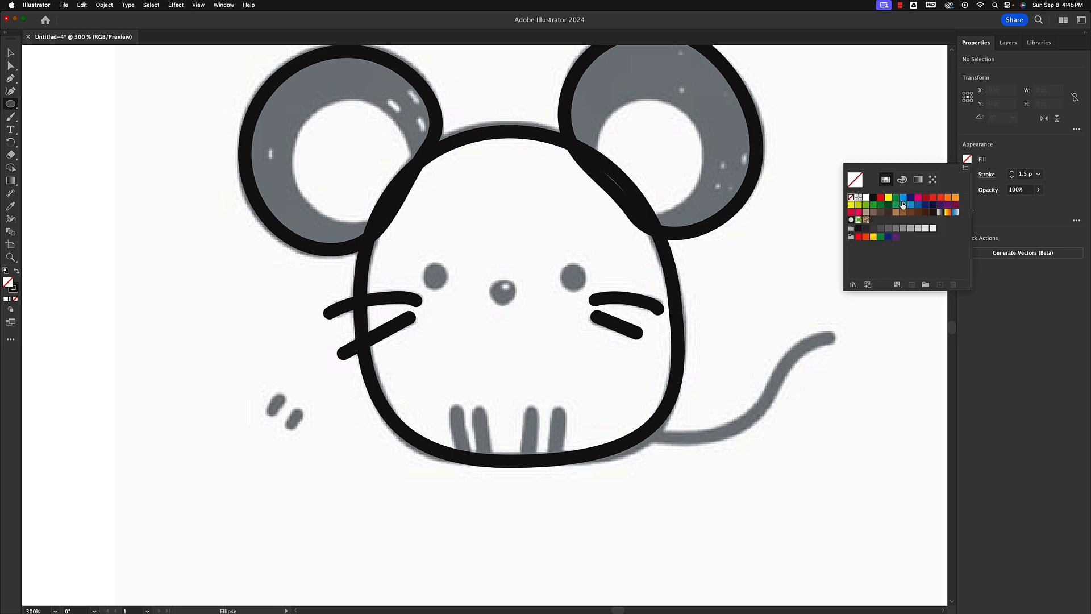
pyautogui.click(874, 198)
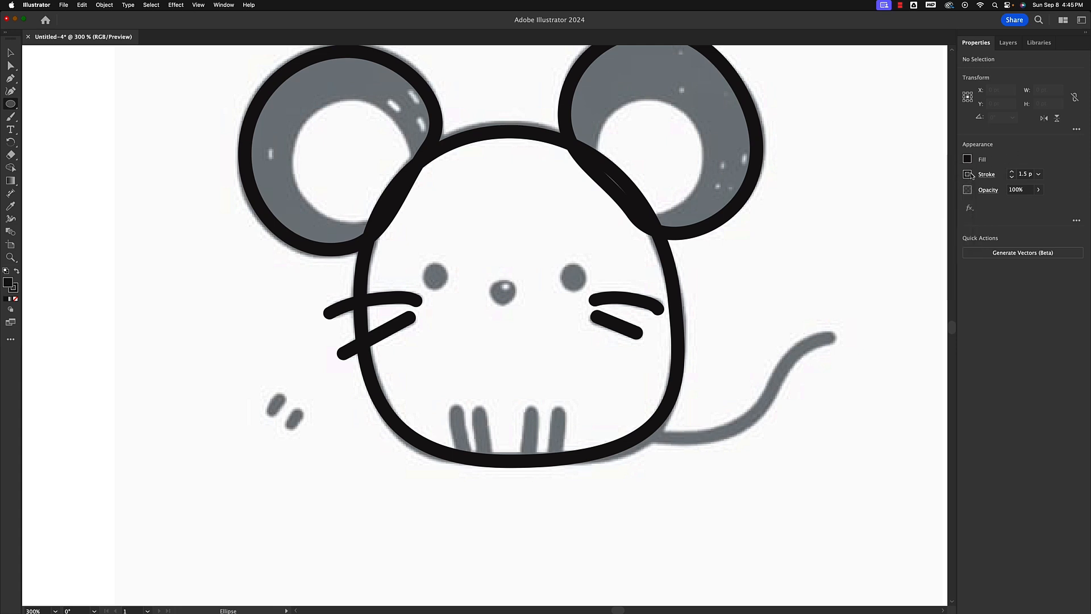
pyautogui.click(968, 175)
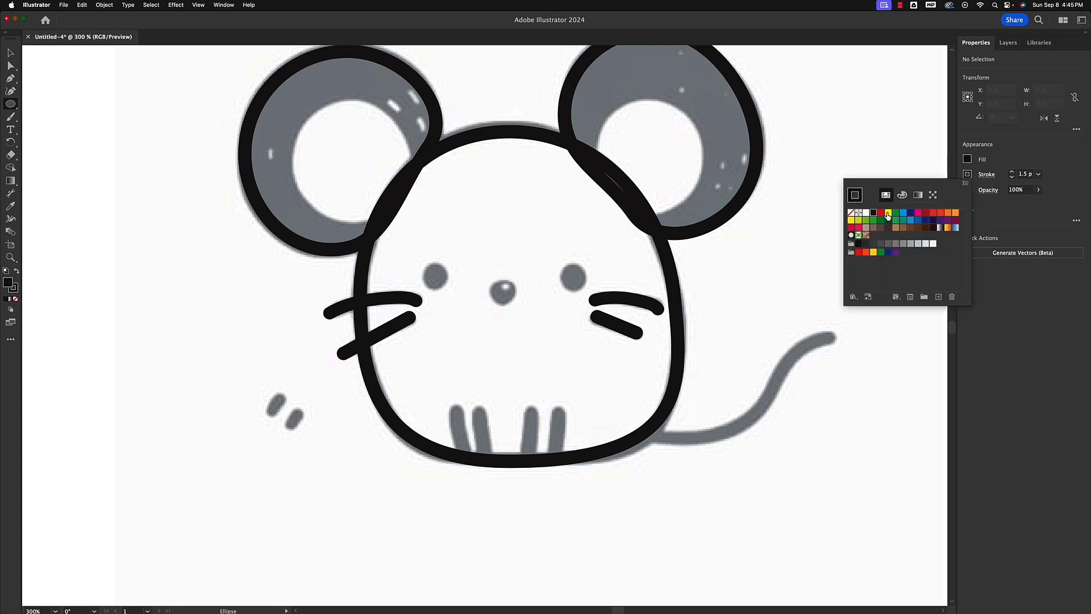
pyautogui.click(850, 212)
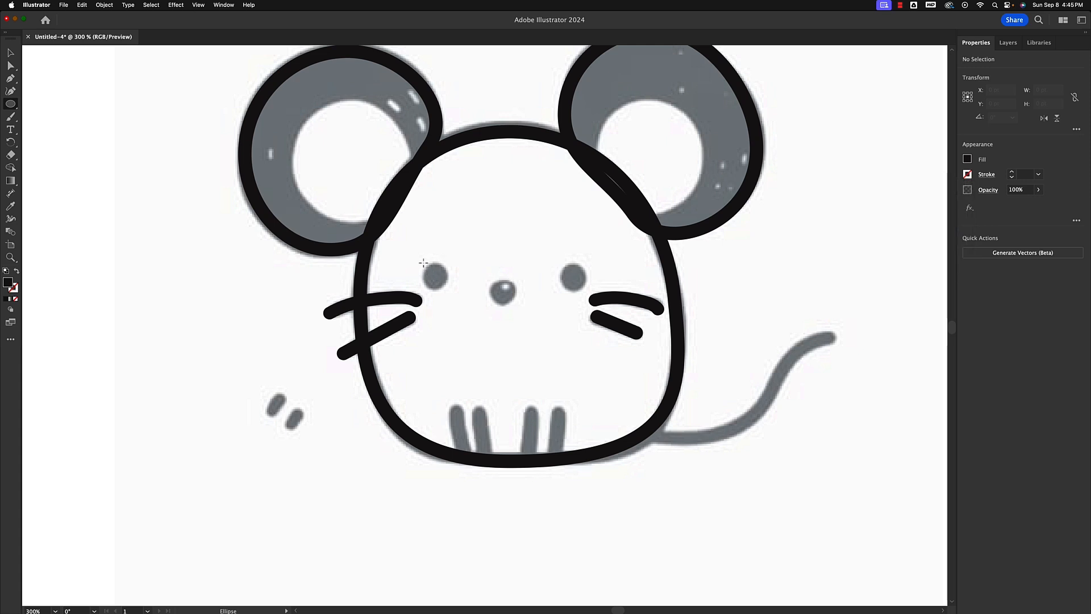
pyautogui.moveTo(423, 263); pyautogui.dragTo(450, 288)
pyautogui.click(10, 52)
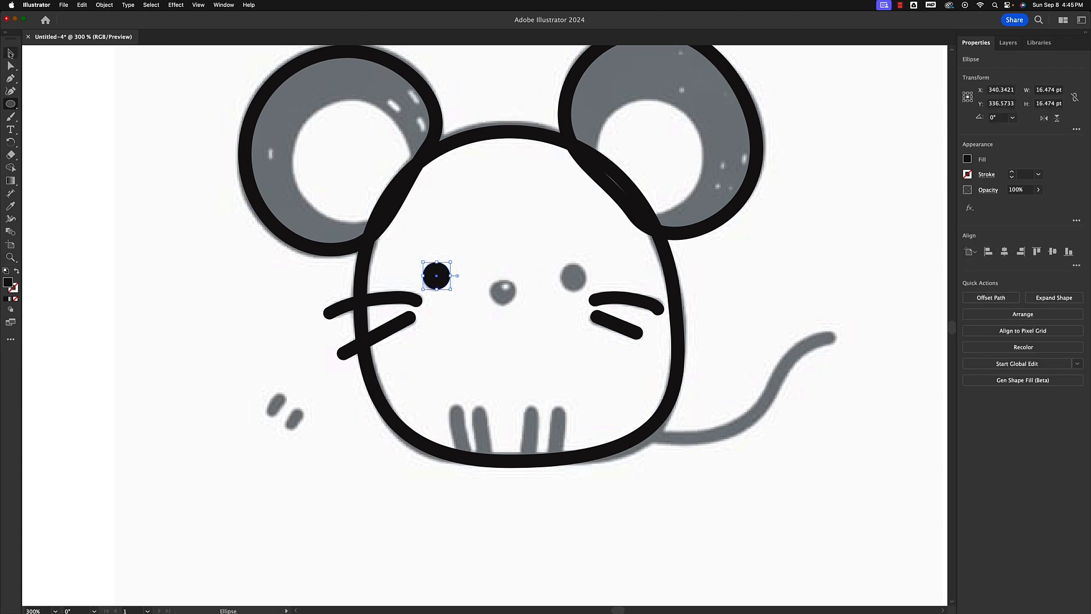
pyautogui.click(473, 330)
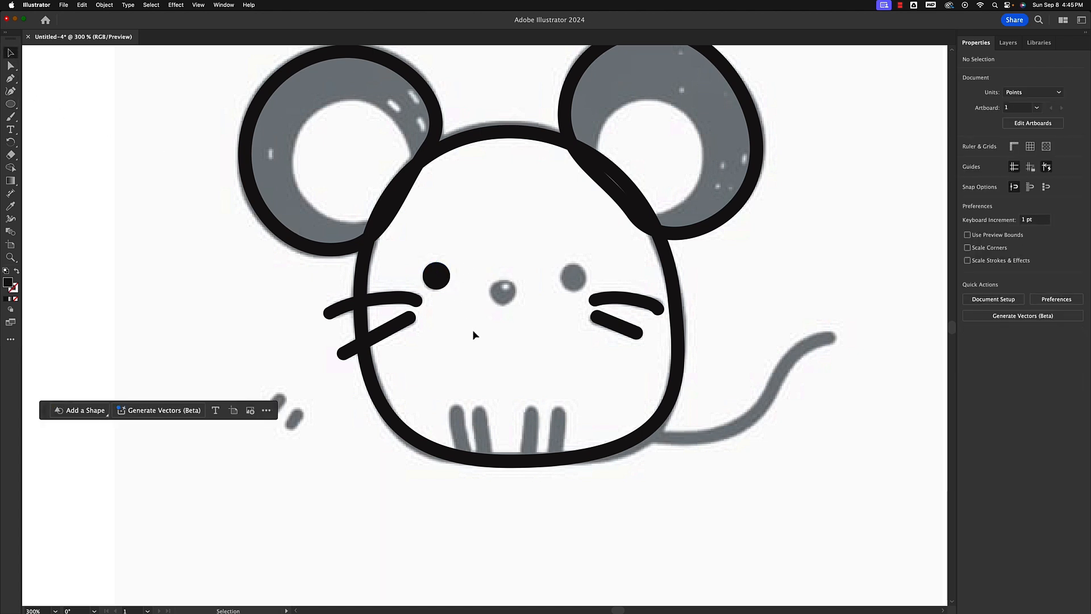
# Duplicate the left eye circle onto the template's right eye.
pyautogui.click(444, 279)
pyautogui.press('a')
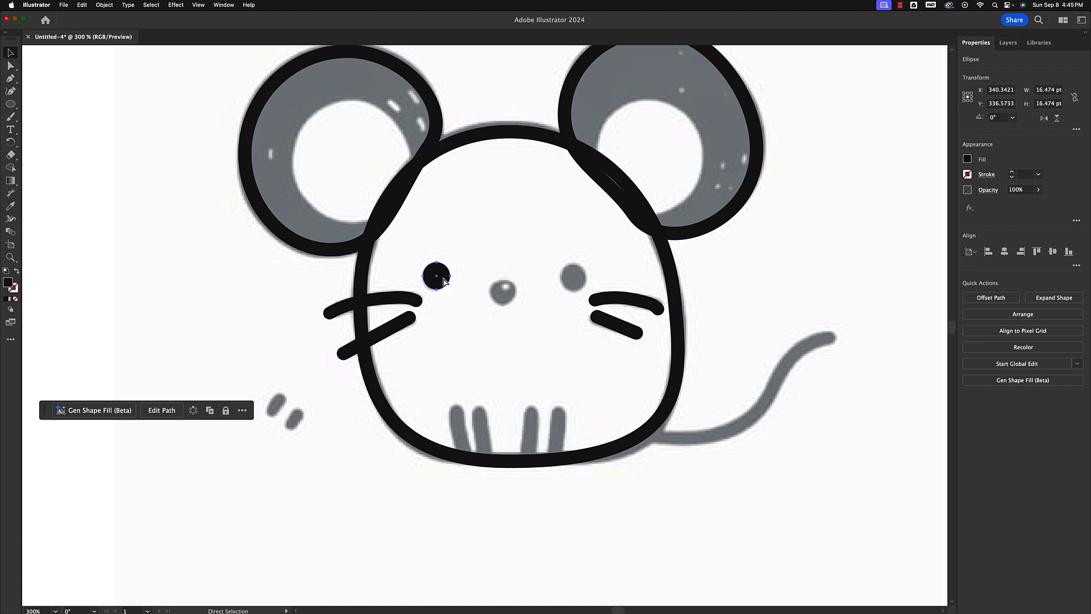
pyautogui.press('v')
pyautogui.moveTo(444, 280); pyautogui.dragTo(577, 286)
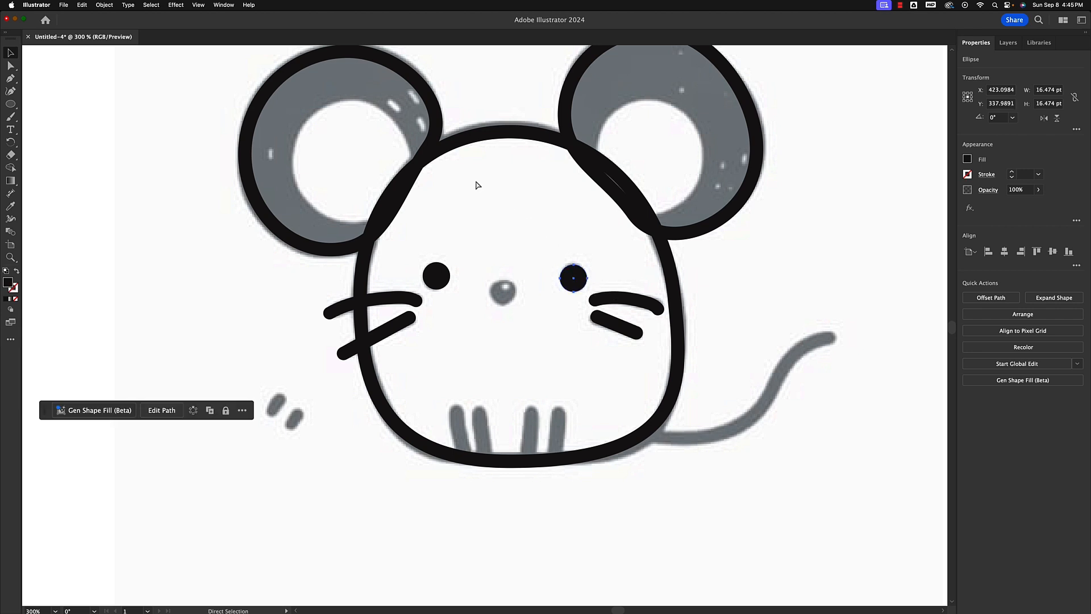
# Paste another copy of the circle and place it over the template's nose.
pyautogui.press('cmd+v')
pyautogui.moveTo(494, 323)
pyautogui.mouseDown()
pyautogui.moveTo(508, 299)
pyautogui.moveTo(510, 337)
pyautogui.mouseUp()
pyautogui.moveTo(509, 340); pyautogui.dragTo(510, 296)
pyautogui.press('super+equal')
pyautogui.press('super+equal')
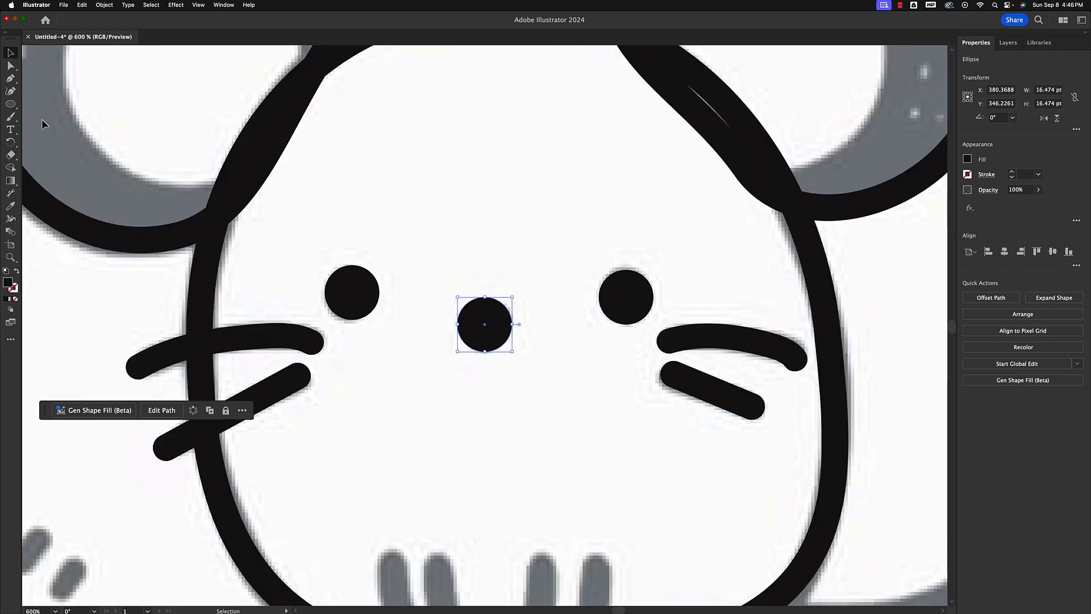
# Reshape the nose circle into a slightly pointed oval by pulling its bottom anchor point down.
pyautogui.click(11, 66)
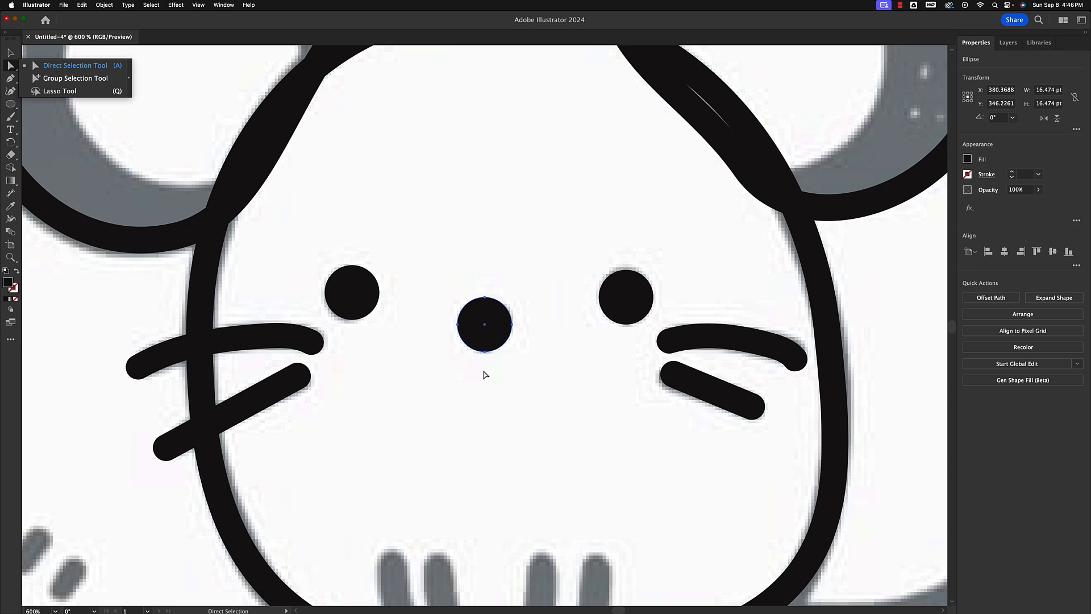
pyautogui.click(484, 352)
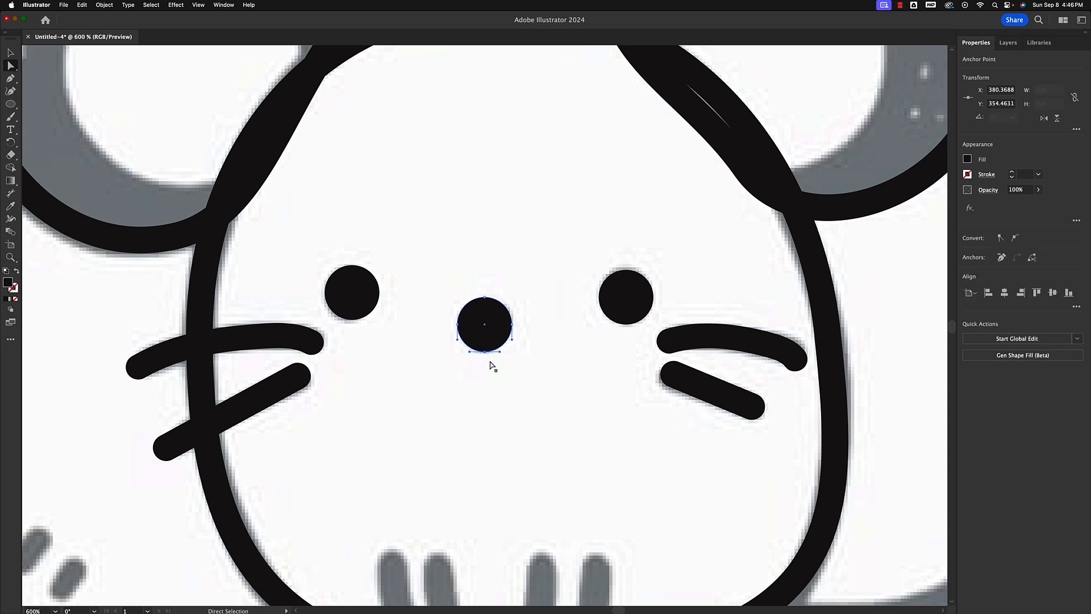
pyautogui.moveTo(485, 352); pyautogui.dragTo(484, 361)
pyautogui.click(537, 384)
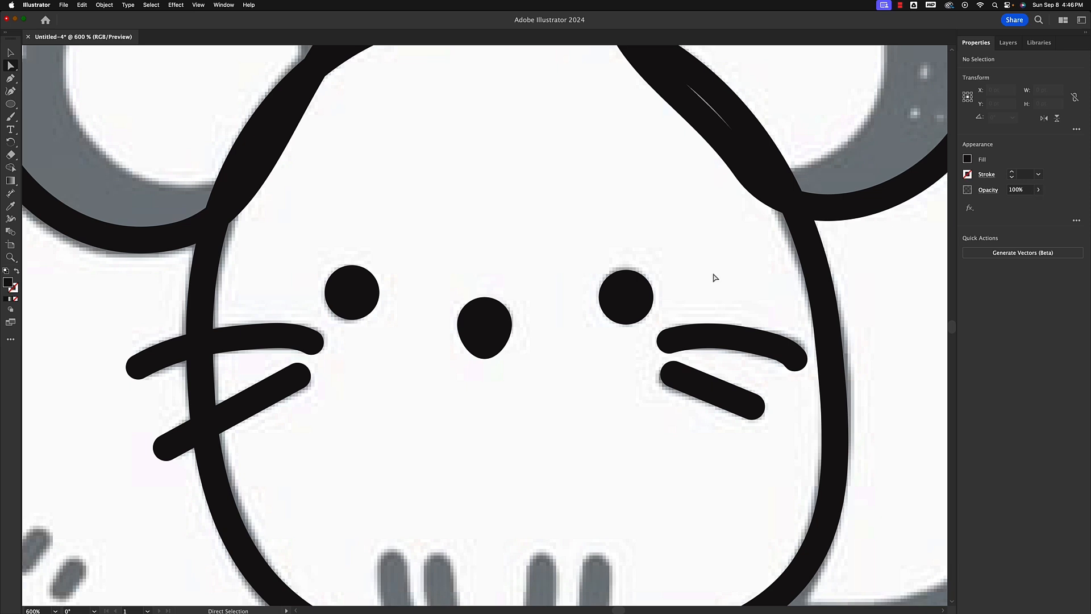
pyautogui.press('v')
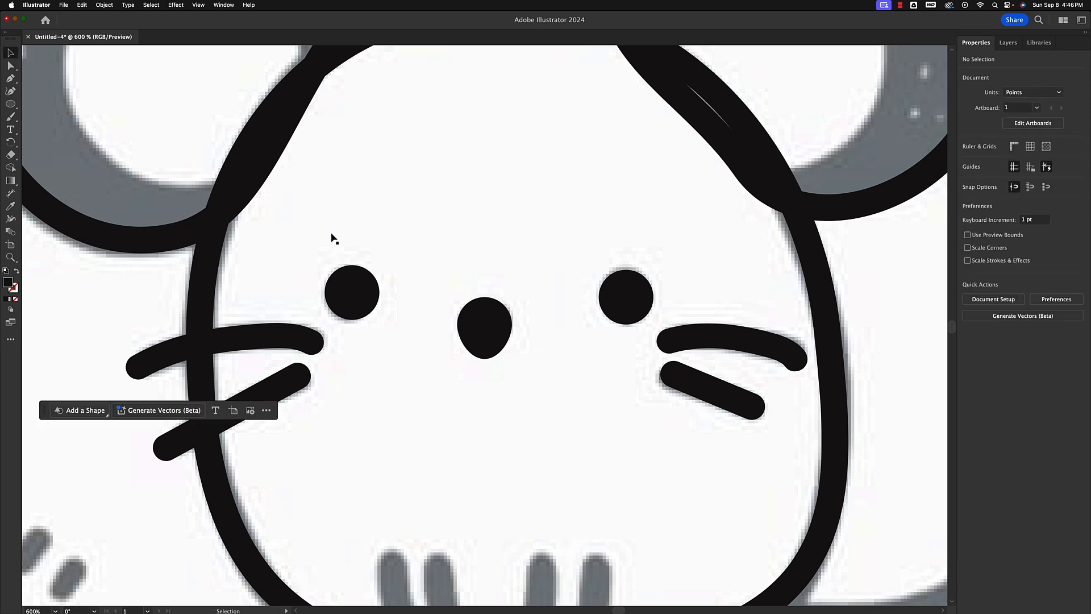
pyautogui.click(500, 330)
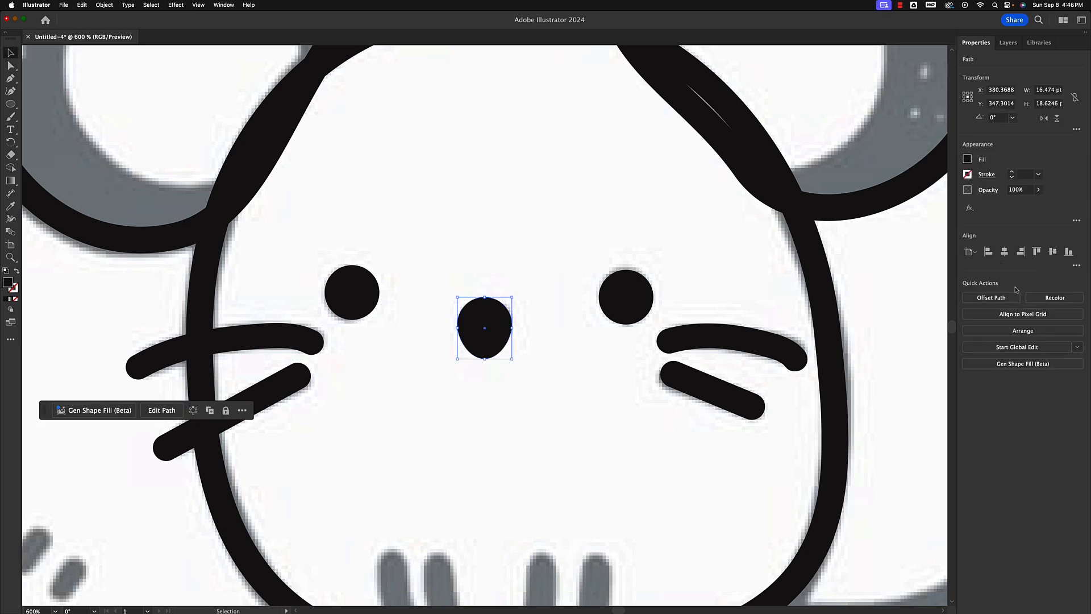
pyautogui.click(1038, 189)
pyautogui.moveTo(1039, 203)
pyautogui.mouseDown()
pyautogui.moveTo(984, 203)
pyautogui.moveTo(1055, 204)
pyautogui.mouseUp()
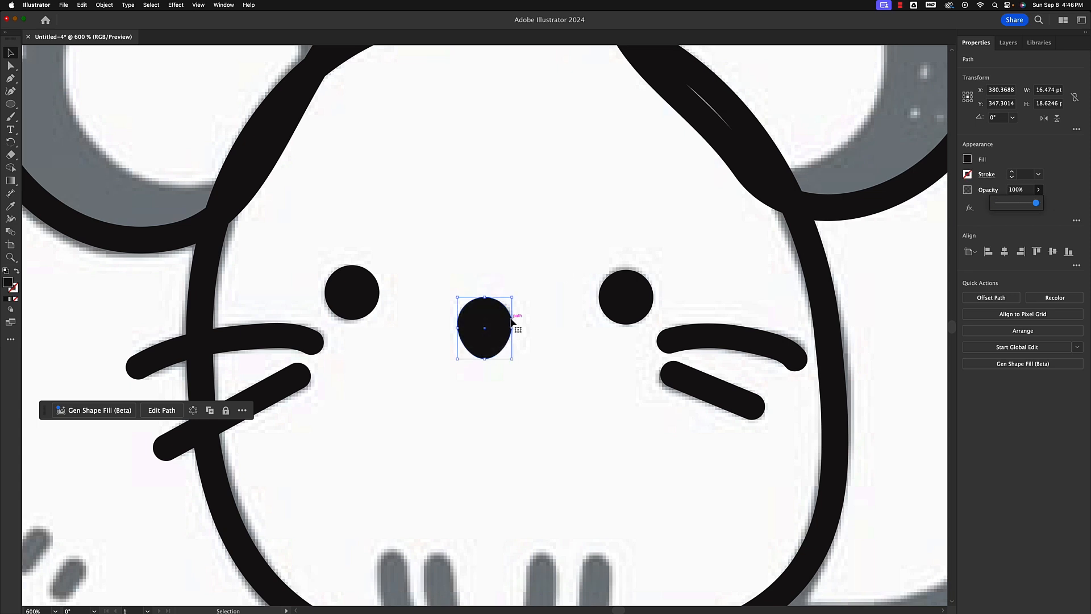
pyautogui.click(477, 232)
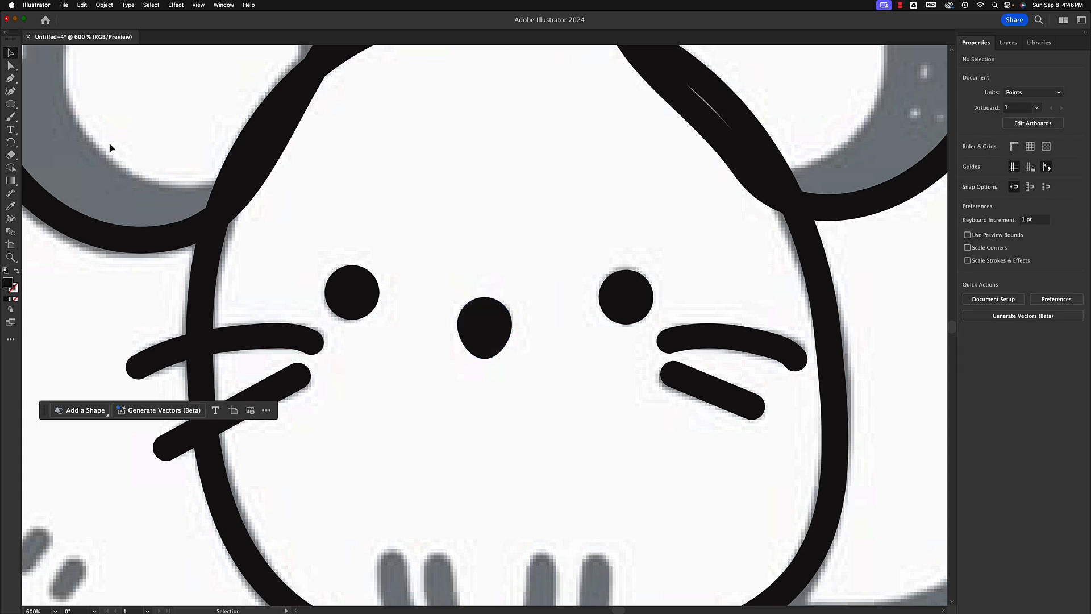
# Duplicate the nose shape, offset the copy slightly to the right and fill it with white.
pyautogui.click(496, 323)
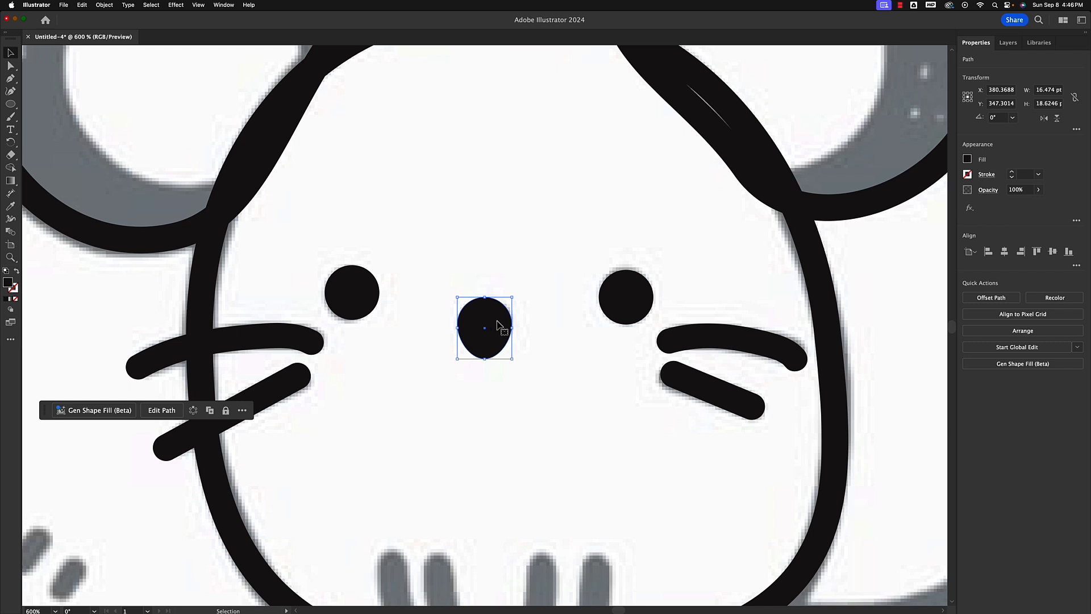
pyautogui.press('super+c')
pyautogui.press('super+v')
pyautogui.moveTo(498, 327)
pyautogui.mouseDown()
pyautogui.moveTo(549, 254)
pyautogui.moveTo(508, 321)
pyautogui.mouseUp()
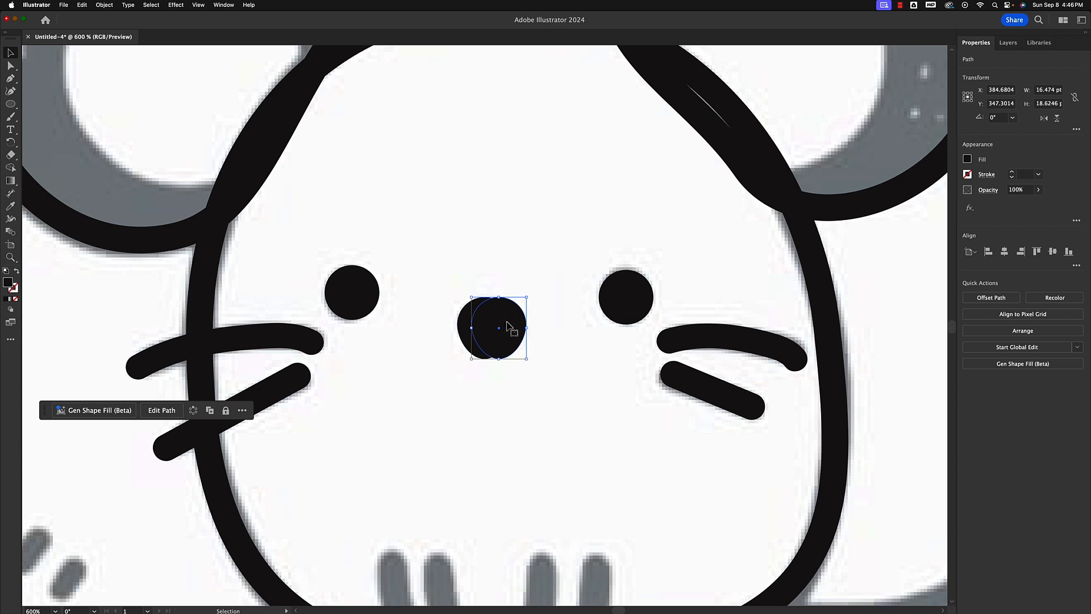
pyautogui.click(968, 159)
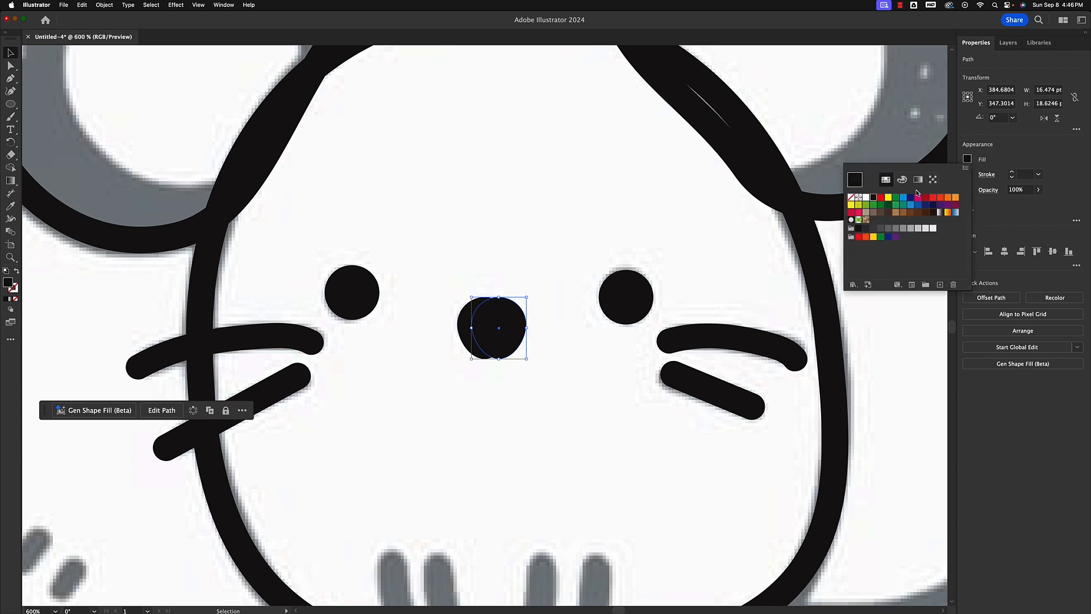
pyautogui.click(863, 197)
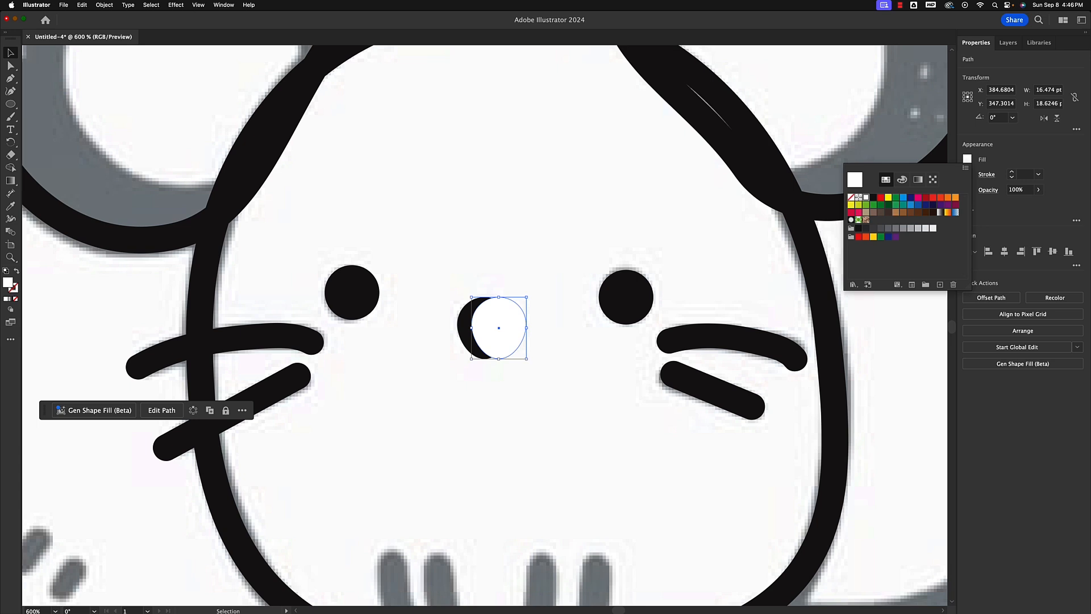
# Shrink the white copy to about 6 by 6.8 pt and place it as a highlight in the nose's upper right.
pyautogui.click(526, 358)
pyautogui.moveTo(527, 358); pyautogui.dragTo(496, 320)
pyautogui.click(493, 317)
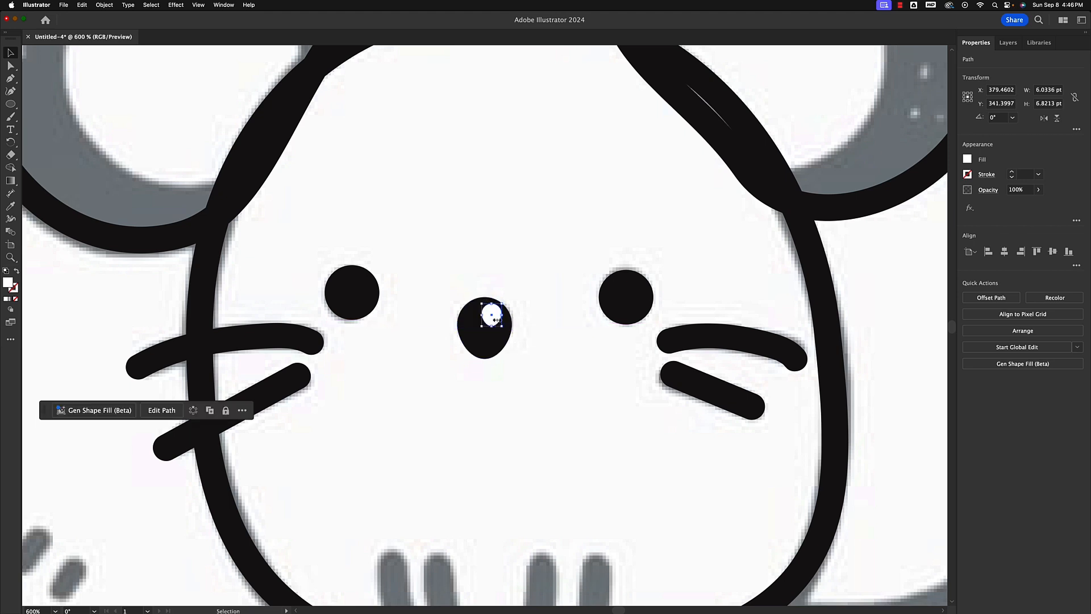
pyautogui.click(534, 345)
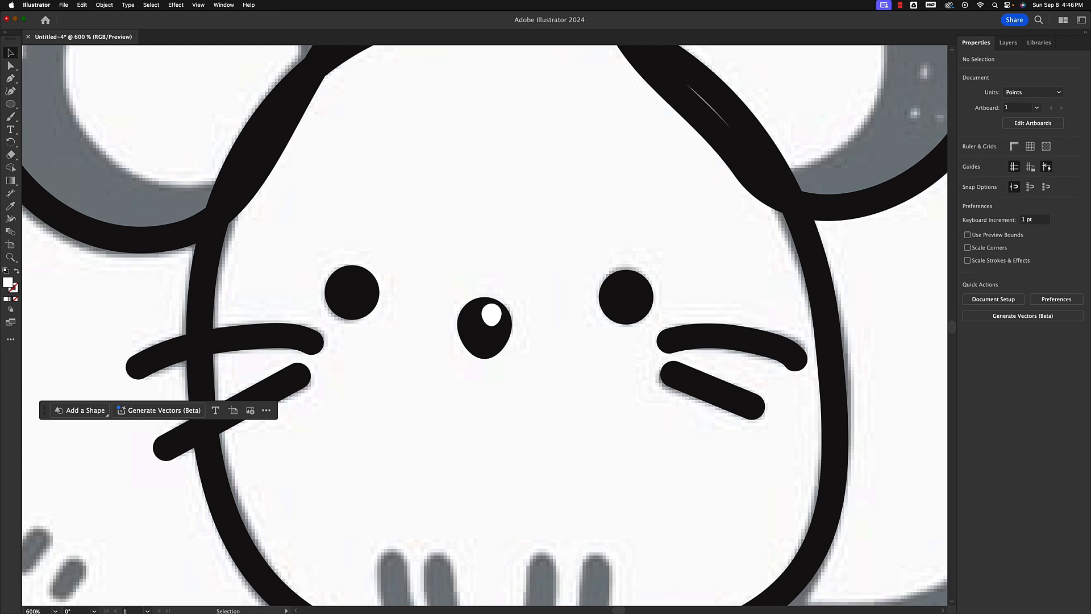
# Paint the two left leg lines over the template with the Paintbrush, using a 1 pt black stroke and no fill.
pyautogui.press('super+minus')
pyautogui.press('super+minus')
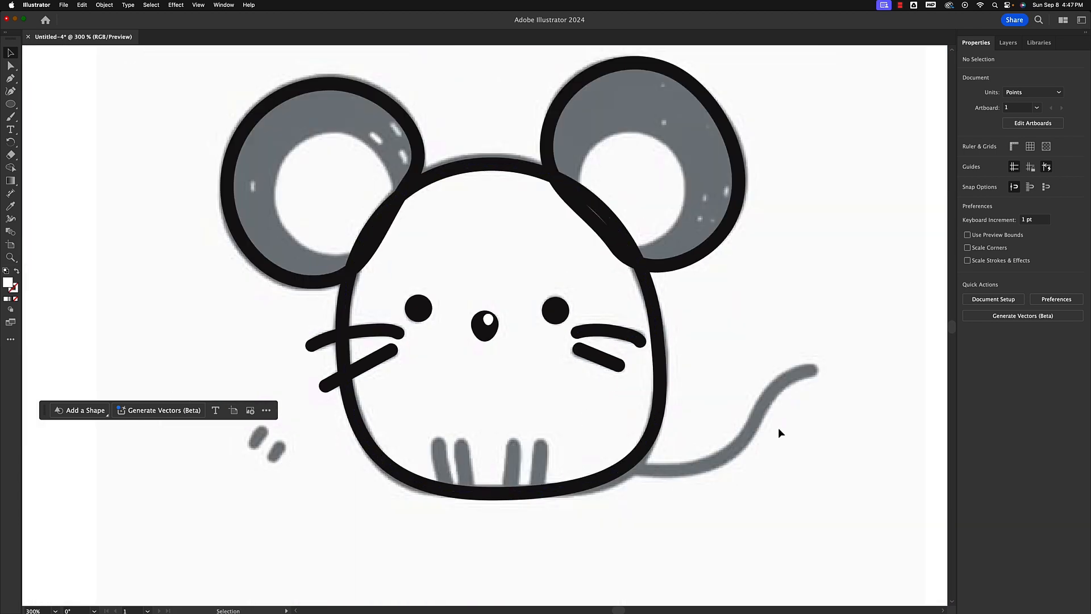
pyautogui.click(10, 116)
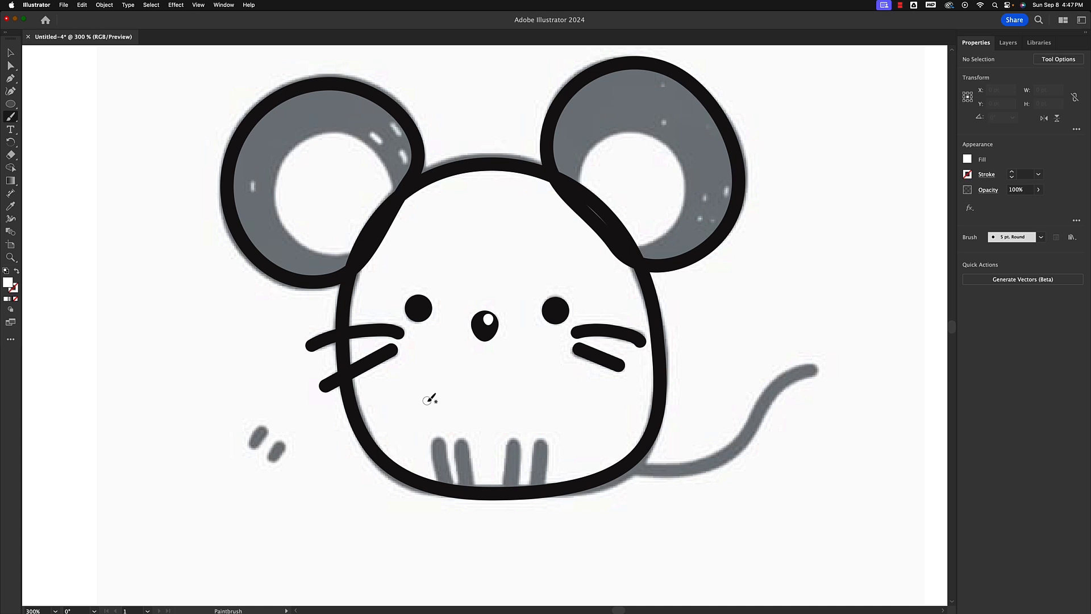
pyautogui.hotkey('shift', 'x')
pyautogui.click(968, 175)
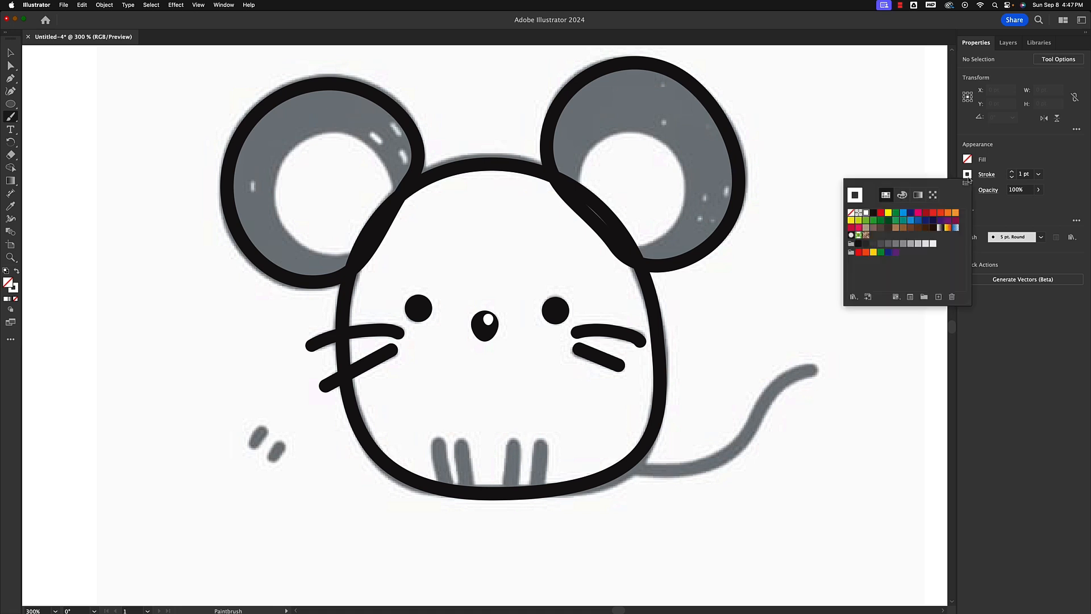
pyautogui.click(874, 213)
pyautogui.click(448, 415)
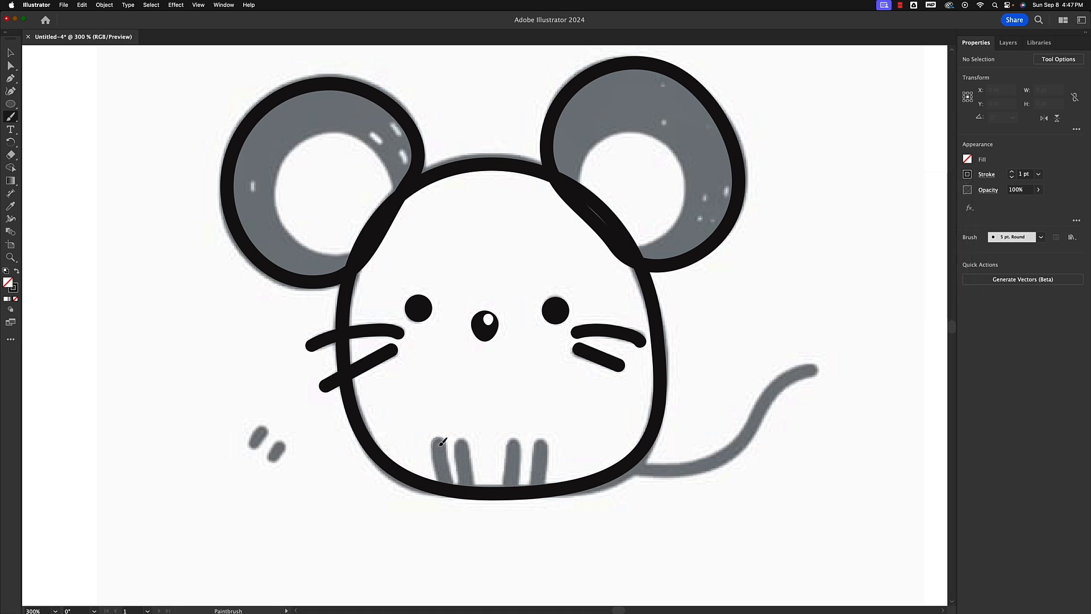
pyautogui.moveTo(443, 441); pyautogui.dragTo(453, 485)
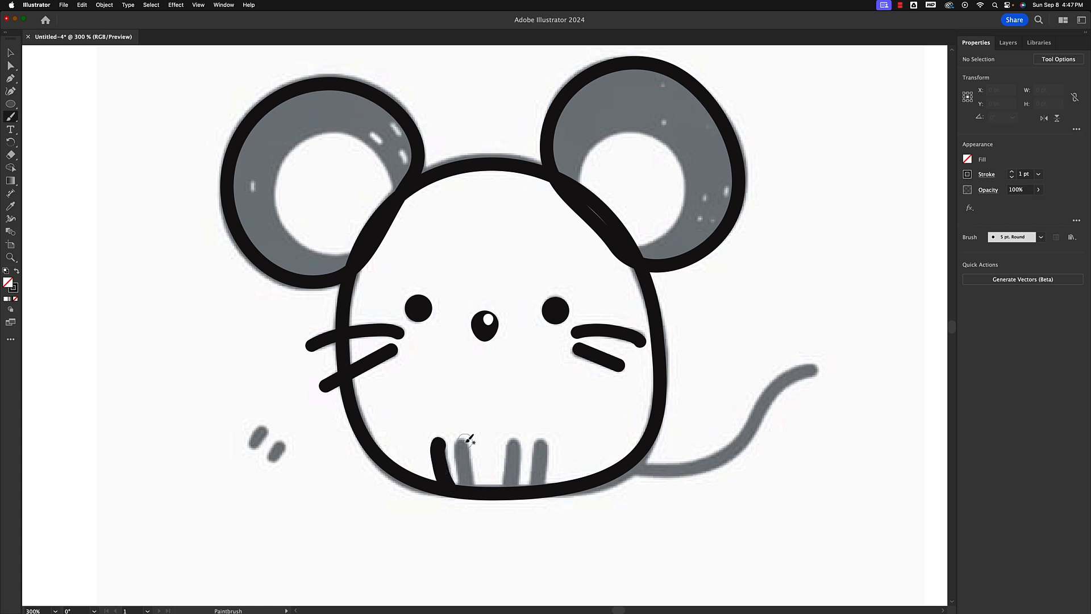
pyautogui.moveTo(461, 442); pyautogui.dragTo(474, 487)
pyautogui.moveTo(515, 440); pyautogui.dragTo(504, 487)
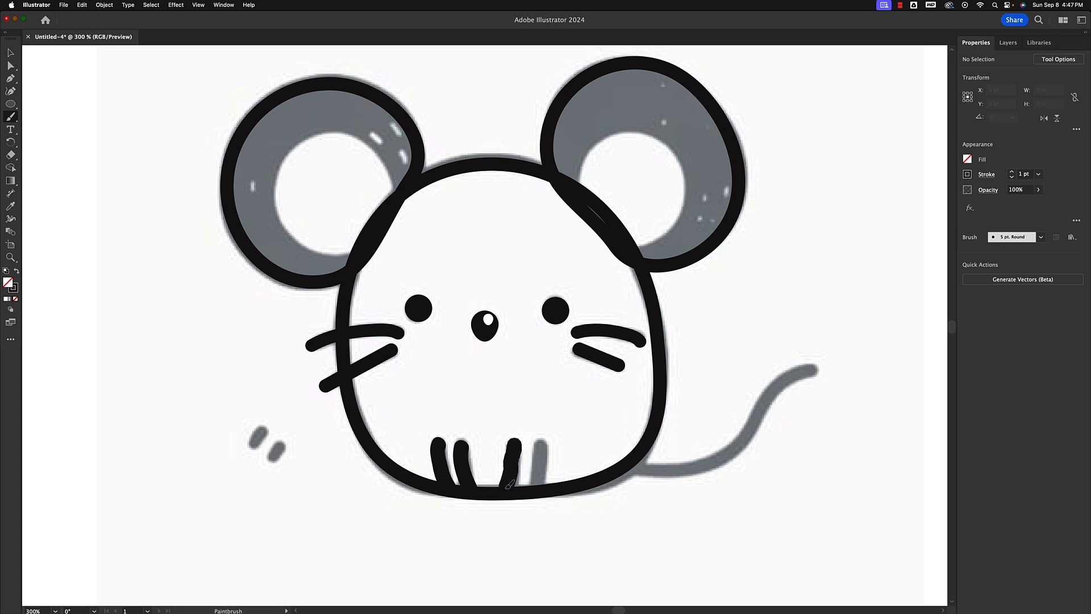
pyautogui.moveTo(542, 445); pyautogui.dragTo(540, 487)
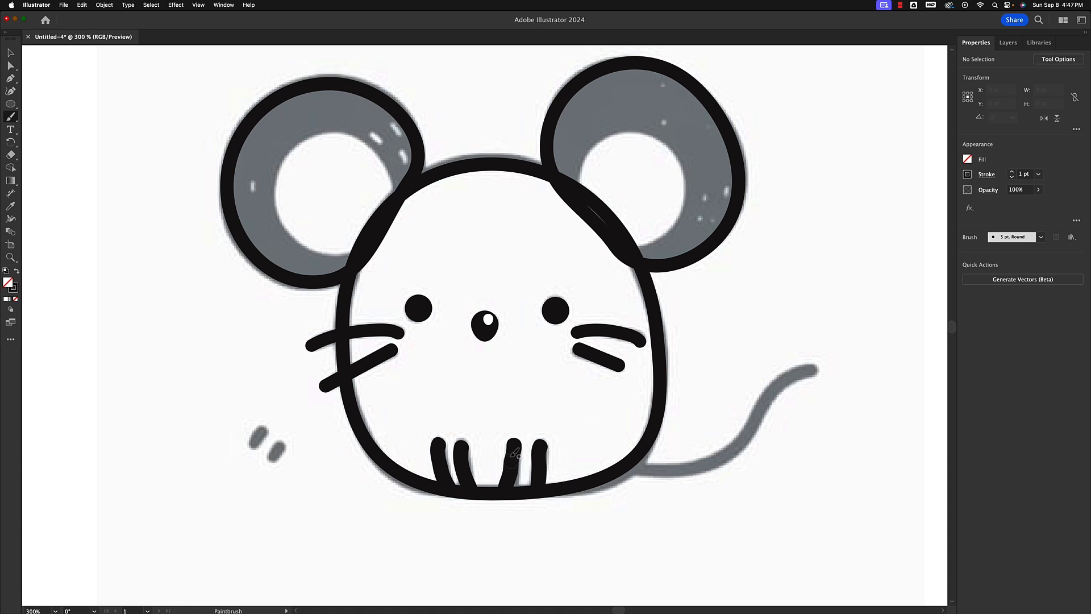
pyautogui.press('v')
pyautogui.press('super+z')
pyautogui.press('super+z')
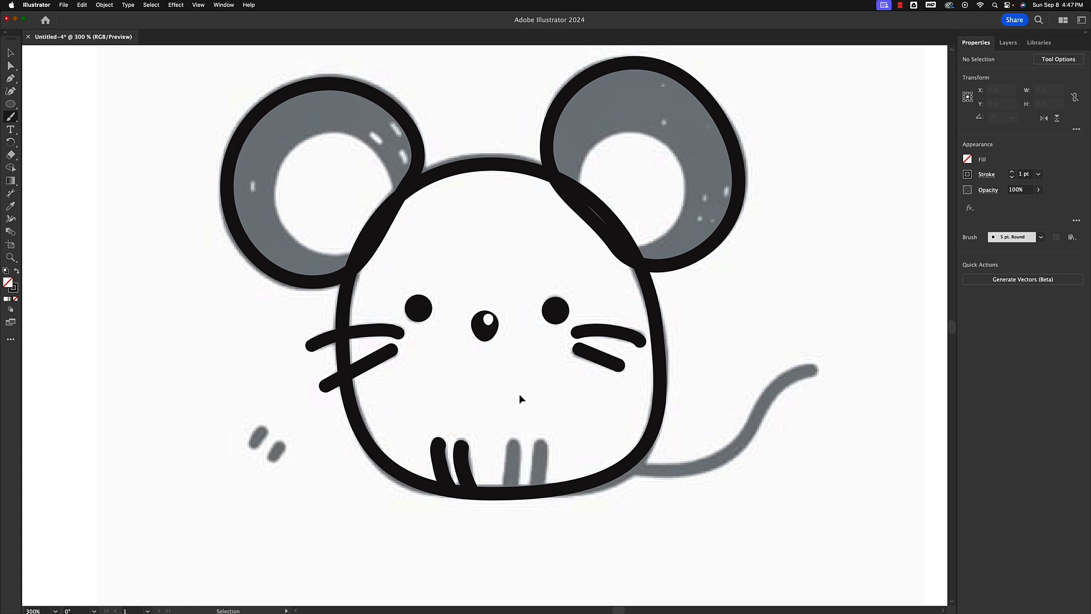
# Paint the two right leg lines over the template with the Paintbrush, stroking upward from the body's bottom edge.
pyautogui.press('b')
pyautogui.moveTo(511, 490); pyautogui.dragTo(515, 469)
pyautogui.moveTo(518, 453); pyautogui.dragTo(515, 441)
pyautogui.moveTo(540, 485); pyautogui.dragTo(545, 443)
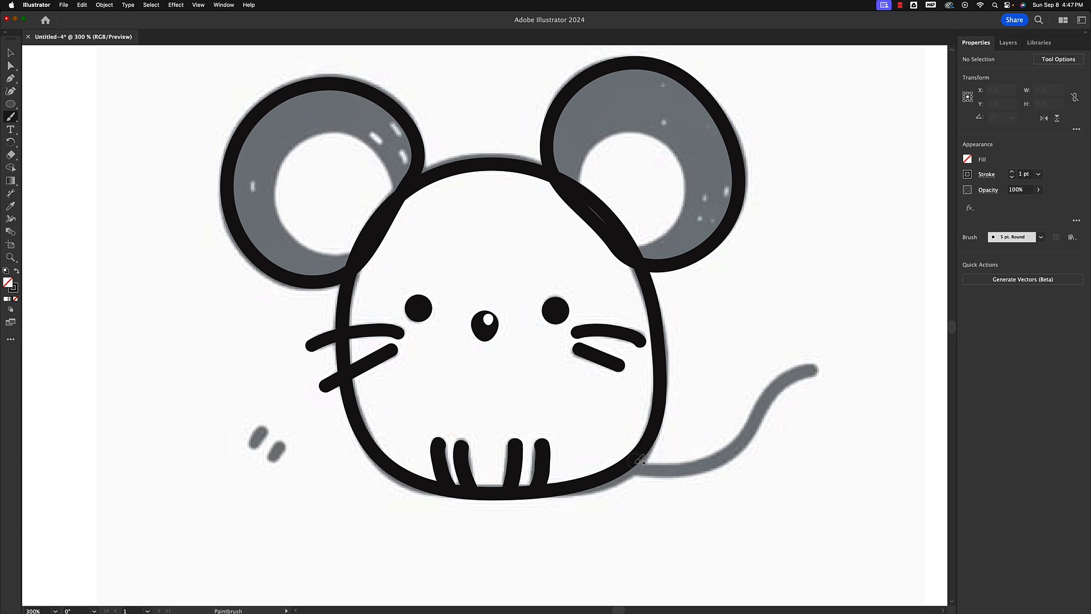
# Paint the curved tail and the two short dashes left of the body over the template.
pyautogui.moveTo(639, 461)
pyautogui.mouseDown()
pyautogui.moveTo(804, 390)
pyautogui.moveTo(816, 369)
pyautogui.moveTo(777, 386)
pyautogui.moveTo(723, 458)
pyautogui.moveTo(631, 463)
pyautogui.mouseUp()
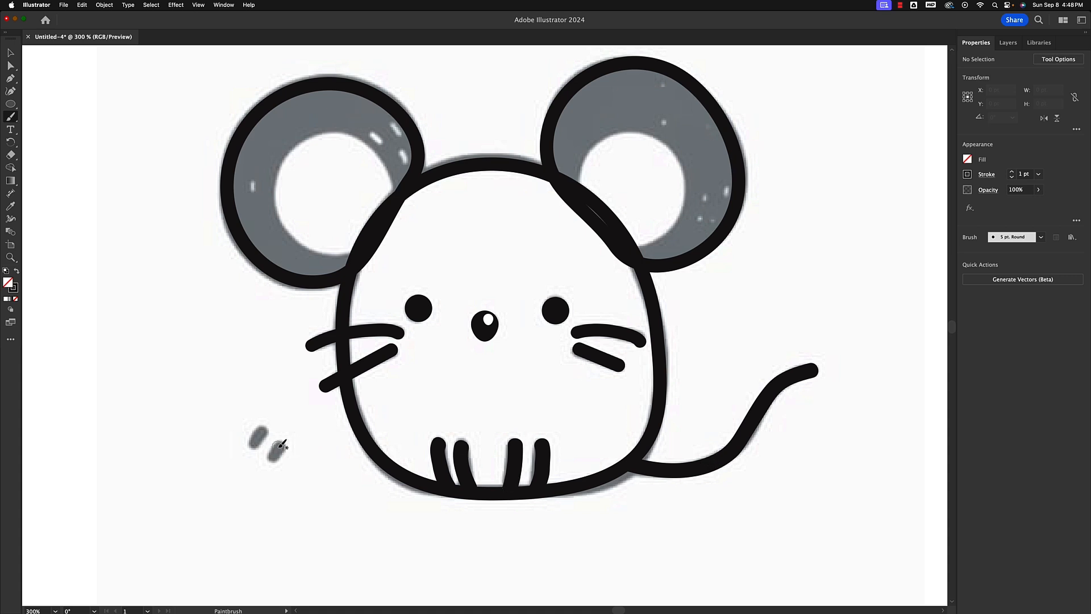
pyautogui.moveTo(277, 450)
pyautogui.mouseDown()
pyautogui.moveTo(272, 459)
pyautogui.moveTo(254, 442)
pyautogui.mouseUp()
pyautogui.press('super+minus')
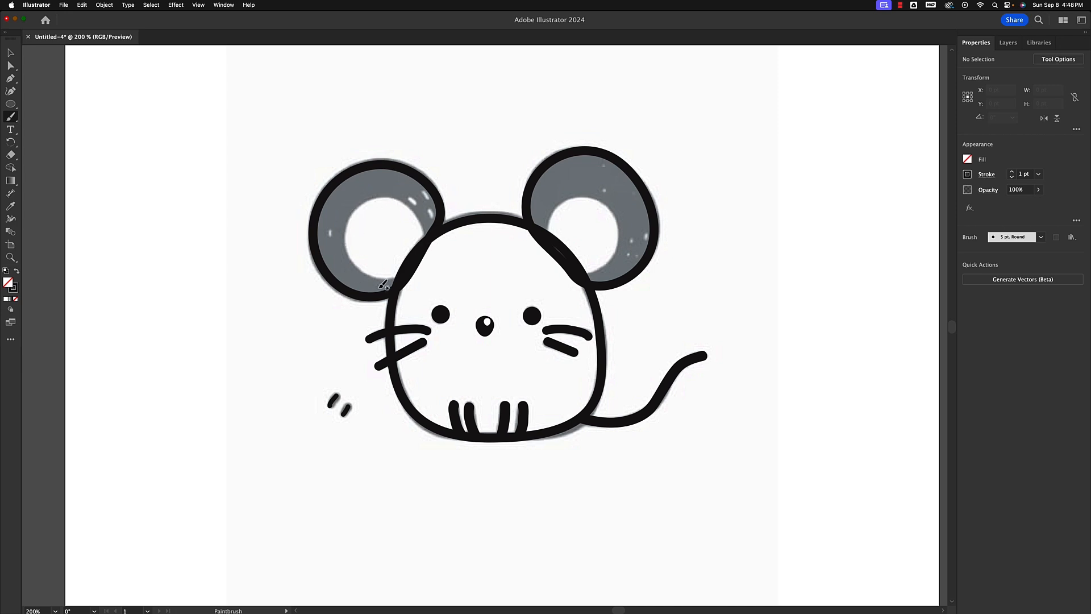
# Draw a white-filled circle without stroke, about 71 pt across, over the left ear's inner area.
pyautogui.click(11, 104)
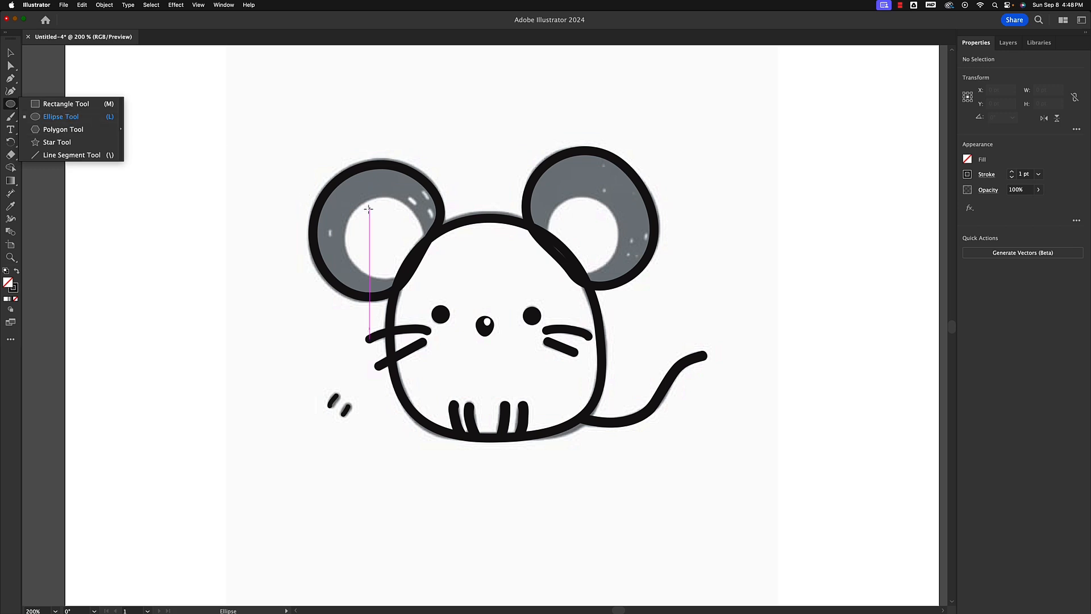
pyautogui.click(968, 159)
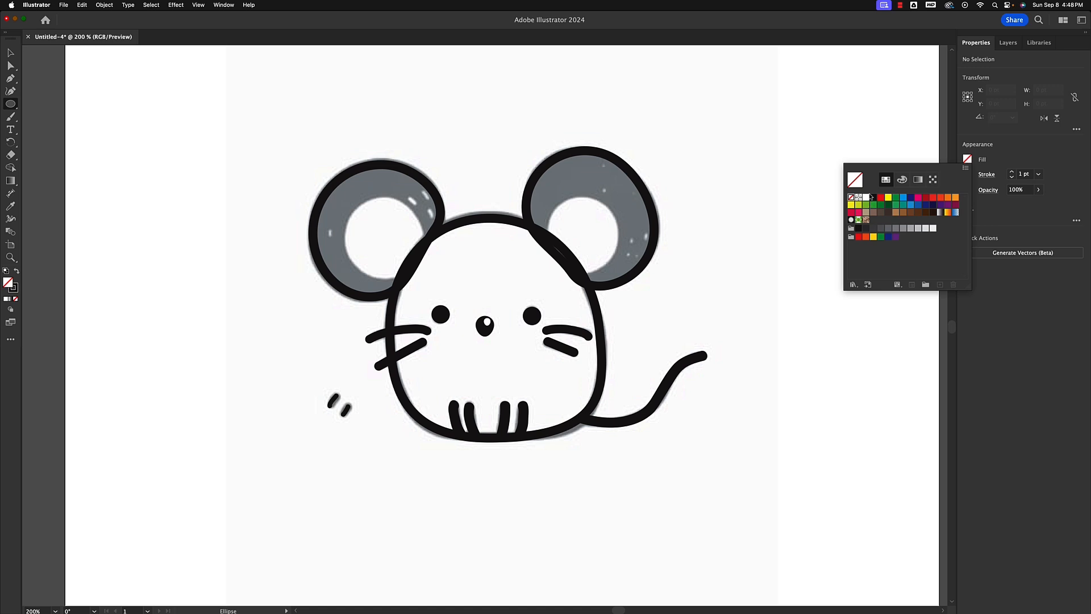
pyautogui.click(866, 197)
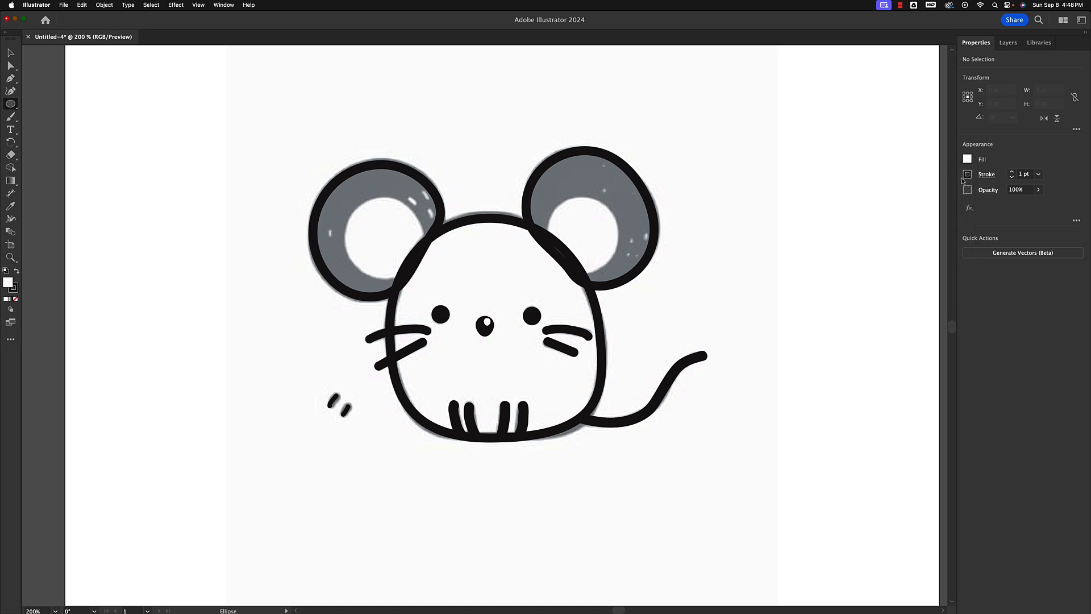
pyautogui.click(968, 174)
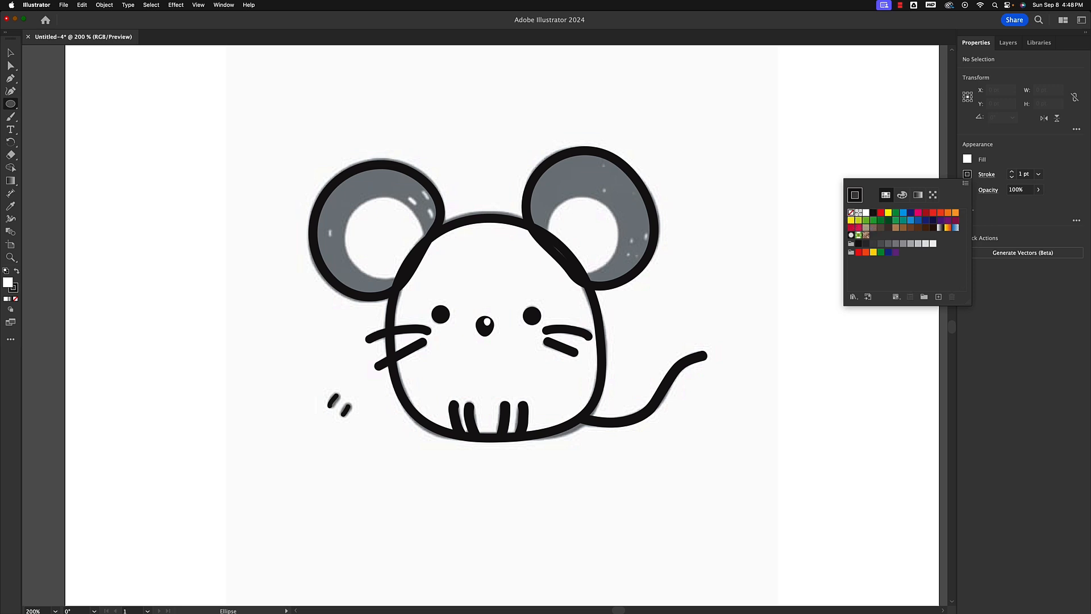
pyautogui.click(851, 214)
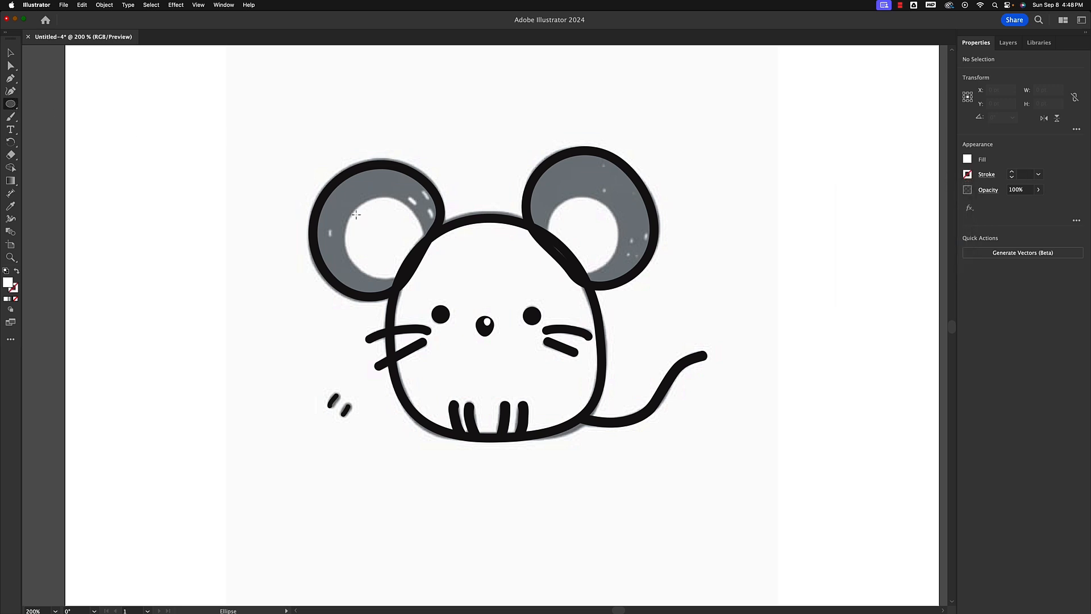
pyautogui.moveTo(353, 210); pyautogui.dragTo(398, 253)
# Paste a copy of the white inner-ear circle and place it over the right ear's inner area.
pyautogui.press('v')
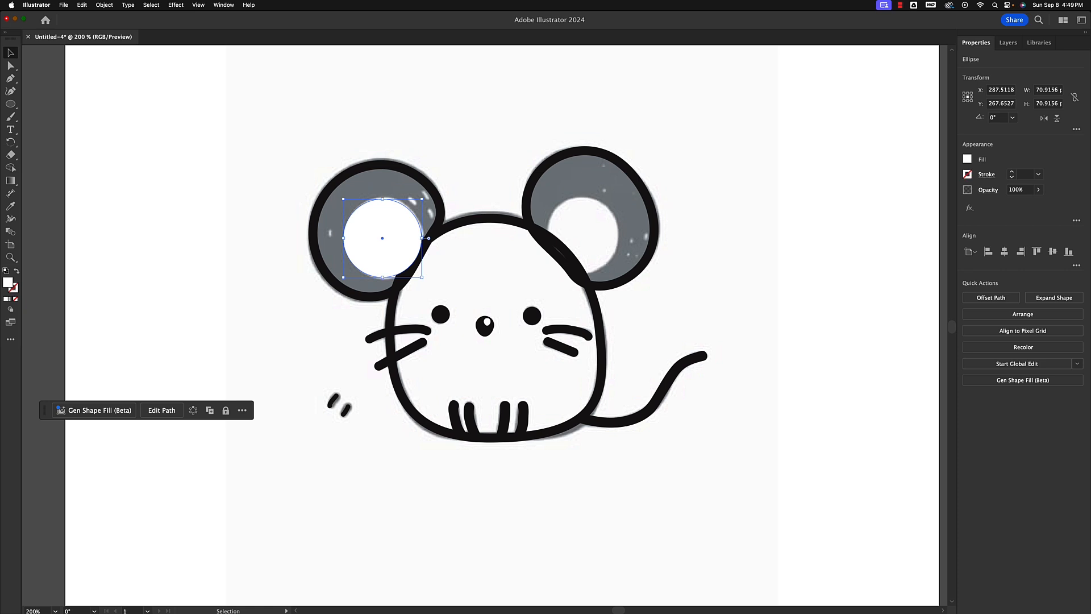
pyautogui.press('super+v')
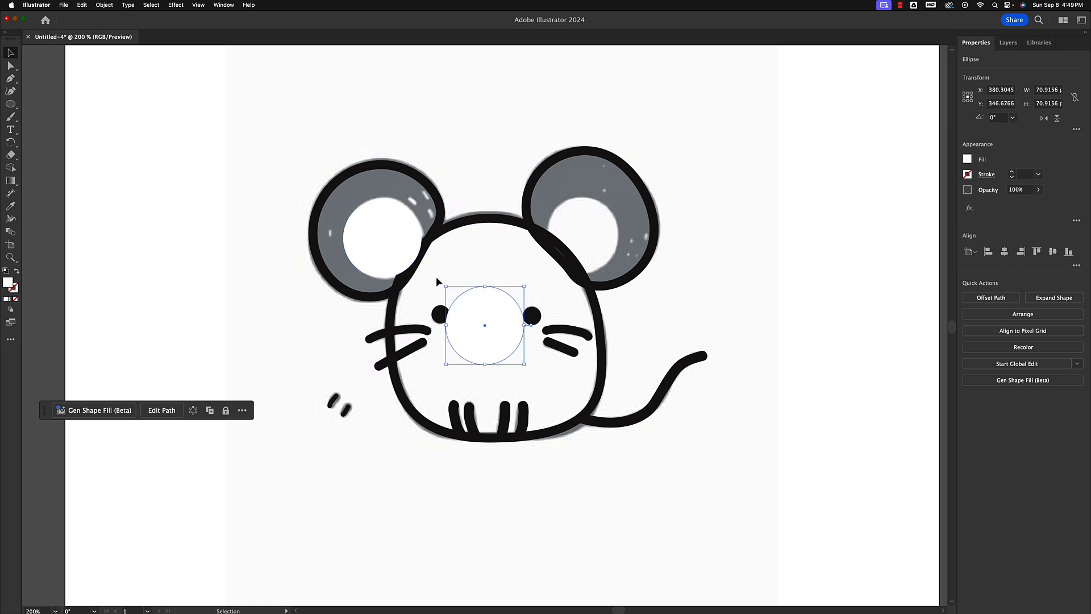
pyautogui.moveTo(482, 318); pyautogui.dragTo(575, 221)
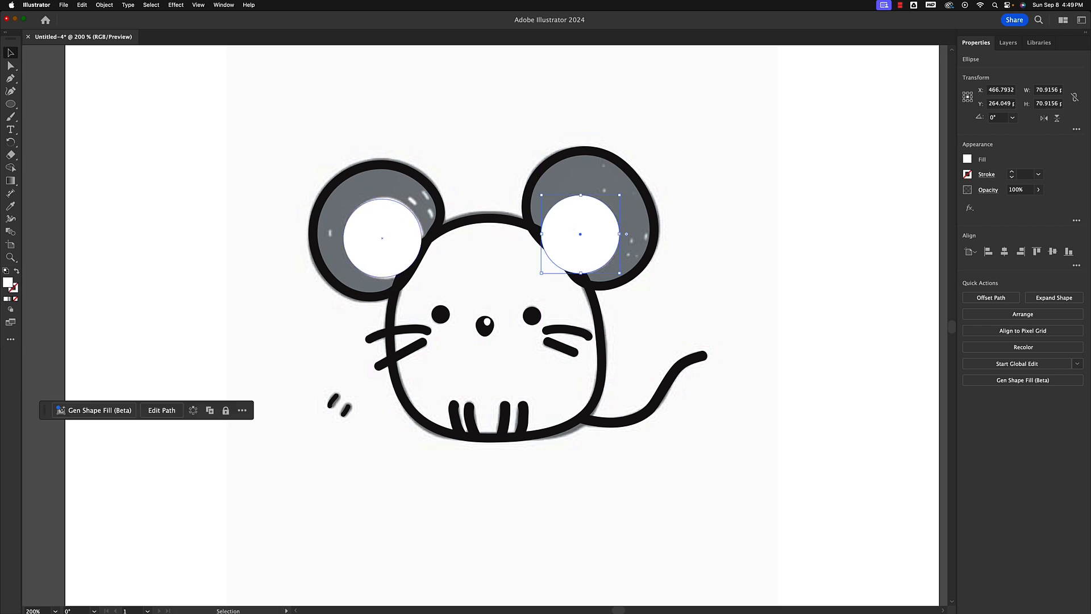
# Fill the left ear's outline path with black.
pyautogui.click(413, 173)
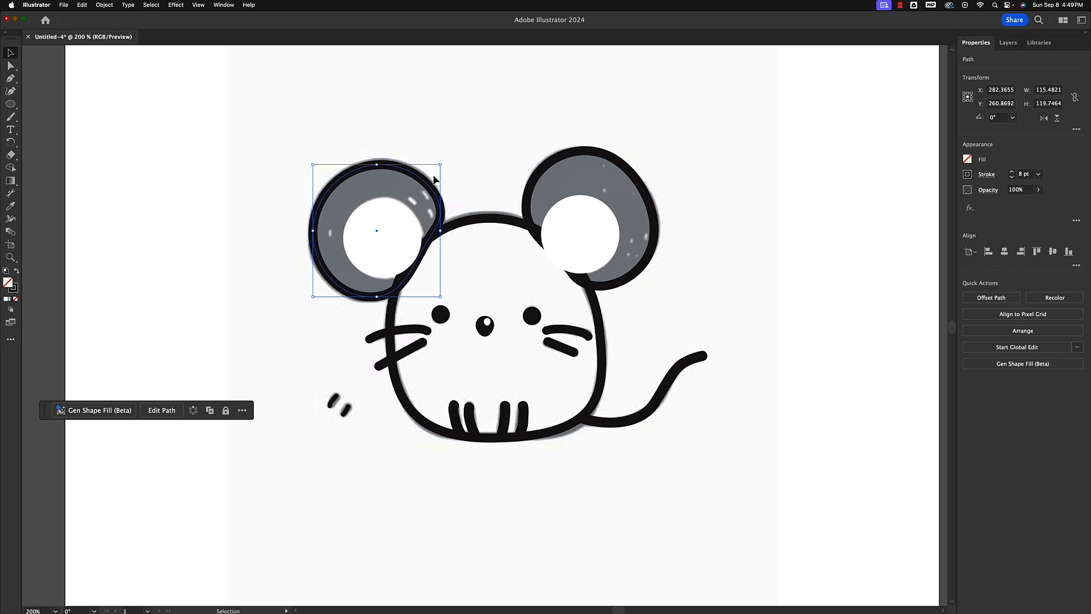
pyautogui.click(969, 160)
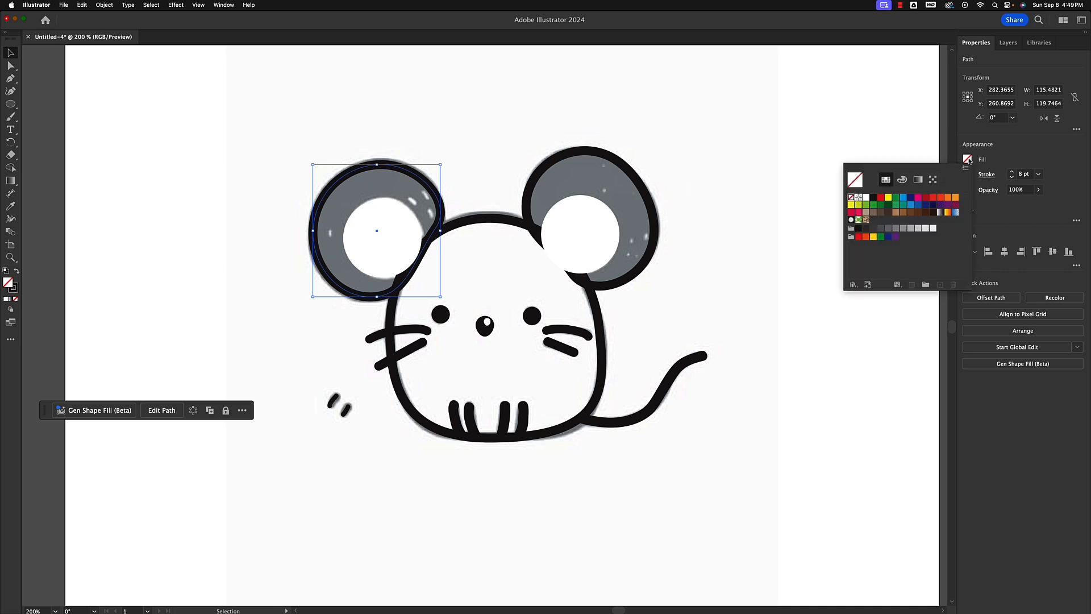
pyautogui.click(873, 198)
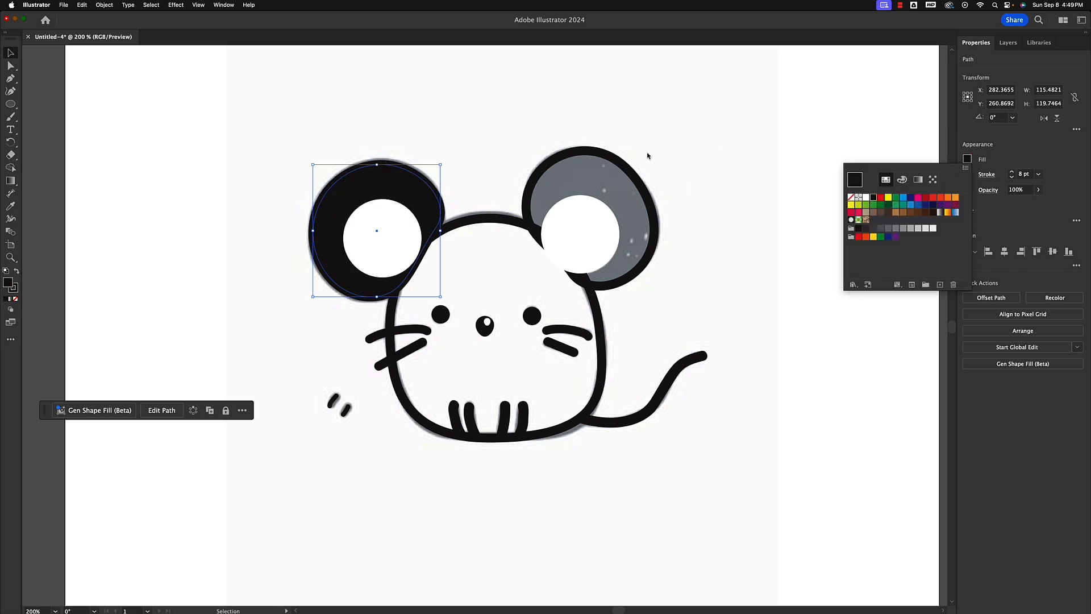
# Fill the right ear's outline path with black and deselect it.
pyautogui.press('Escape')
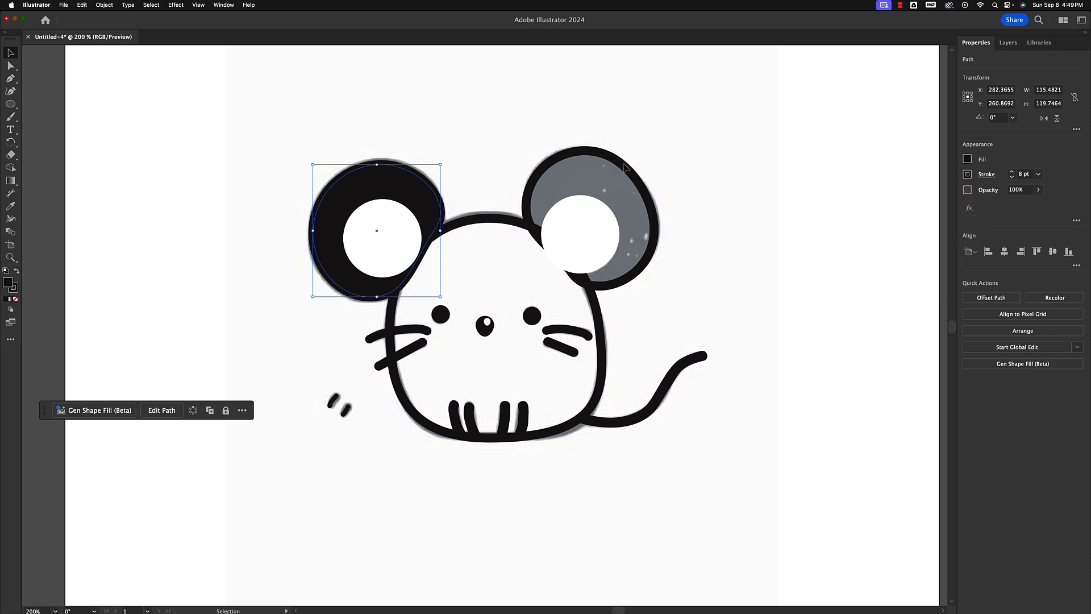
pyautogui.click(628, 170)
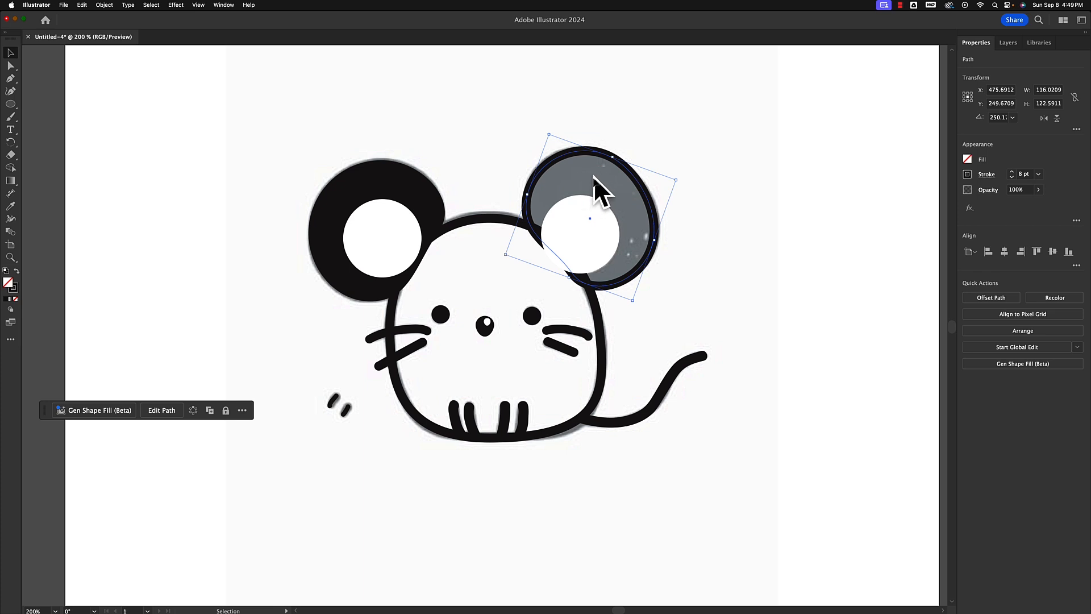
pyautogui.click(968, 160)
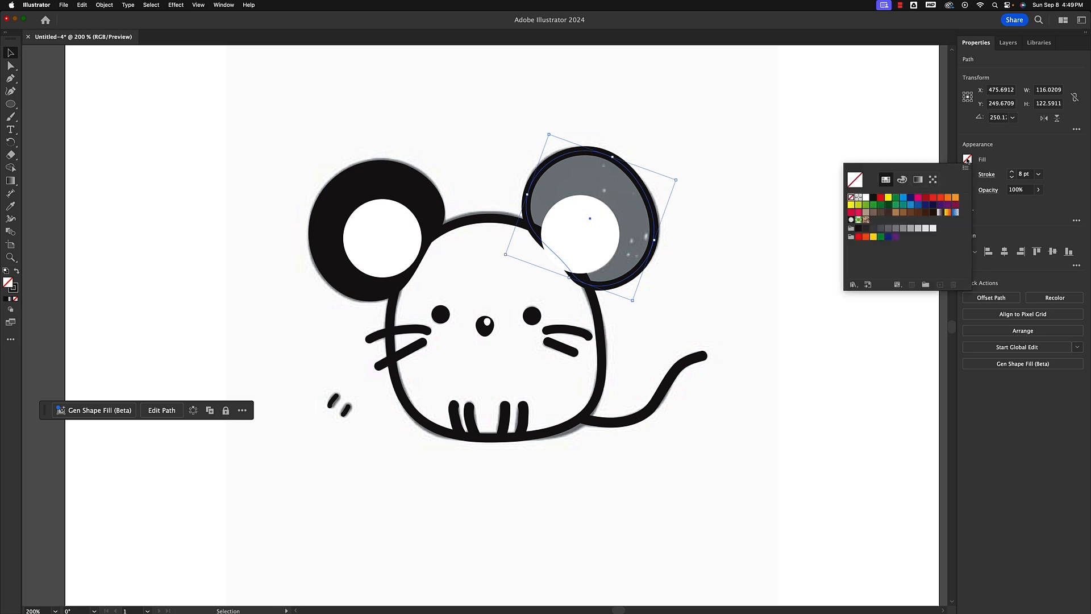
pyautogui.click(874, 199)
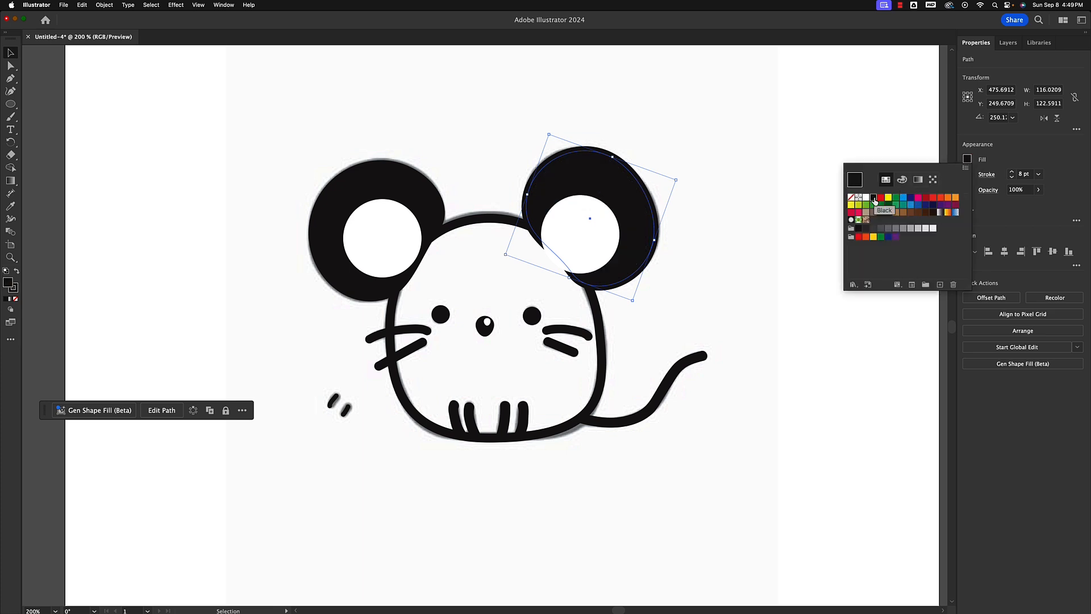
pyautogui.click(669, 341)
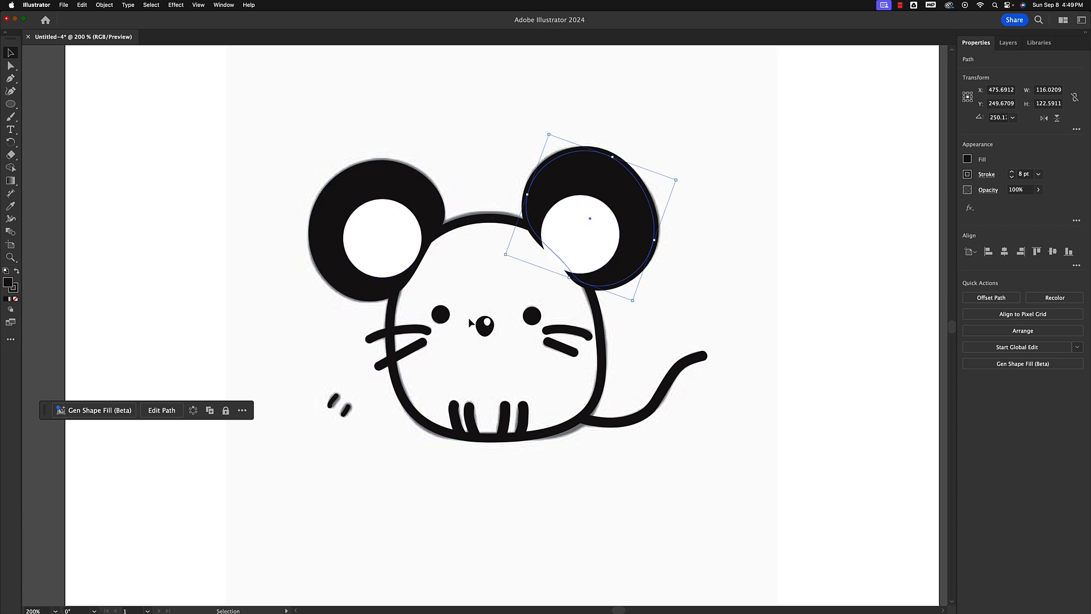
pyautogui.click(475, 261)
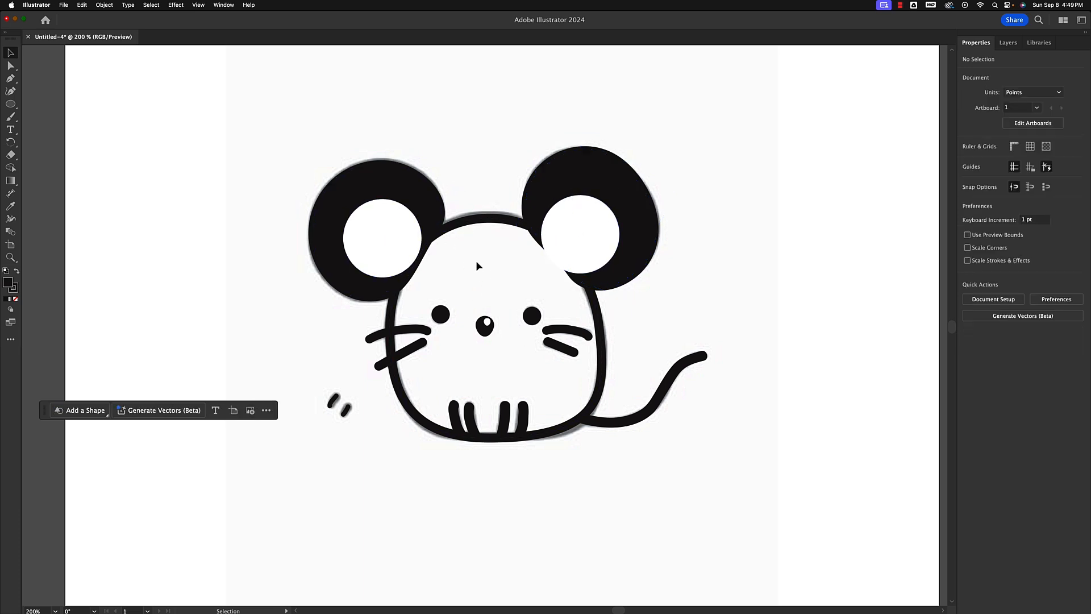
# Fill the mouse's body outline path with the very light gray swatch.
pyautogui.click(482, 223)
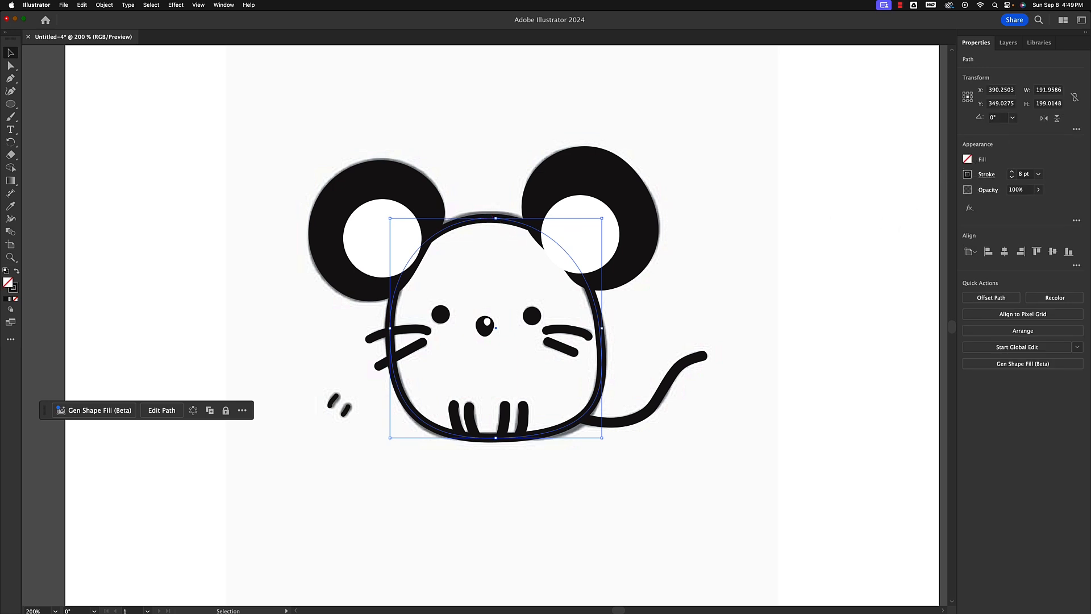
pyautogui.click(968, 159)
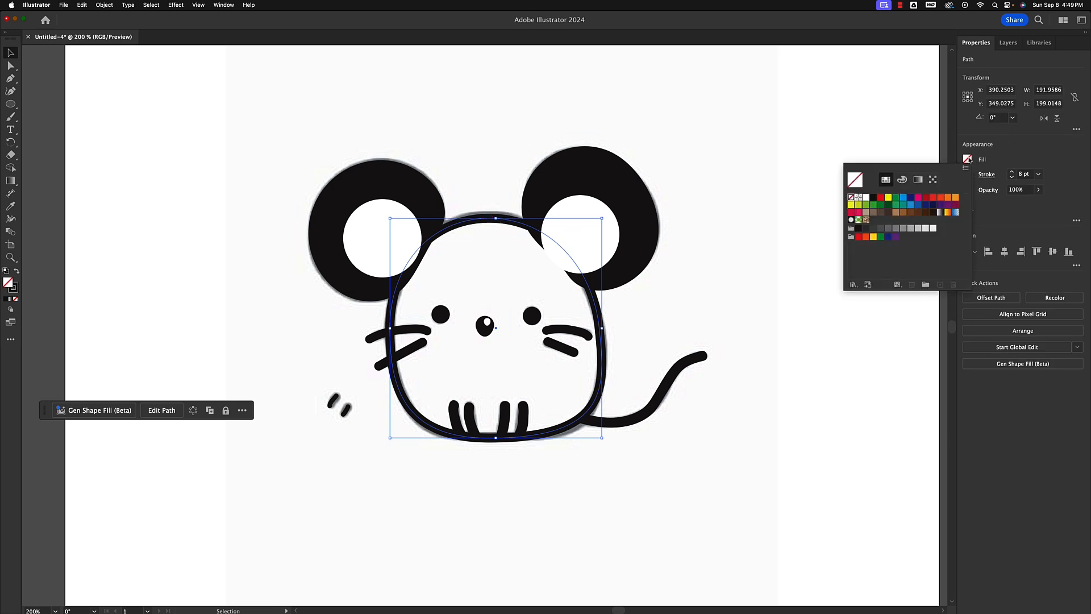
pyautogui.click(918, 229)
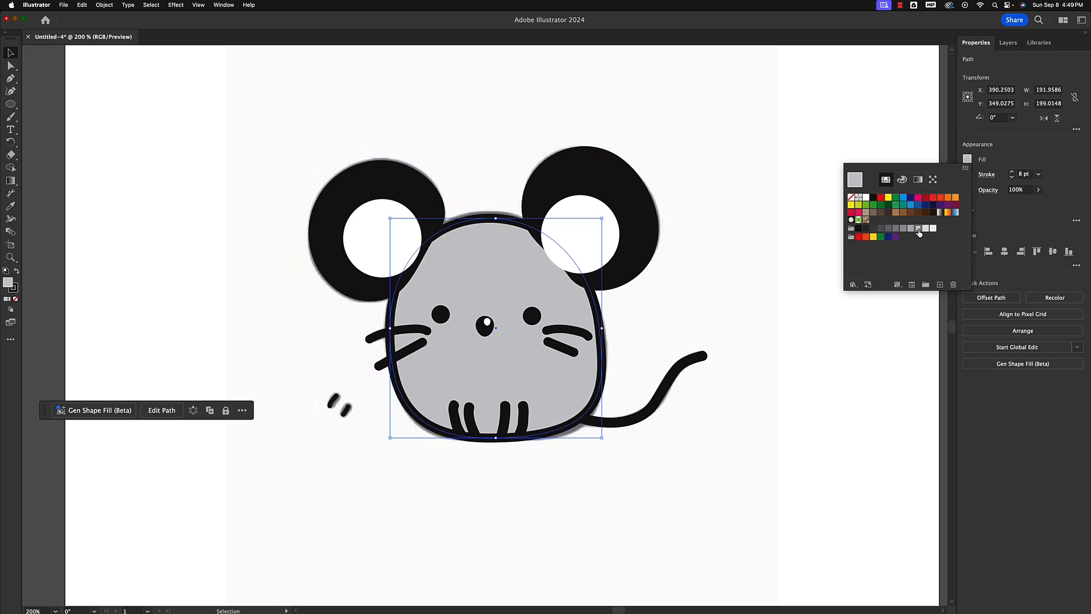
pyautogui.click(926, 228)
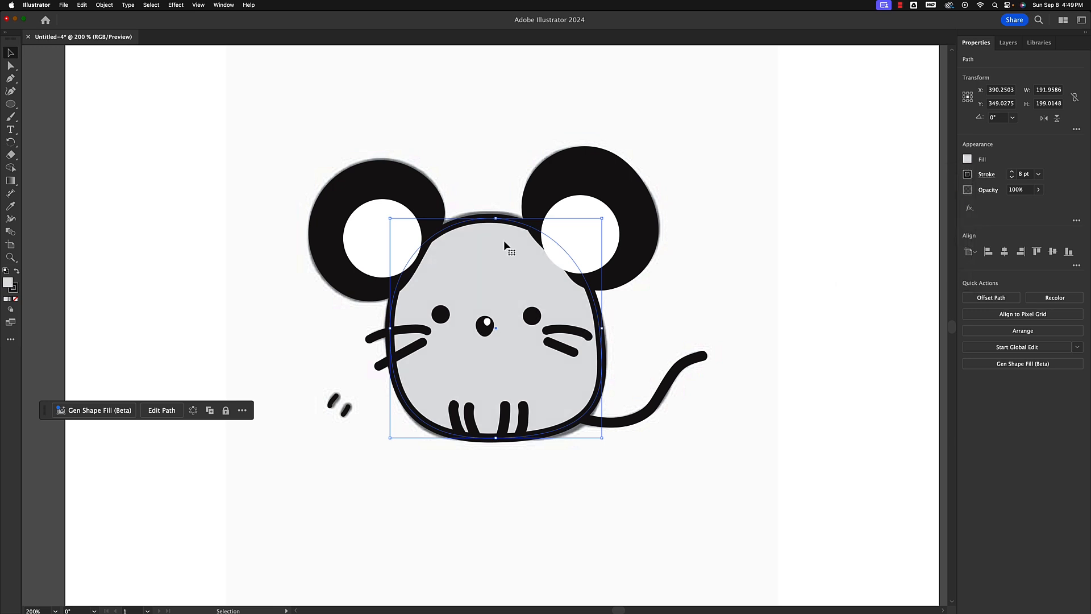
# Send the gray body shape to the back of the stacking order.
pyautogui.rightClick(485, 218)
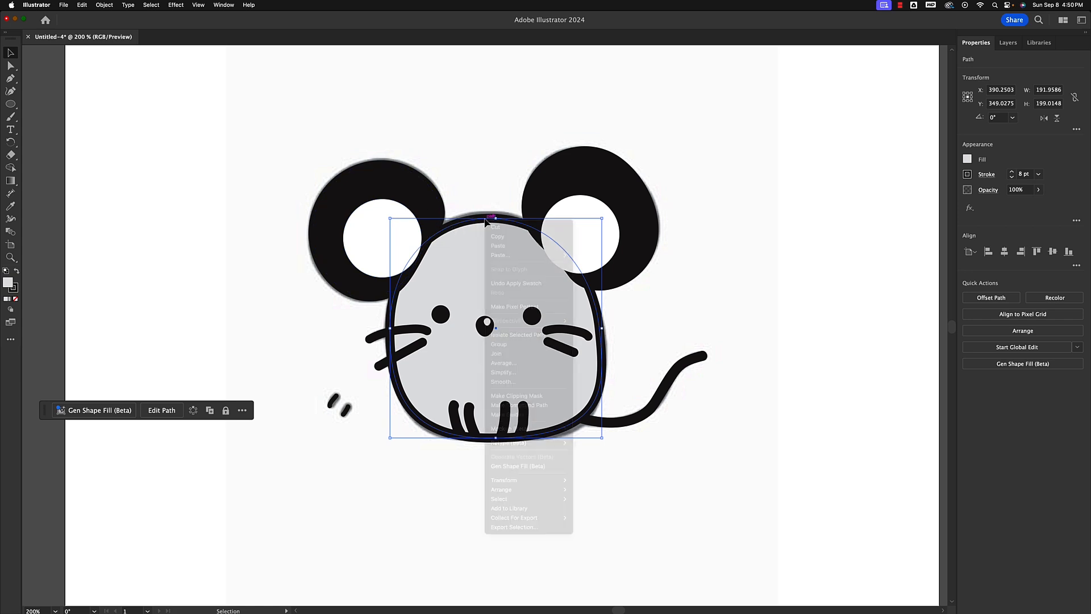
pyautogui.rightClick(486, 259)
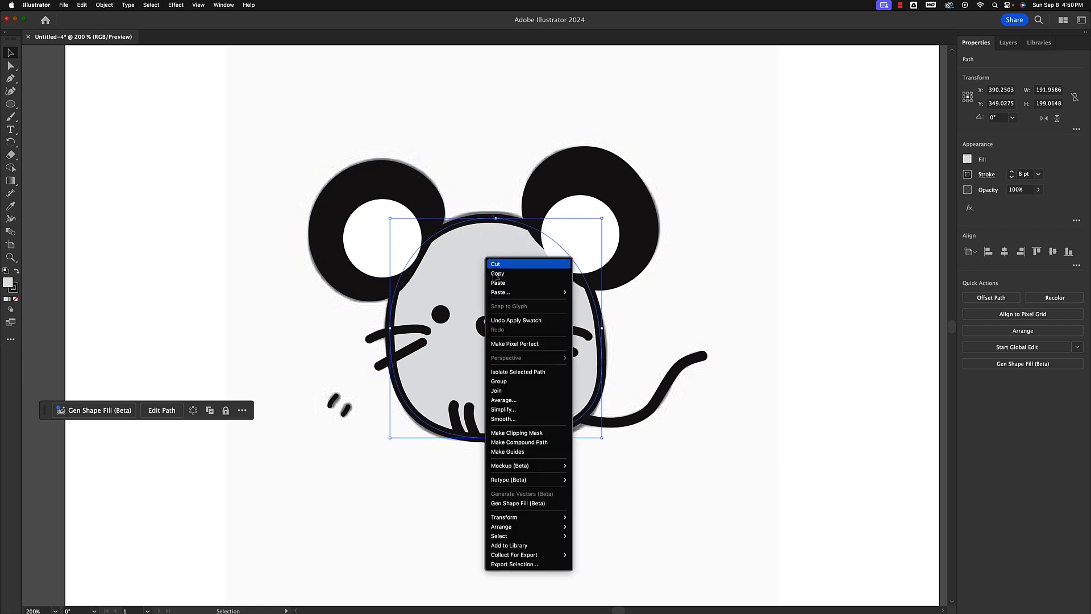
pyautogui.moveTo(503, 529)
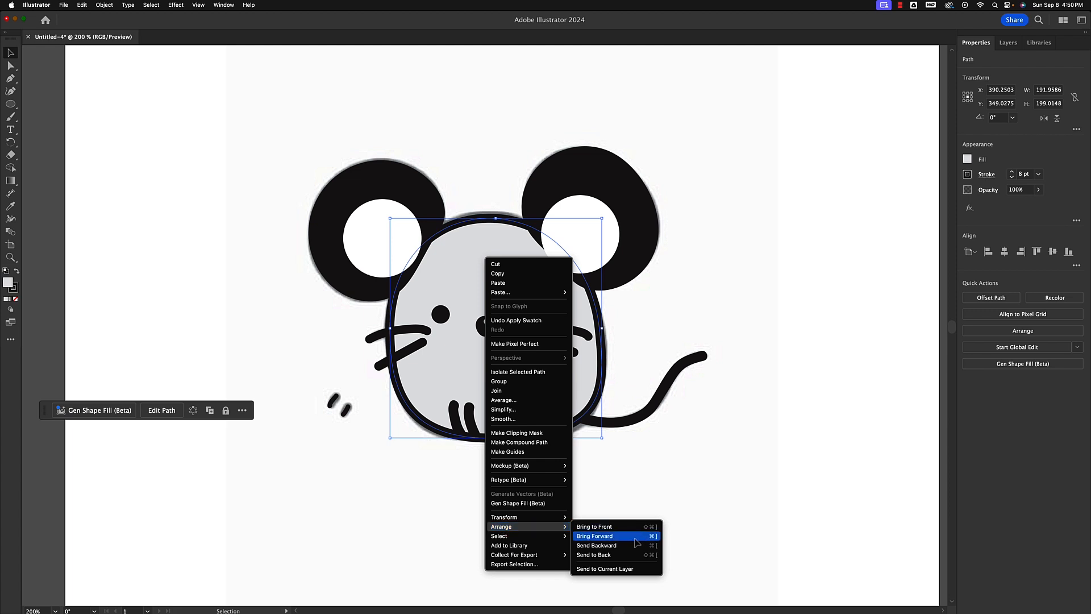
pyautogui.click(600, 555)
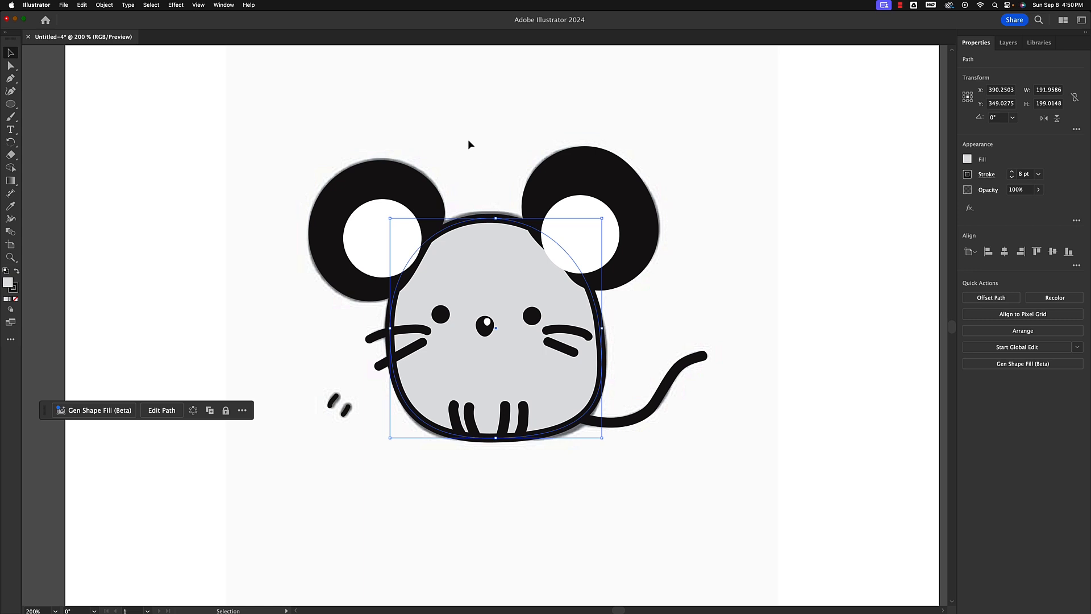
# Select both ears with their white inner circles and send them to the back, behind the body.
pyautogui.moveTo(346, 151); pyautogui.dragTo(611, 216)
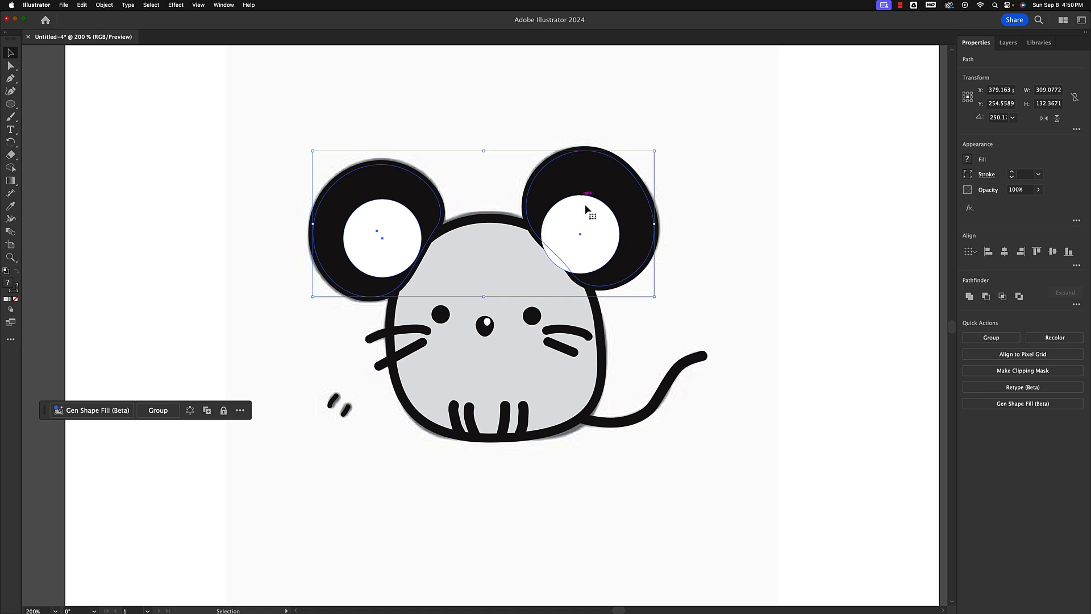
pyautogui.rightClick(591, 244)
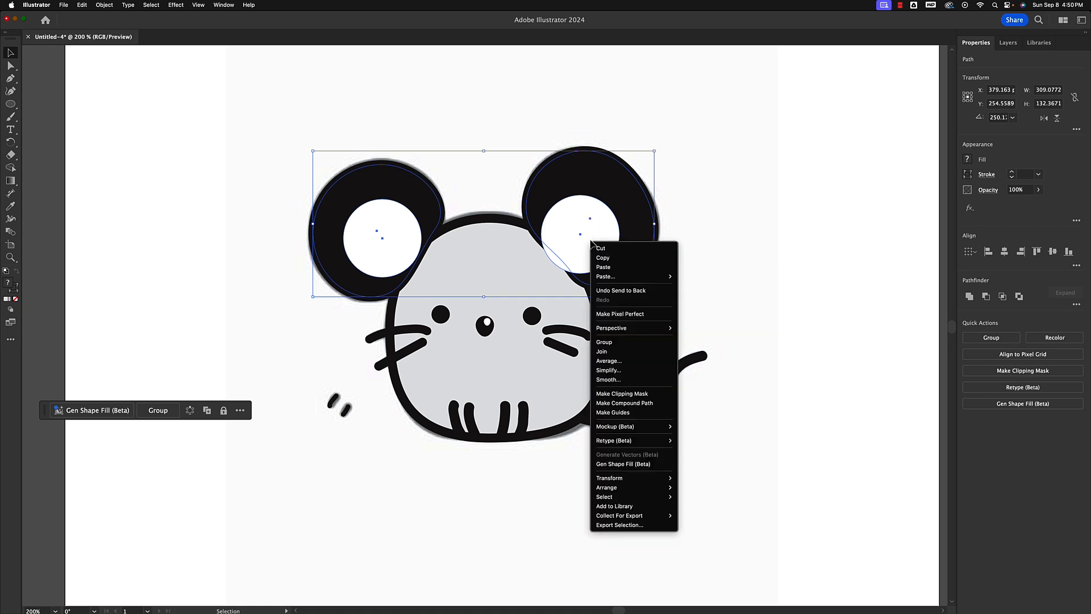
pyautogui.moveTo(602, 476)
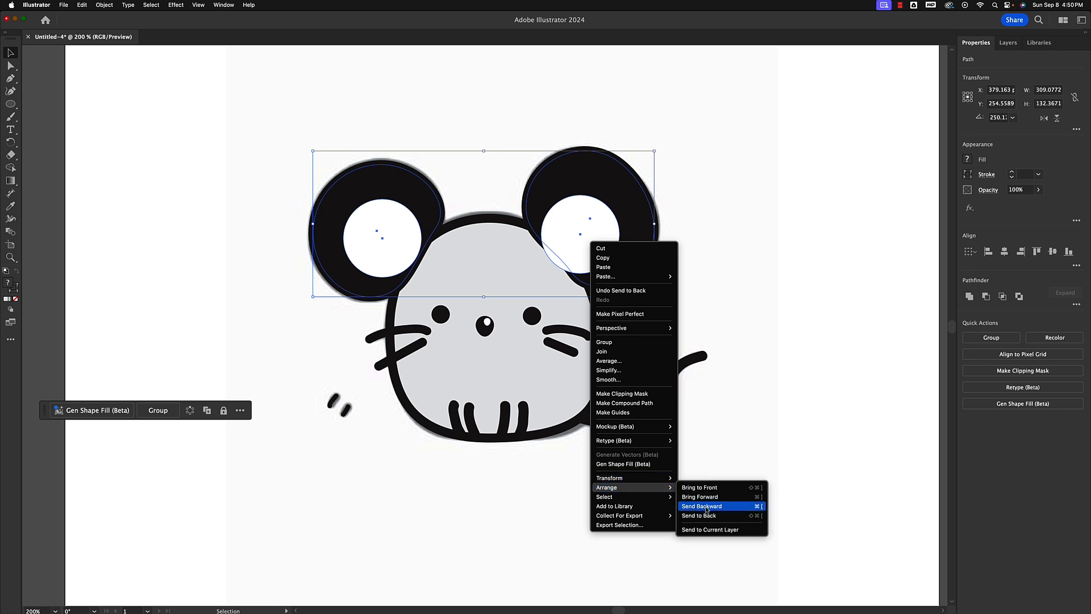
pyautogui.click(707, 515)
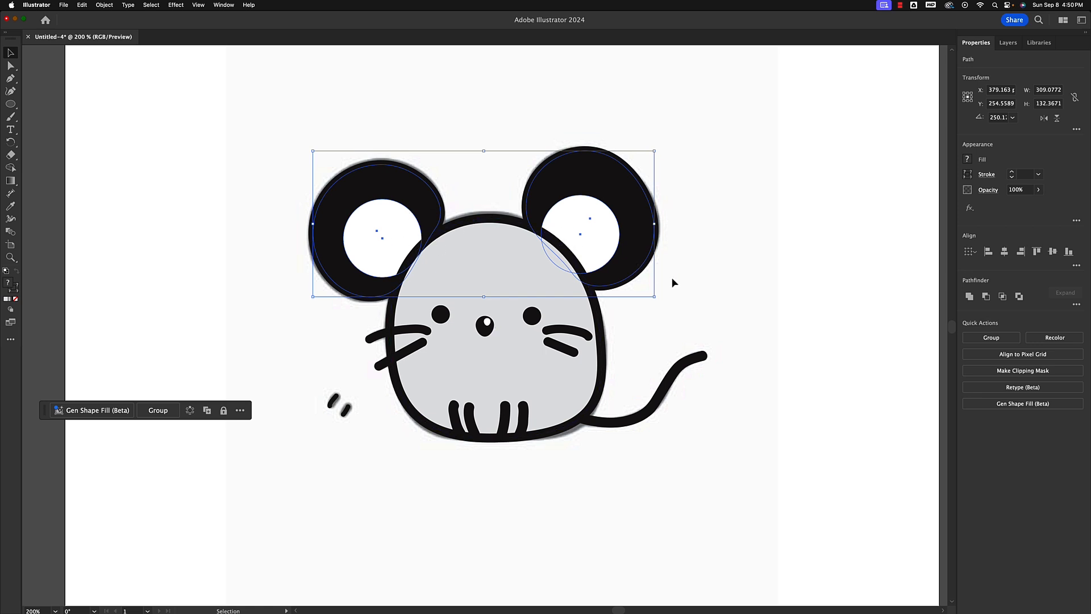
pyautogui.click(753, 285)
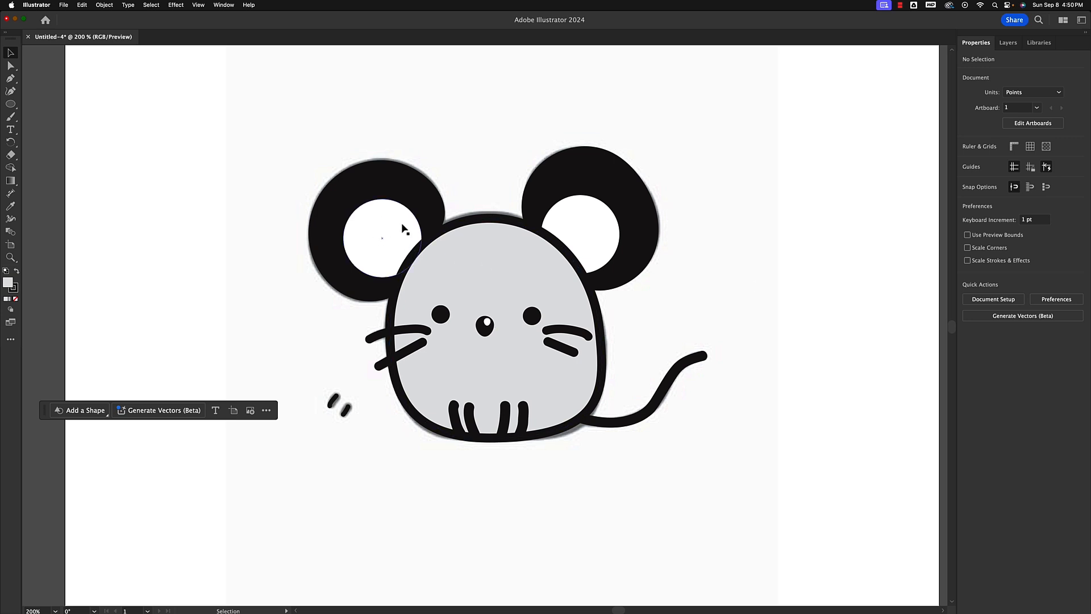
# Fill the left ear's white inner circle with a custom light pink, softening the picked magenta by raising its green value.
pyautogui.click(364, 233)
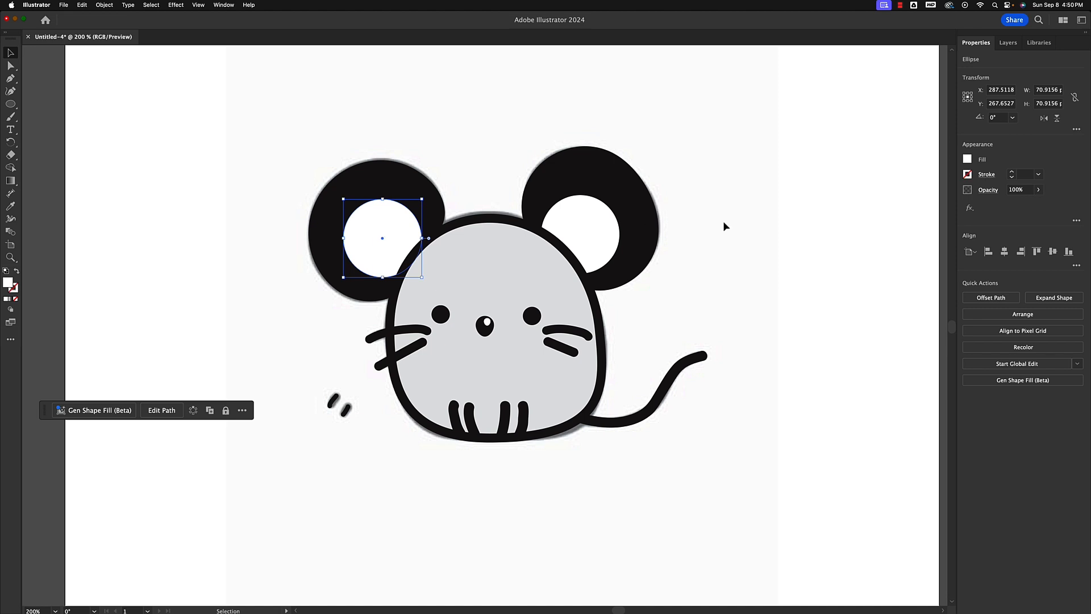
pyautogui.click(968, 160)
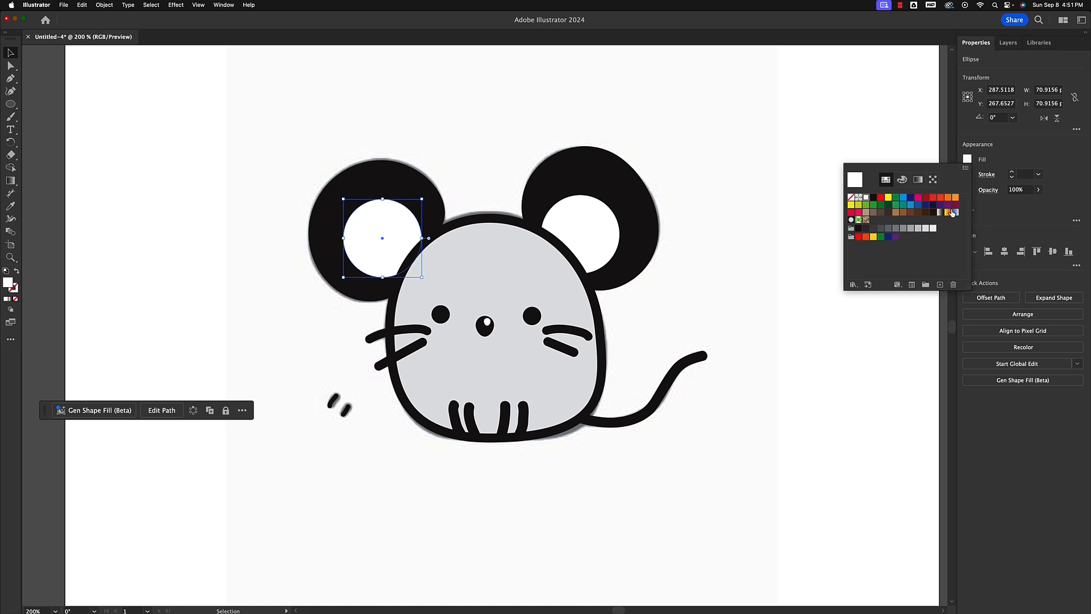
pyautogui.click(902, 180)
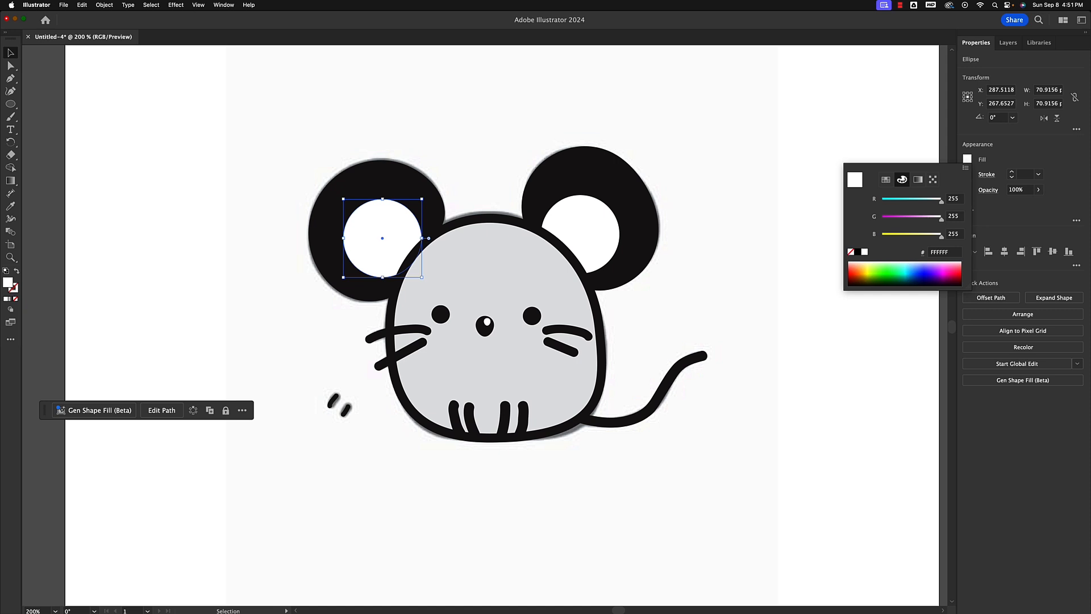
pyautogui.click(943, 268)
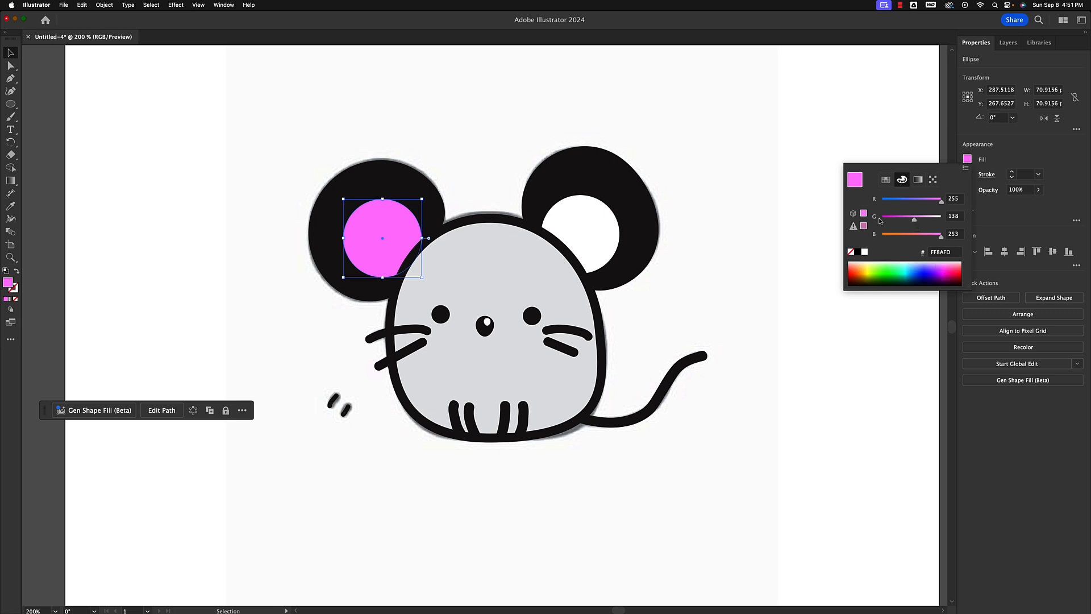
pyautogui.moveTo(915, 222); pyautogui.dragTo(933, 226)
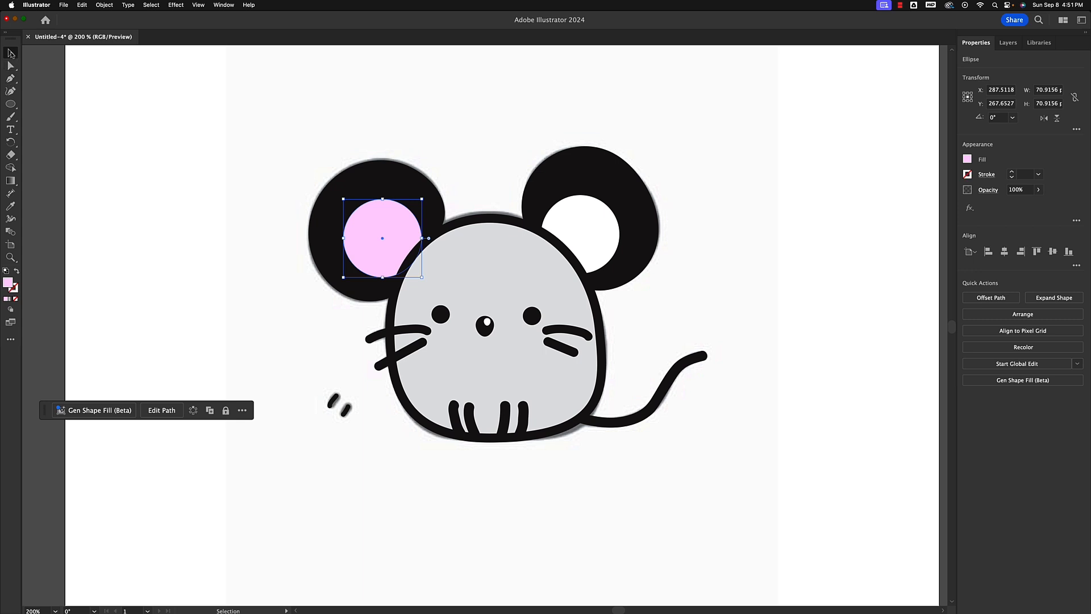
# Apply the left inner ear's light pink fill to the right ear's white inner circle using the Eyedropper.
pyautogui.click(588, 222)
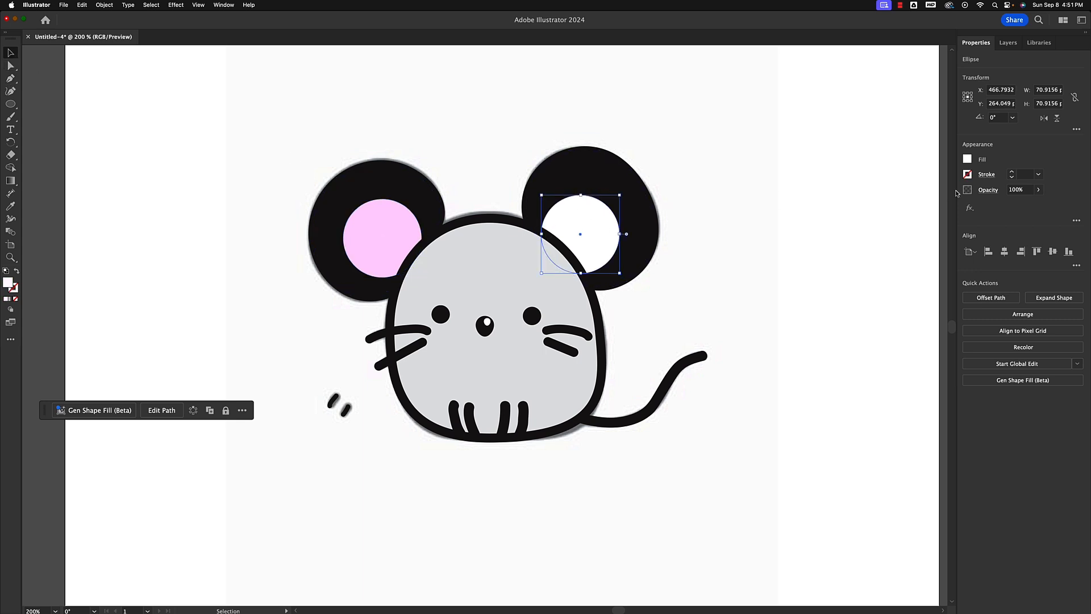
pyautogui.click(968, 159)
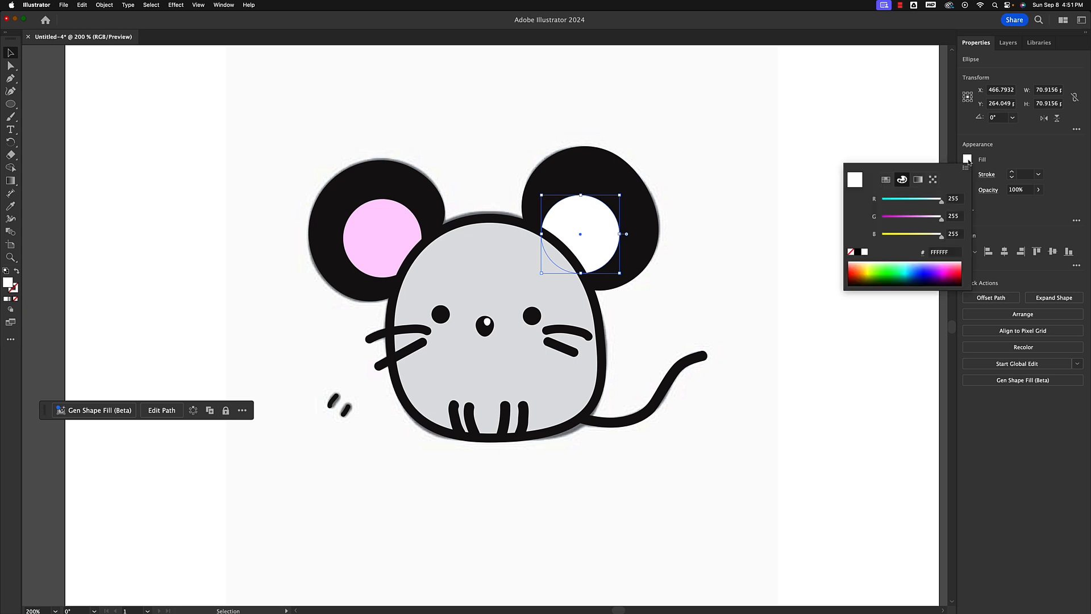
pyautogui.click(887, 180)
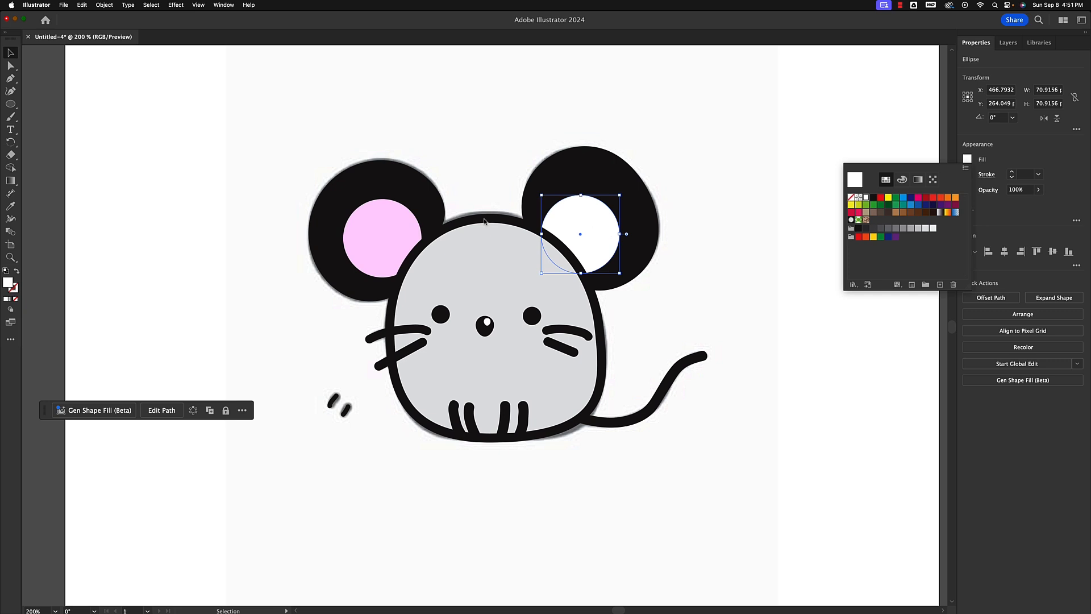
pyautogui.click(689, 176)
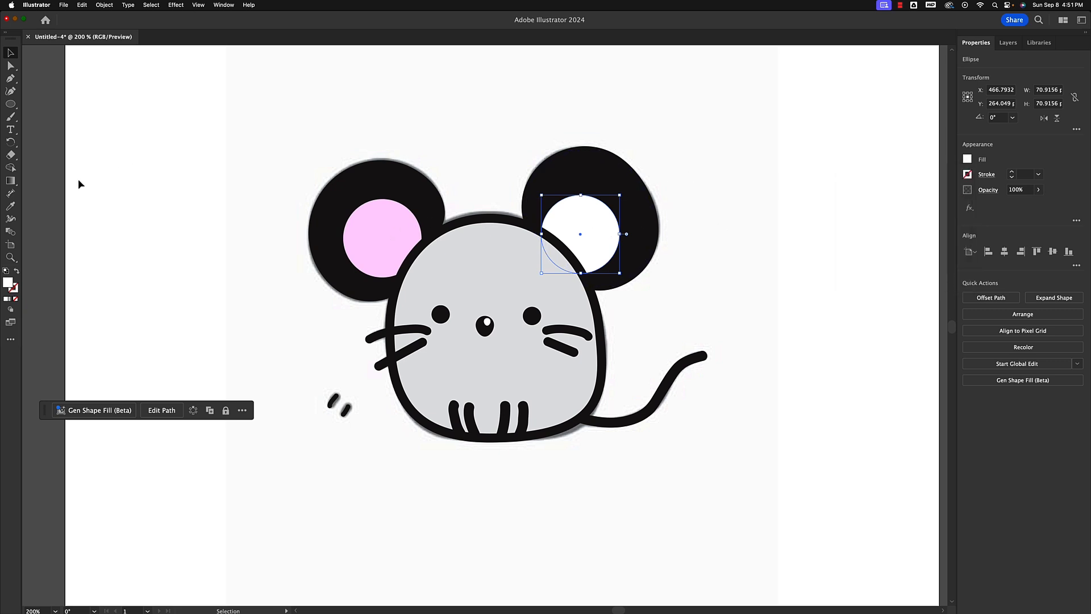
pyautogui.click(11, 207)
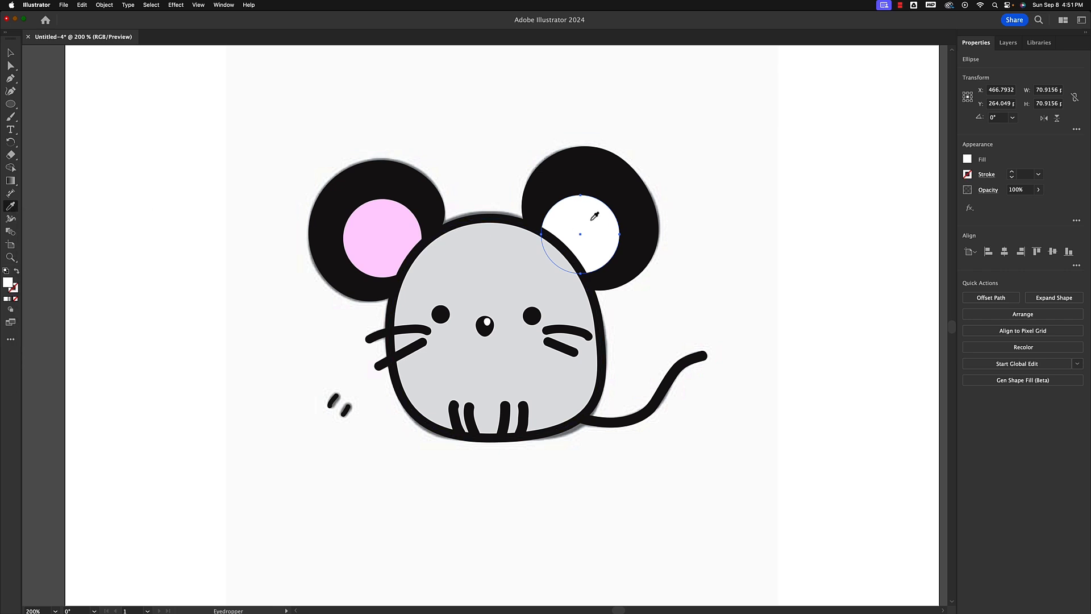
pyautogui.click(383, 218)
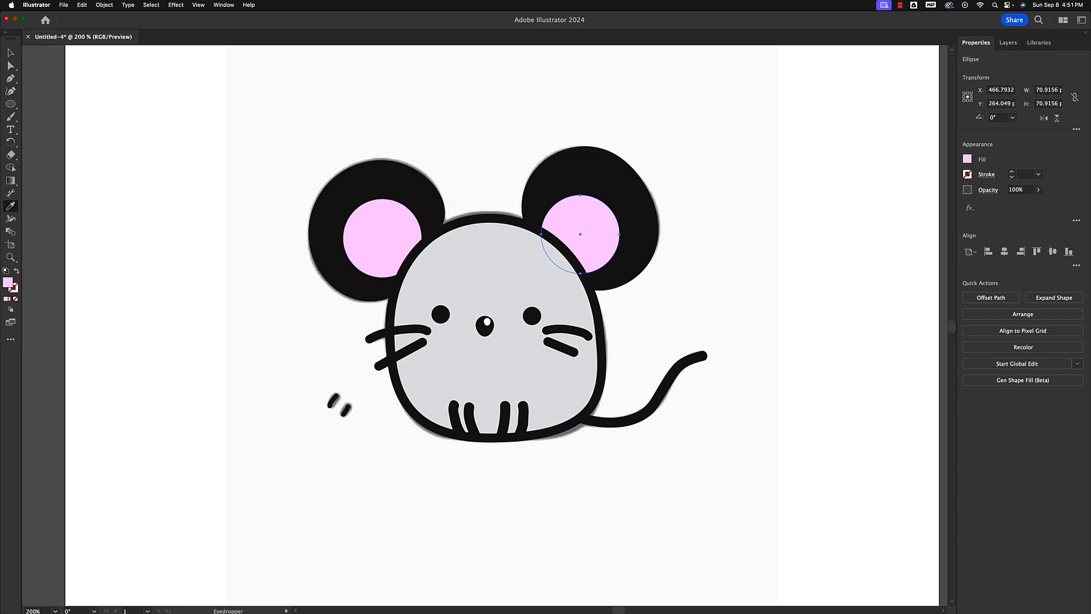
# Deselect the artwork and hide the template image layer so only the traced mouse is shown.
pyautogui.press('super+minus')
pyautogui.press('space')
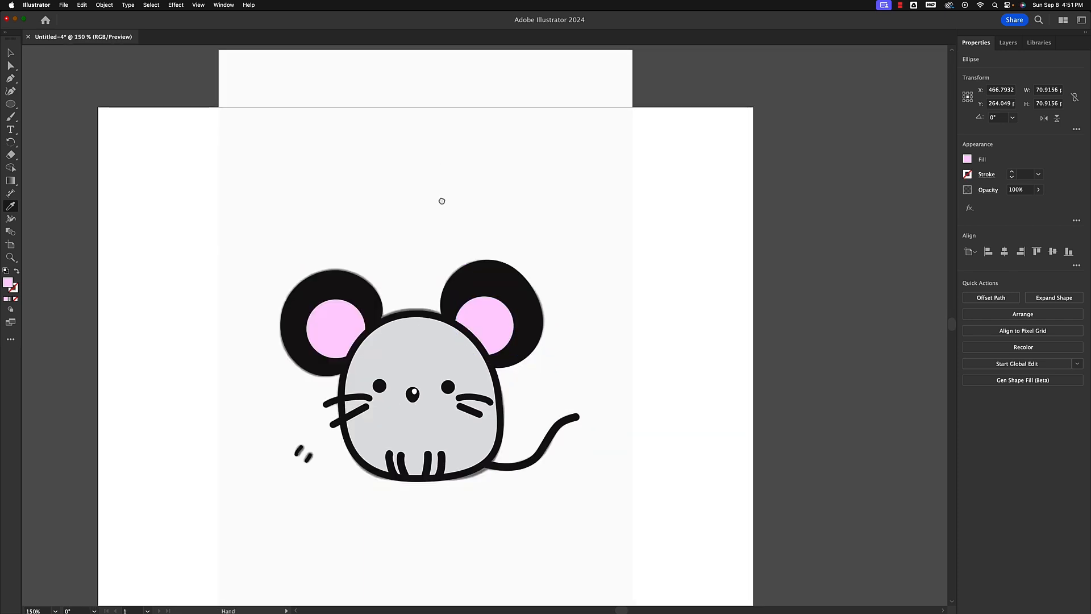
pyautogui.moveTo(442, 201); pyautogui.dragTo(560, 127)
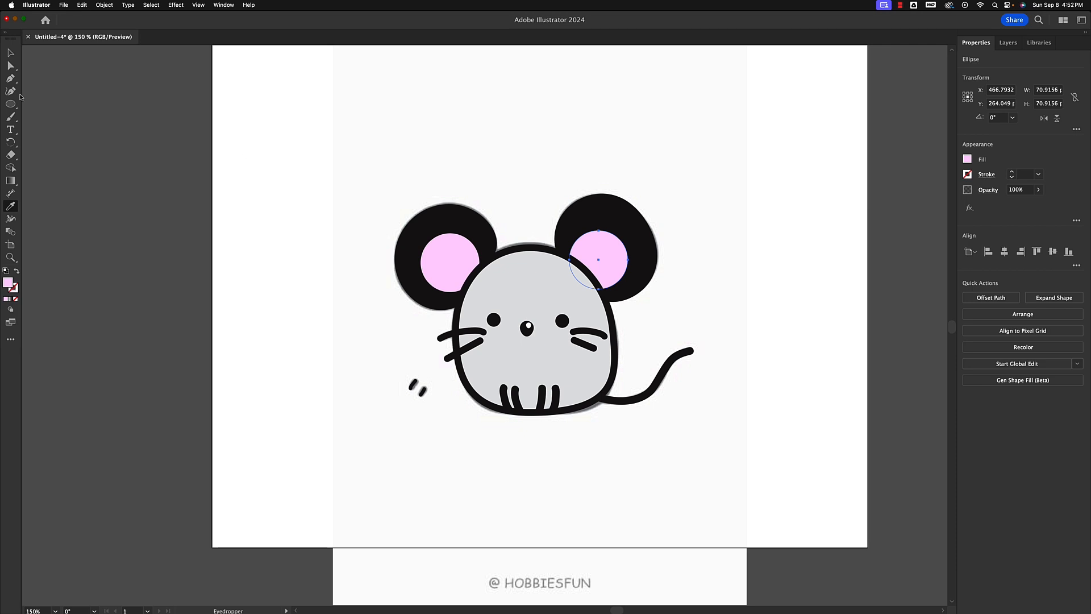
pyautogui.click(10, 52)
pyautogui.click(638, 240)
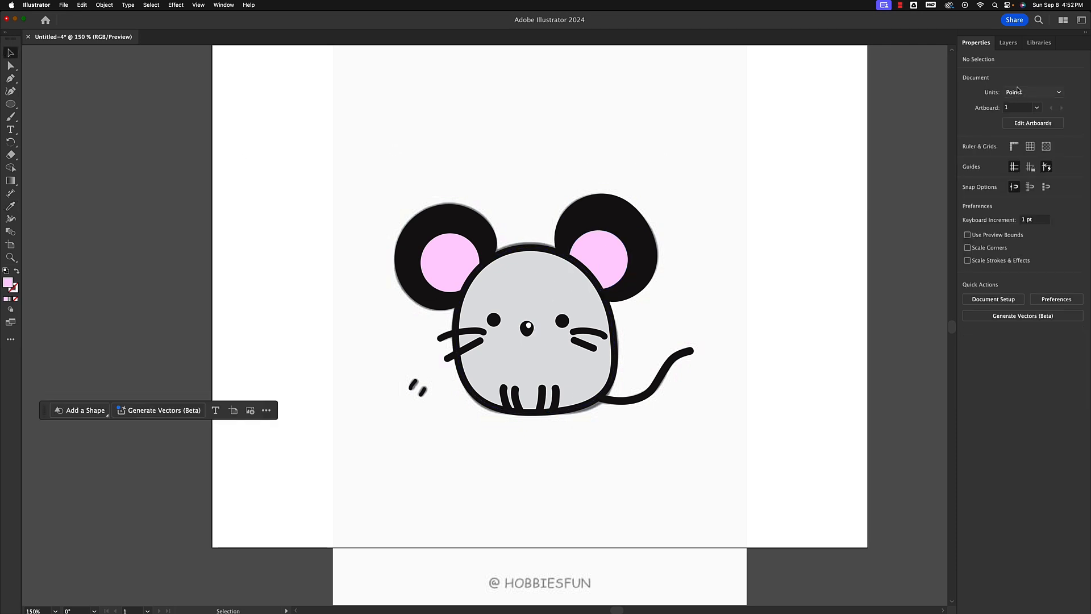
pyautogui.click(1009, 43)
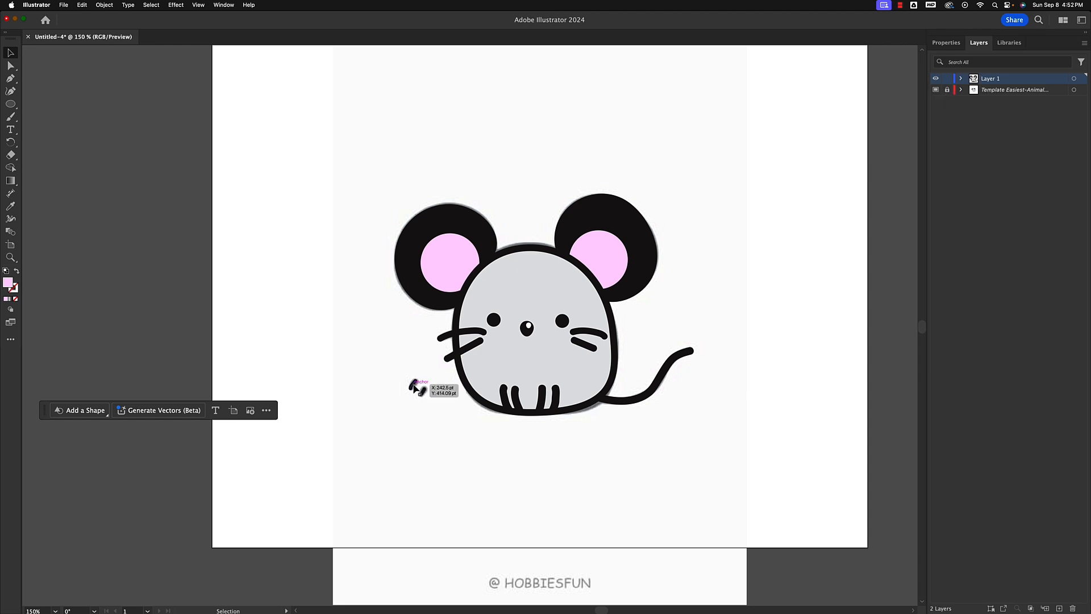
pyautogui.click(582, 412)
pyautogui.click(681, 317)
pyautogui.click(937, 90)
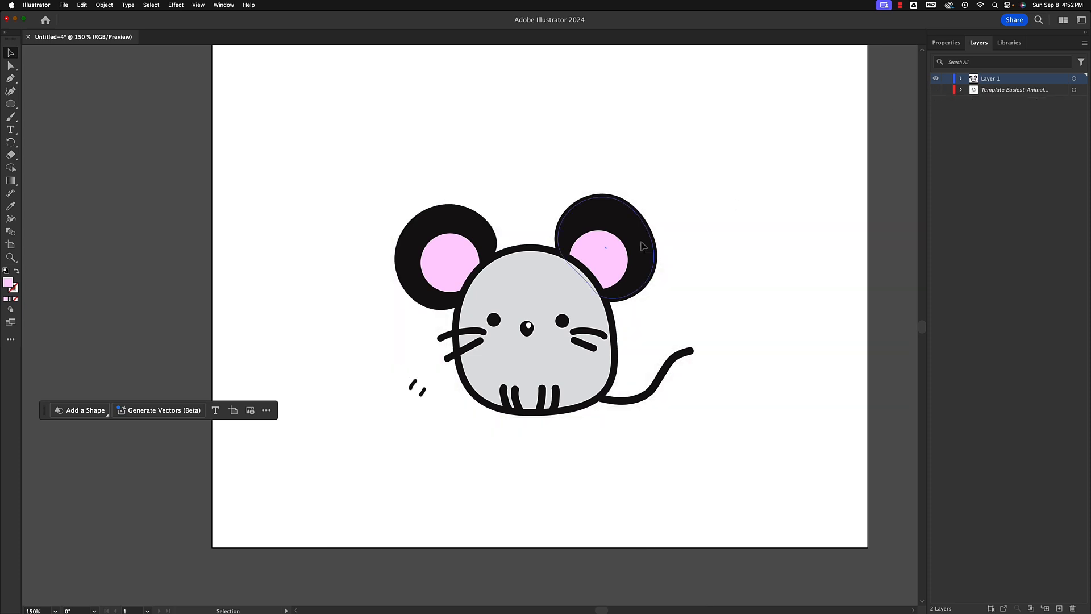
# Compare the traced mouse with the template by switching layer visibility, and leave only the traced artwork shown.
pyautogui.click(936, 90)
pyautogui.click(936, 78)
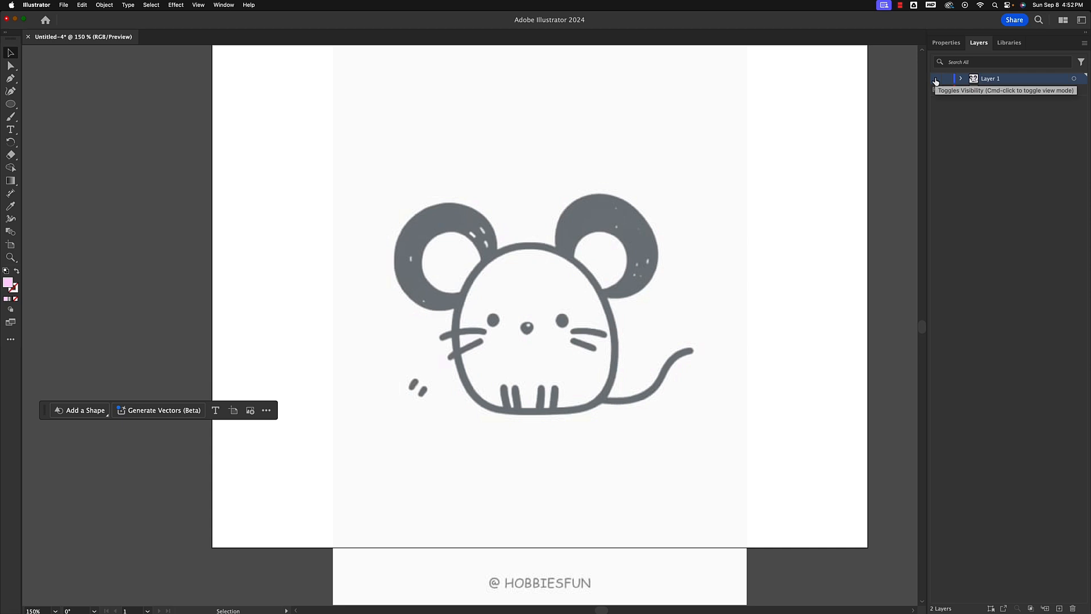
pyautogui.click(936, 78)
pyautogui.click(937, 90)
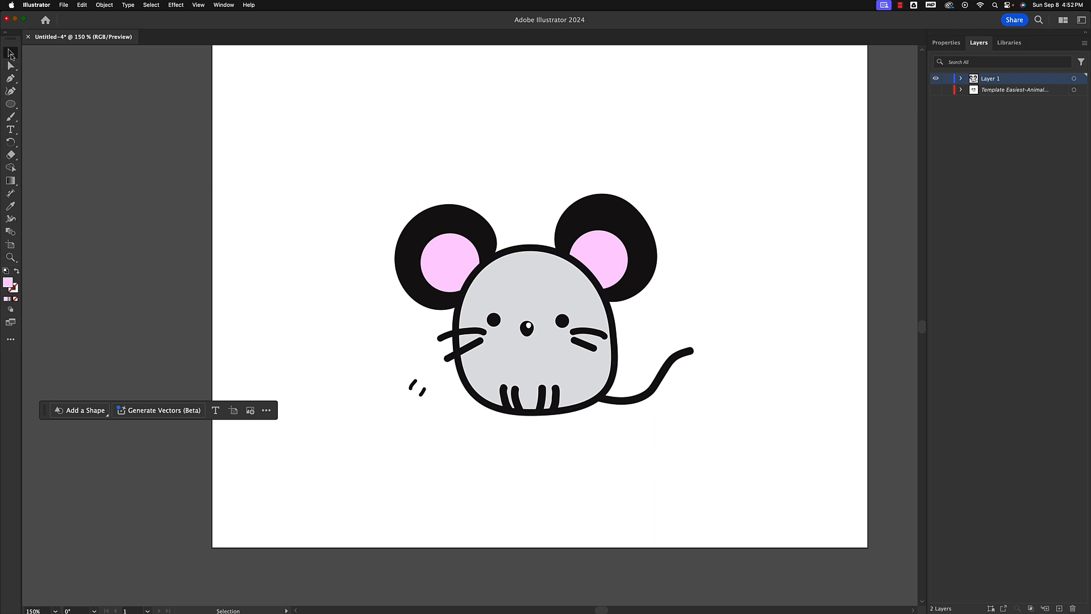
# Try scaling the whole mouse down to a tiny size without scaling its strokes, and undo the resize.
pyautogui.moveTo(348, 164); pyautogui.dragTo(745, 431)
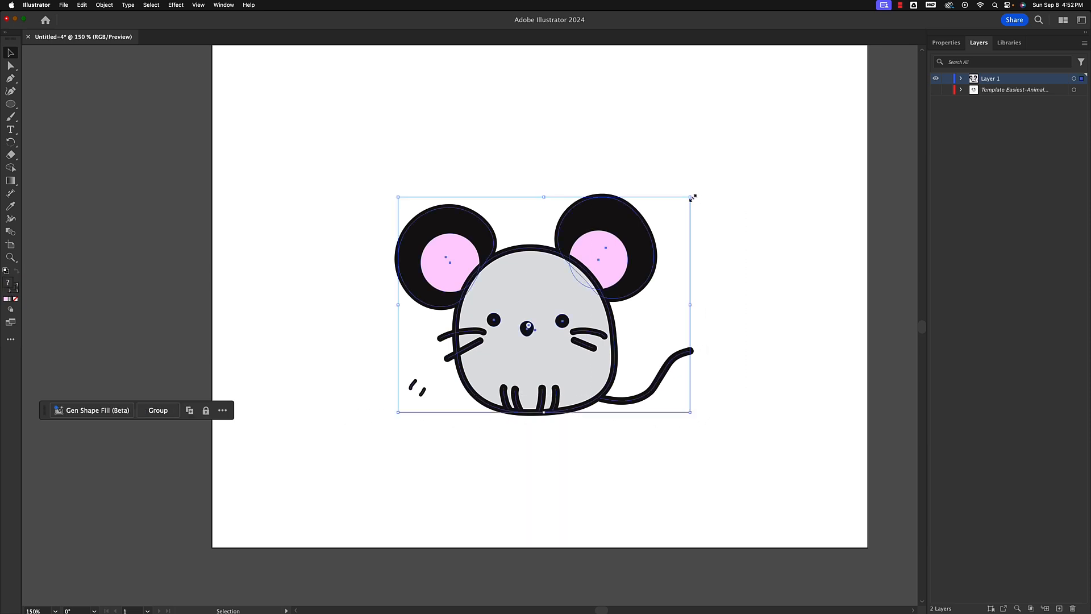
pyautogui.moveTo(691, 196); pyautogui.dragTo(429, 389)
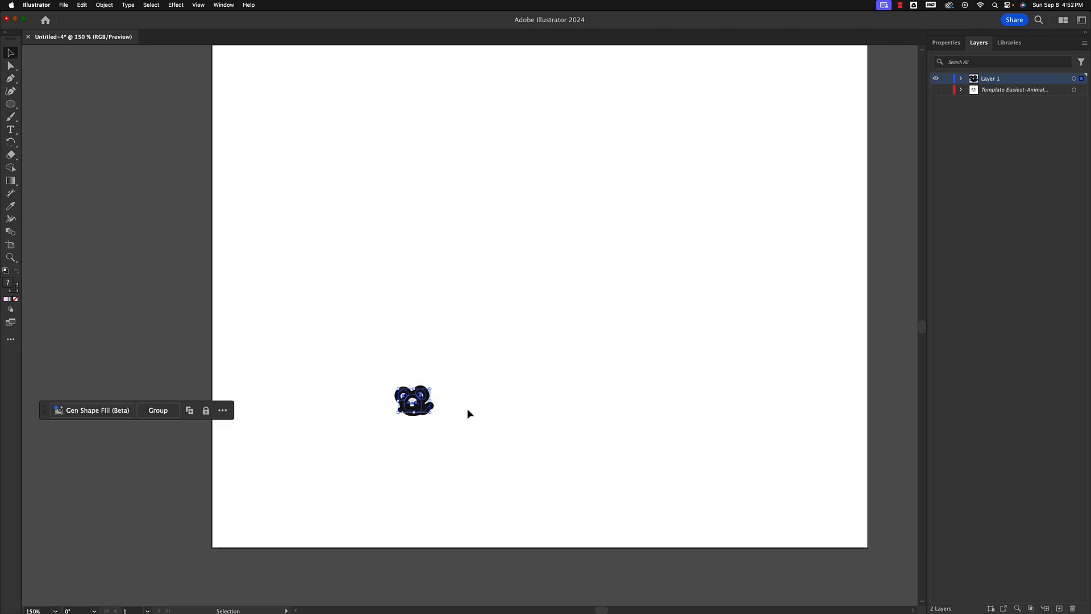
pyautogui.press('super+equal')
pyautogui.press('super+equal')
pyautogui.press('super+equal')
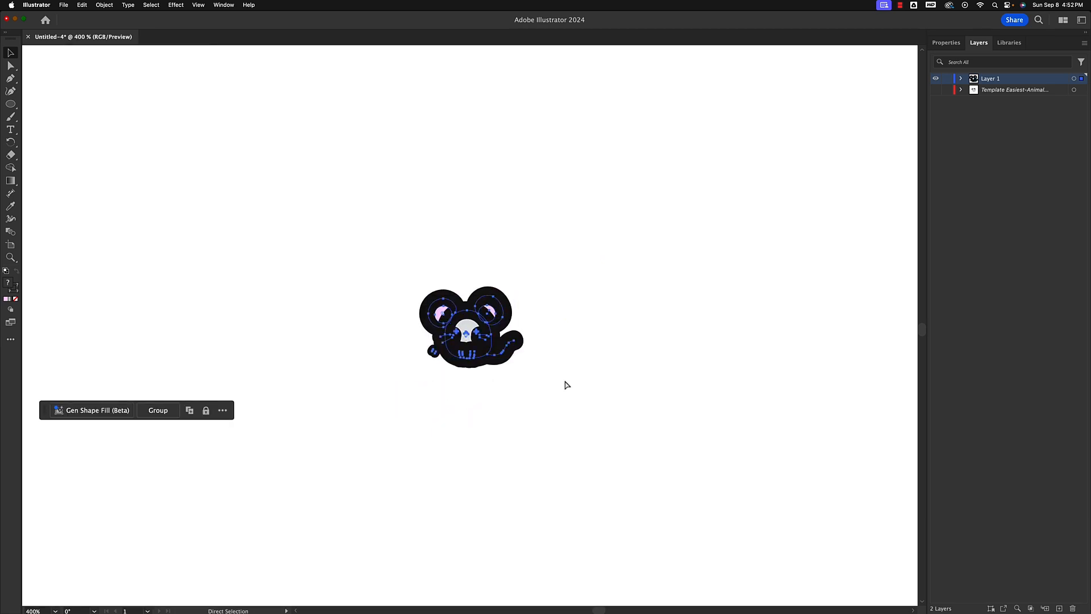
pyautogui.press('super+equal')
pyautogui.press('super+equal')
pyautogui.click(538, 443)
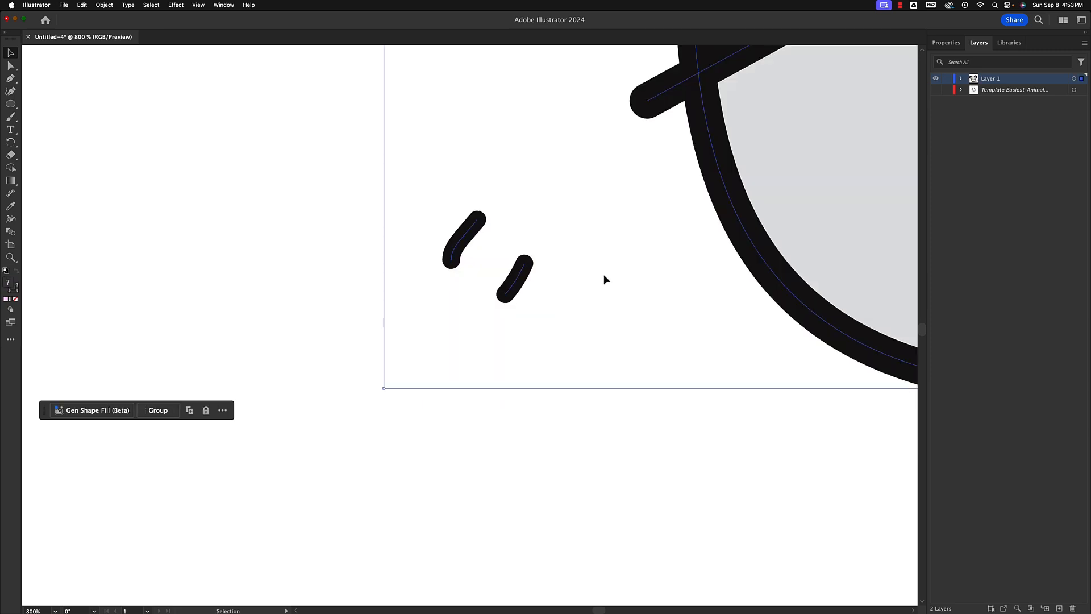
pyautogui.press('super+minus')
pyautogui.press('super+minus')
pyautogui.press('super+minus')
pyautogui.press('super+minus')
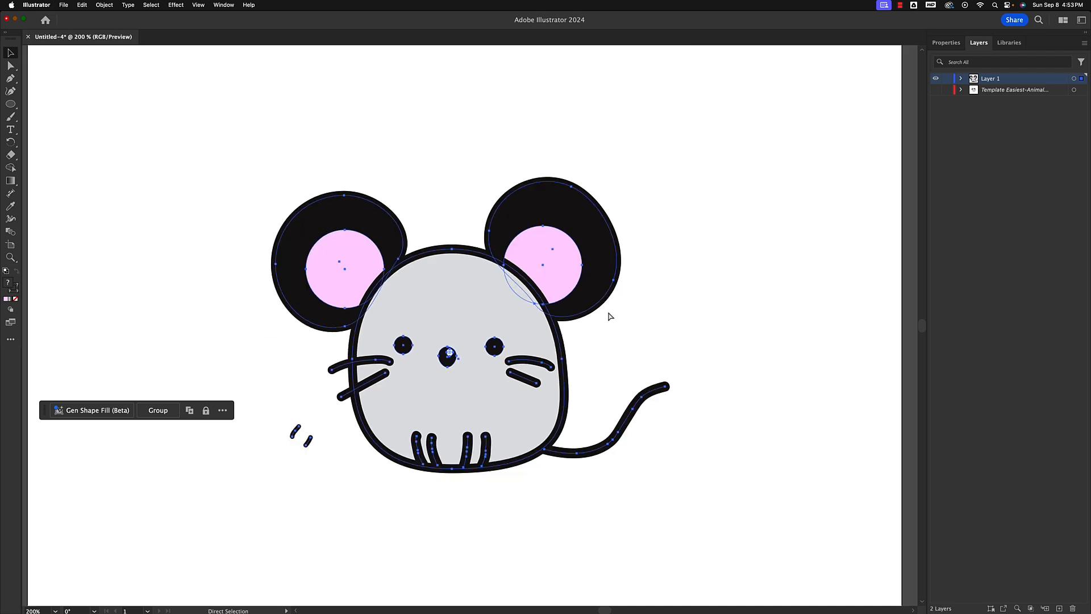
pyautogui.press('v')
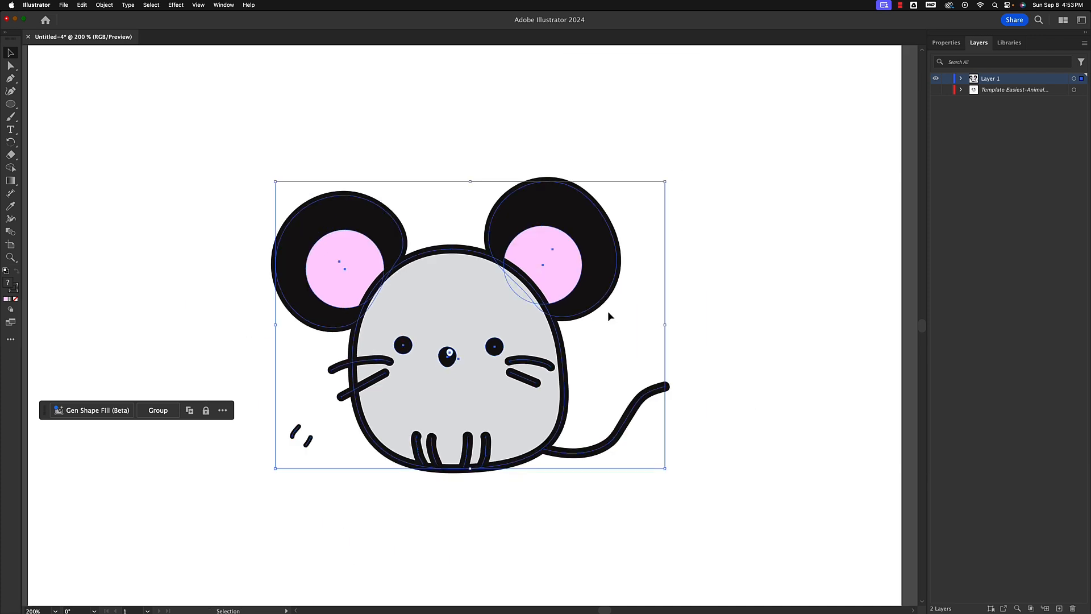
# Deselect the artwork and turn on the Scale Strokes & Effects preference.
pyautogui.click(947, 43)
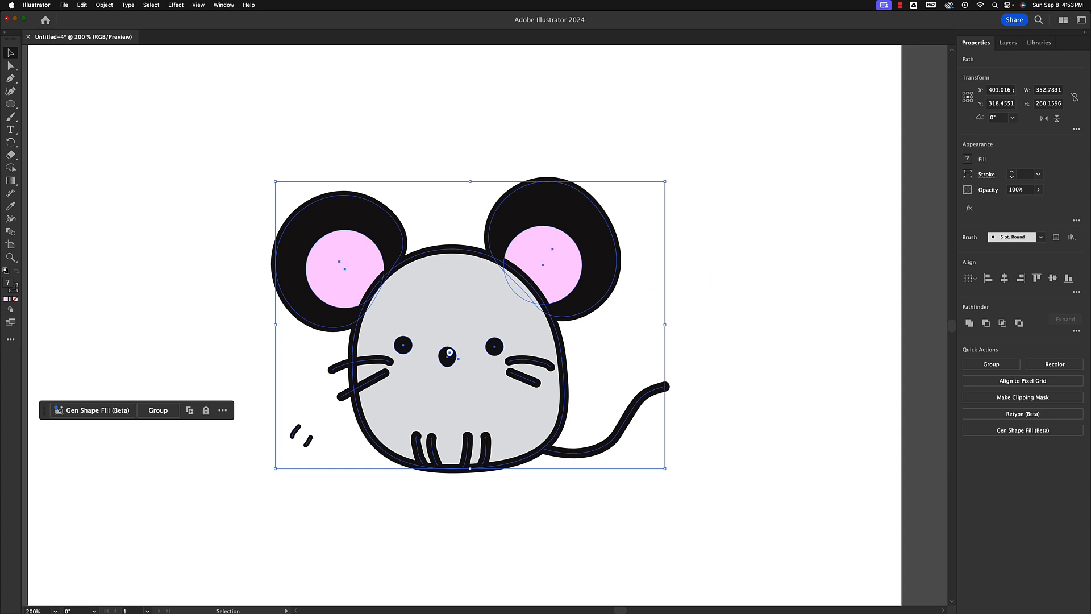
pyautogui.click(742, 212)
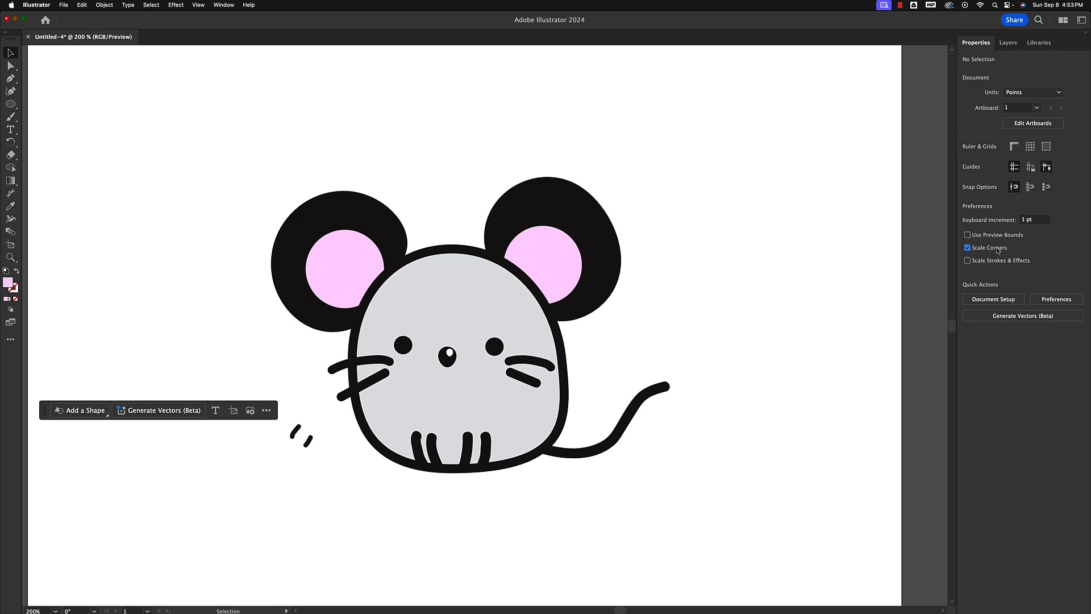
pyautogui.click(967, 261)
# Select the whole mouse and scale it down proportionally to about 46 by 34 pt, and examine its strokes up close.
pyautogui.moveTo(263, 166); pyautogui.dragTo(711, 504)
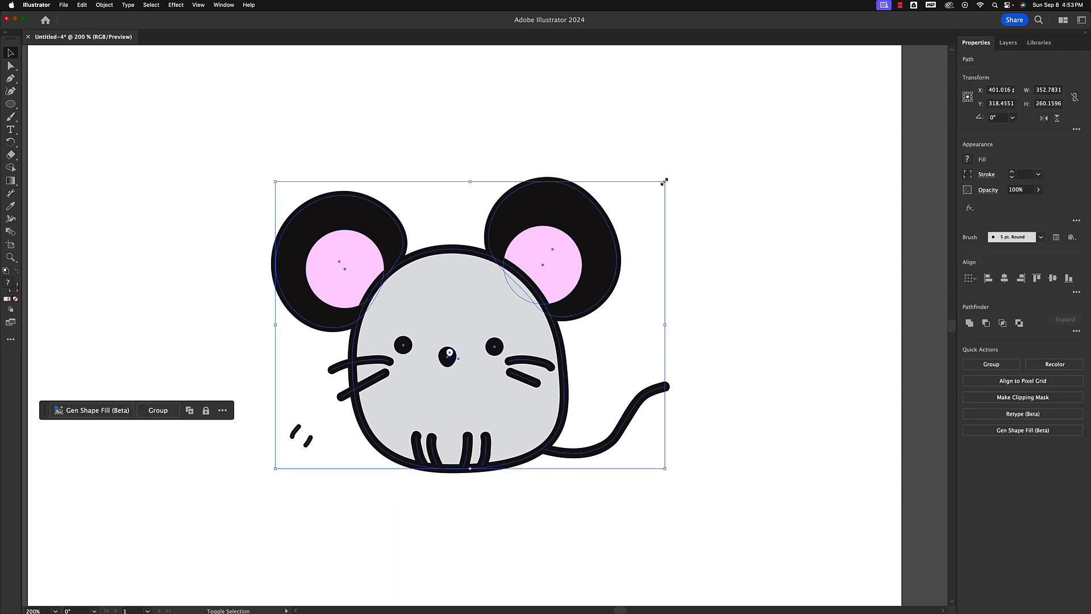
pyautogui.moveTo(664, 182); pyautogui.dragTo(325, 432)
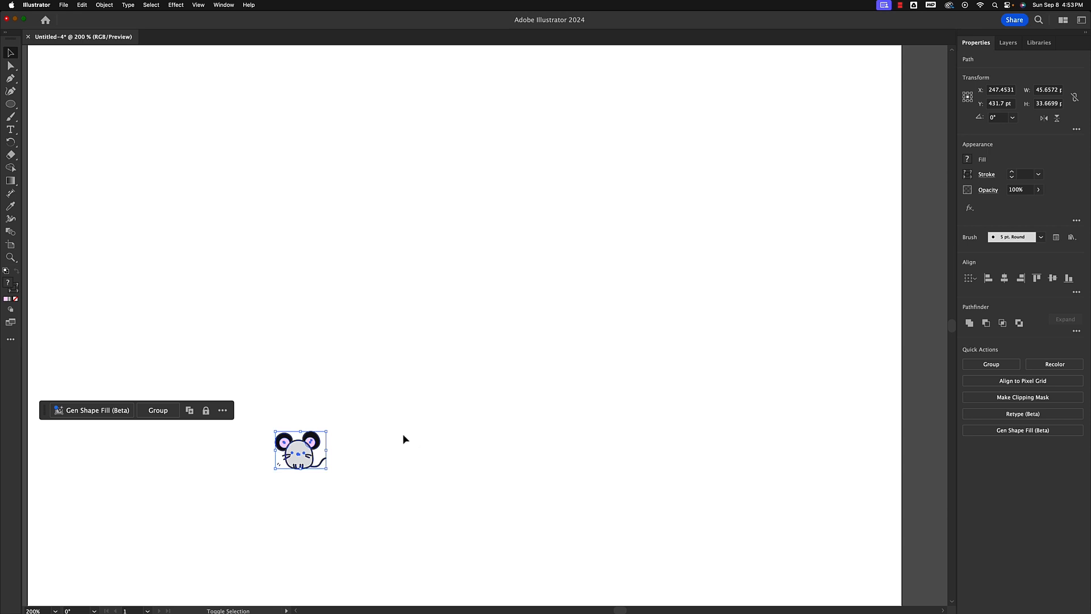
pyautogui.press('super+equal')
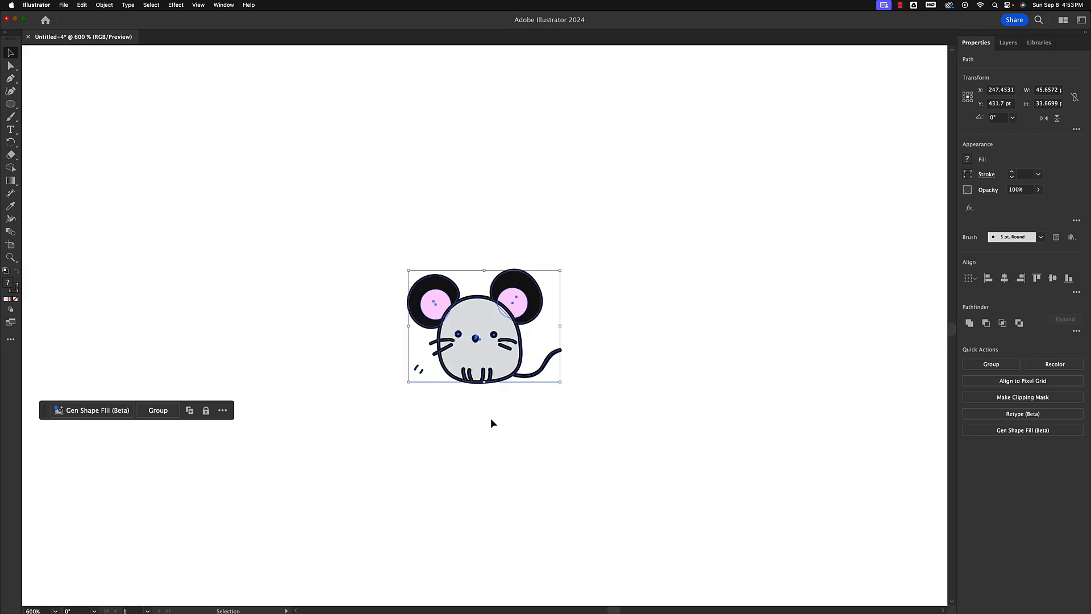
pyautogui.press('super+equal')
pyautogui.press('super+equal')
pyautogui.press('super+equal')
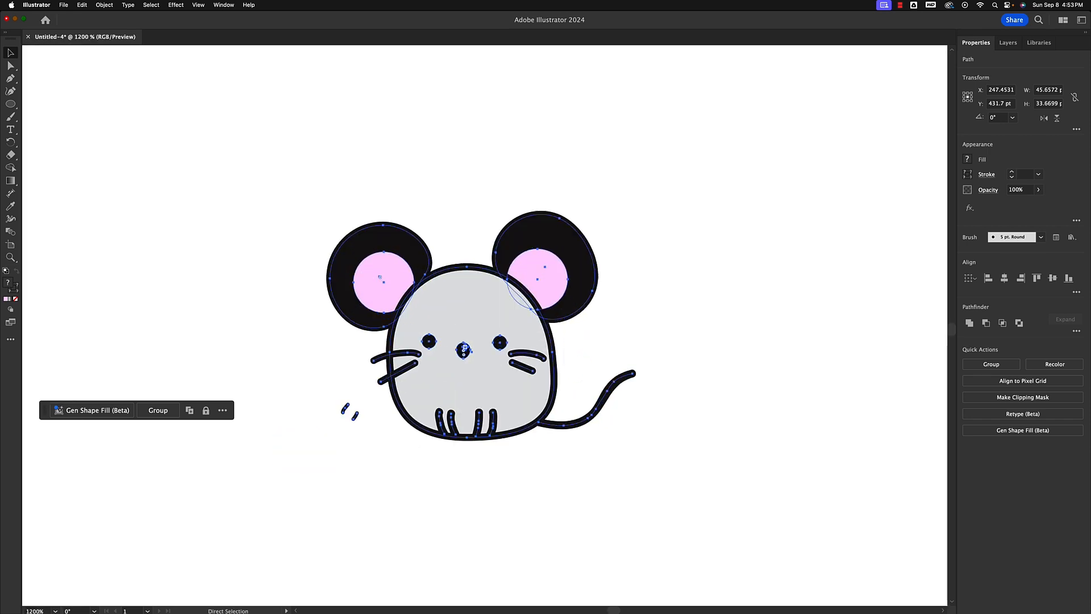
# Scale the selected mouse up proportionally to about 414 by 306 pt on the artboard.
pyautogui.press('super+minus')
pyautogui.press('super+minus')
pyautogui.press('super+minus')
pyautogui.press('super+minus')
pyautogui.press('super+minus')
pyautogui.press('super+minus')
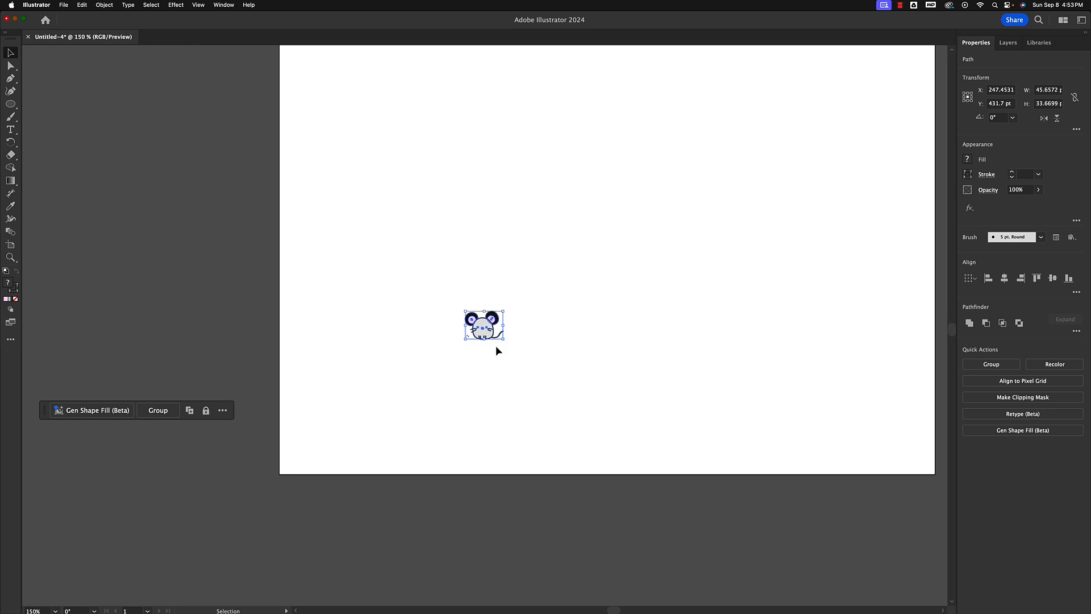
pyautogui.moveTo(504, 311); pyautogui.dragTo(618, 87)
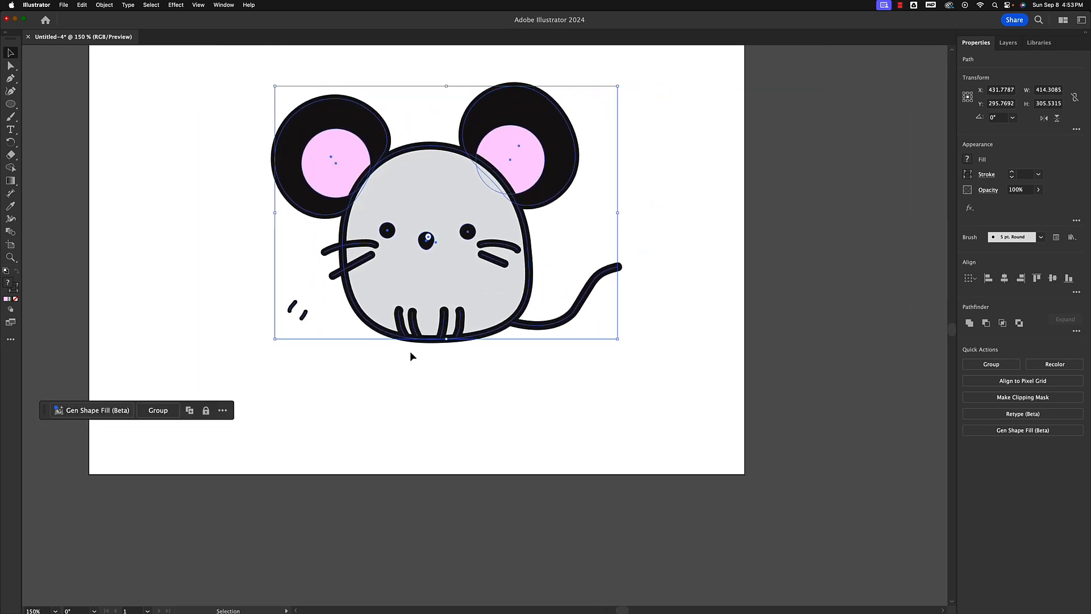
pyautogui.scroll(5, 580, 250)
pyautogui.hscroll(-4, 580, 250)
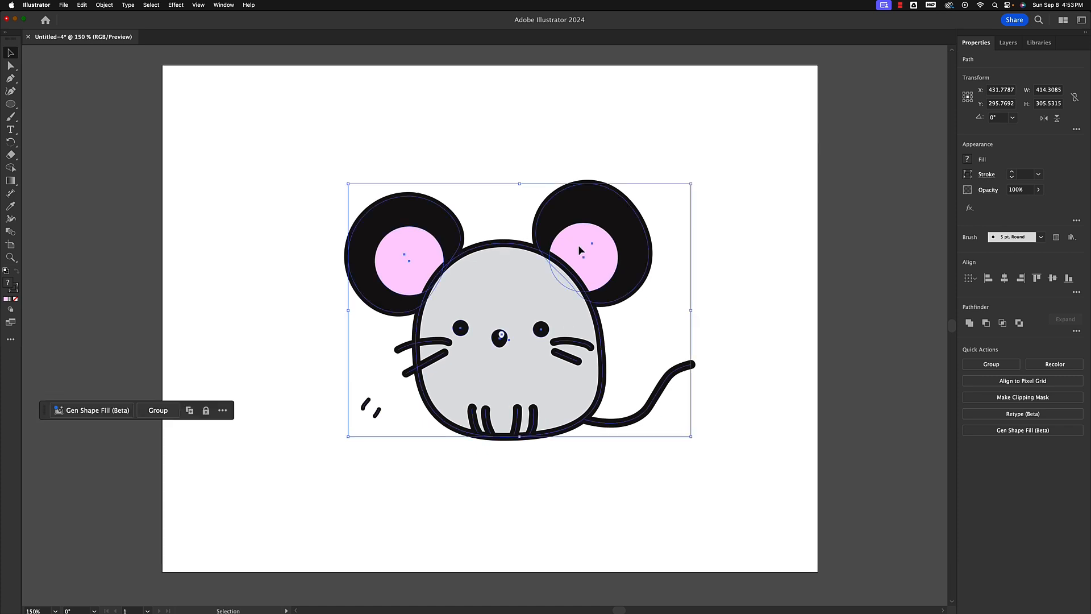